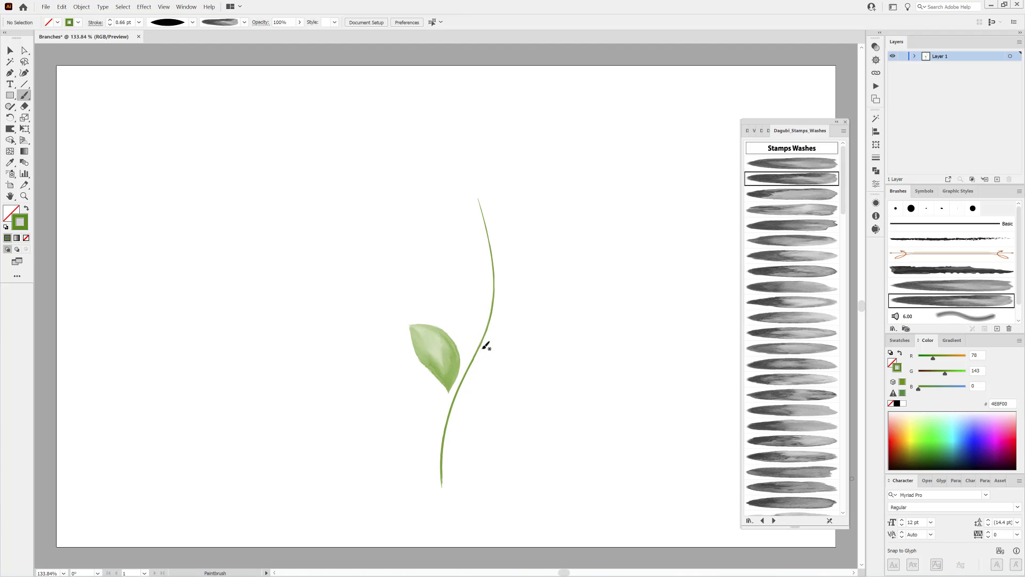
- Paint a leaf to the right of the stem opposite the first leaf, position it at the stem, and set its stroke to 0.7 pt
left_click_drag(480, 376, 542, 335)
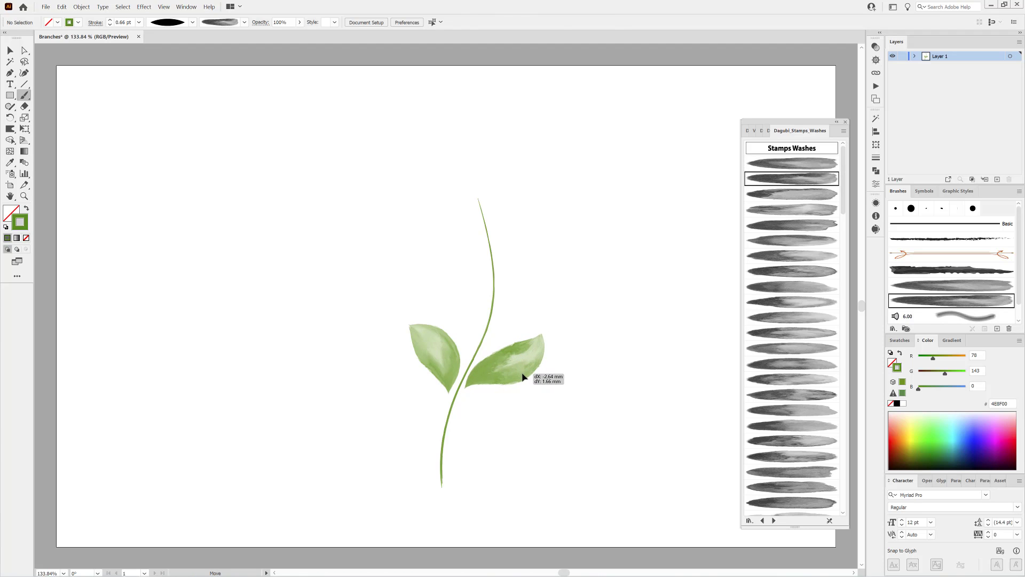
left_click(533, 352, "ctrl")
left_click(109, 21)
left_click(168, 209, "ctrl")
- Paint a middle-left leaf above the first leaf with the third Stamps Washes brush and nudge it toward the stem
left_click(802, 195)
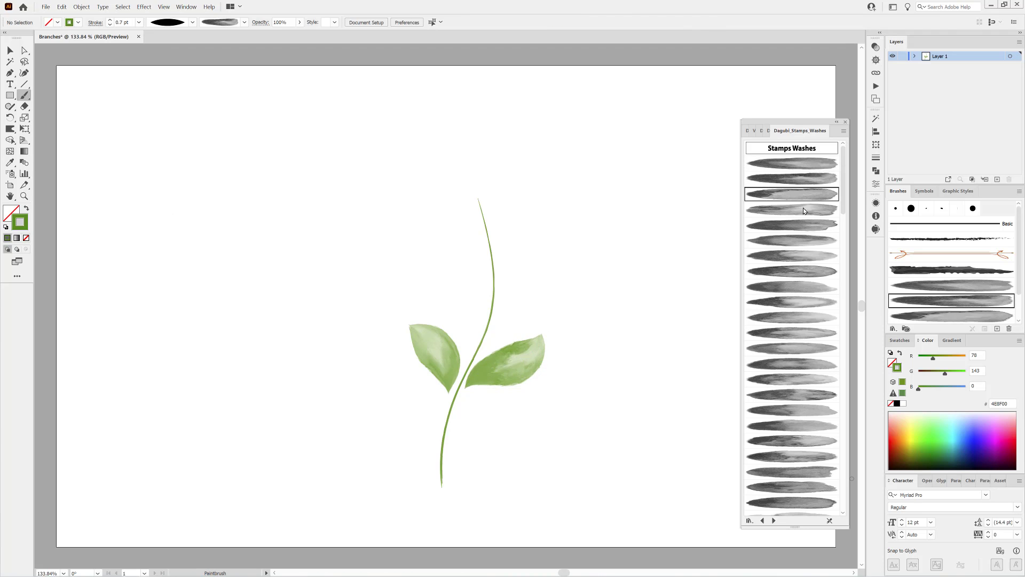
mouse_move(446, 274)
left_mouse_down()
mouse_move(424, 247)
mouse_move(455, 323)
mouse_move(432, 265)
left_mouse_up()
left_click(469, 300, "ctrl")
left_click_drag(449, 314, 453, 316)
left_click(598, 267, "ctrl")
- Paint a middle-right leaf with the fourth Stamps Washes brush and adjust its position beside the stem
left_click(774, 211)
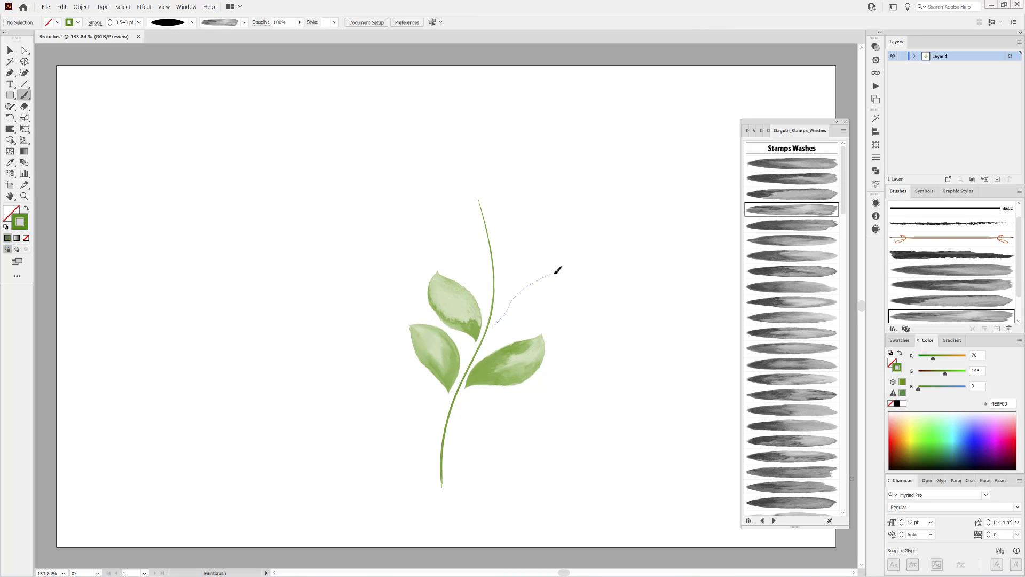
left_click_drag(555, 274, 565, 269)
left_click_drag(532, 297, 533, 306)
left_click(615, 307, "ctrl")
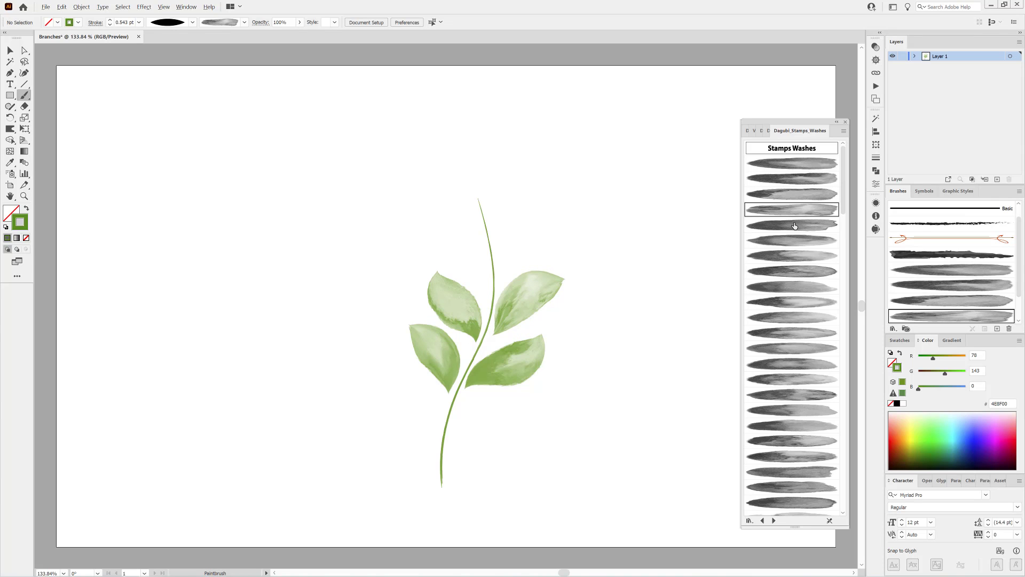
- Paint an upper-left leaf with the fifth Stamps Washes brush and adjust its base anchor beside the stem
left_click(795, 226)
mouse_move(436, 208)
left_mouse_down()
mouse_move(436, 196)
mouse_move(443, 204)
left_mouse_up()
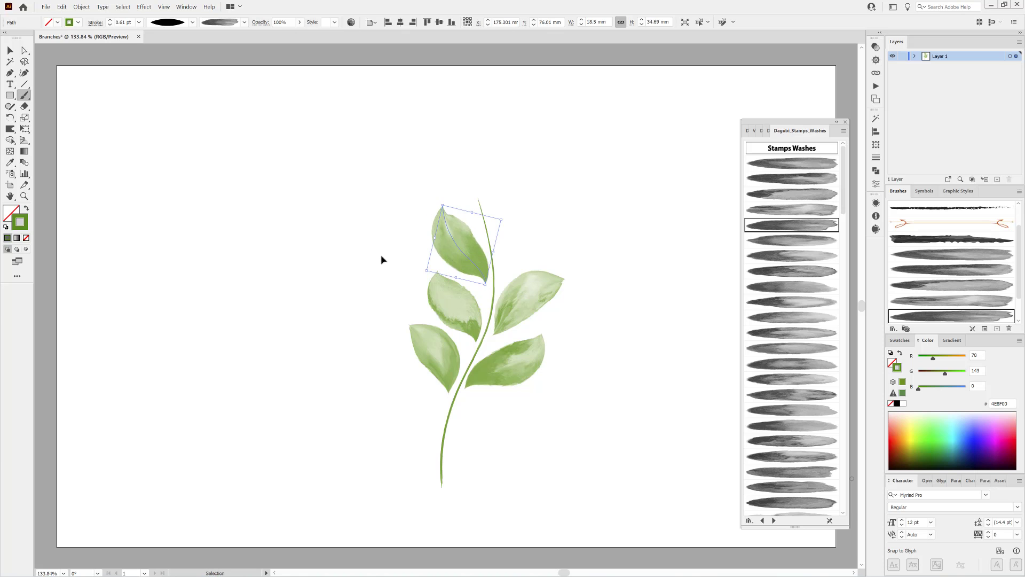
key("a")
scroll(473, 278, "up", 5)
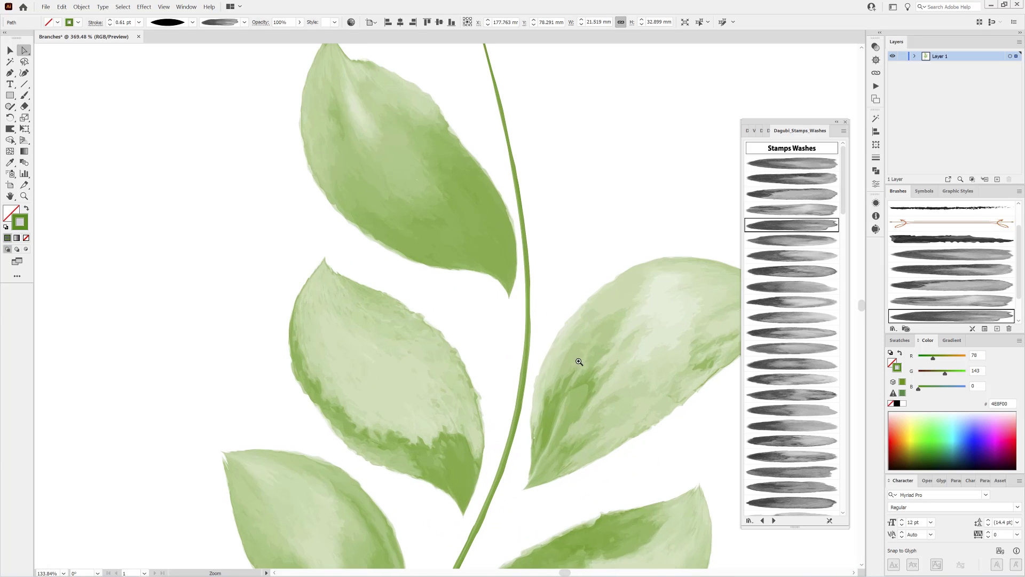
mouse_move(509, 299)
left_mouse_down()
mouse_move(508, 270)
mouse_move(517, 288)
left_mouse_up()
scroll(587, 376, "down", 5)
left_click_drag(616, 300, 556, 315)
left_click(528, 256, "ctrl")
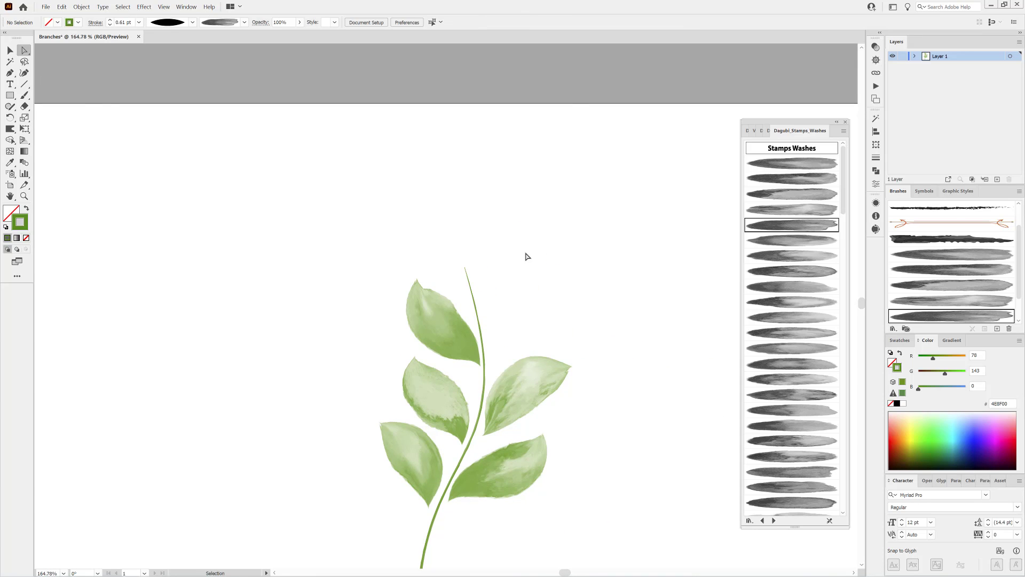
- Paint an upper-right leaf with the sixth Stamps Washes brush, opposite the upper-left leaf
left_click(424, 331, "ctrl")
left_click(24, 96)
left_click(312, 201, "ctrl")
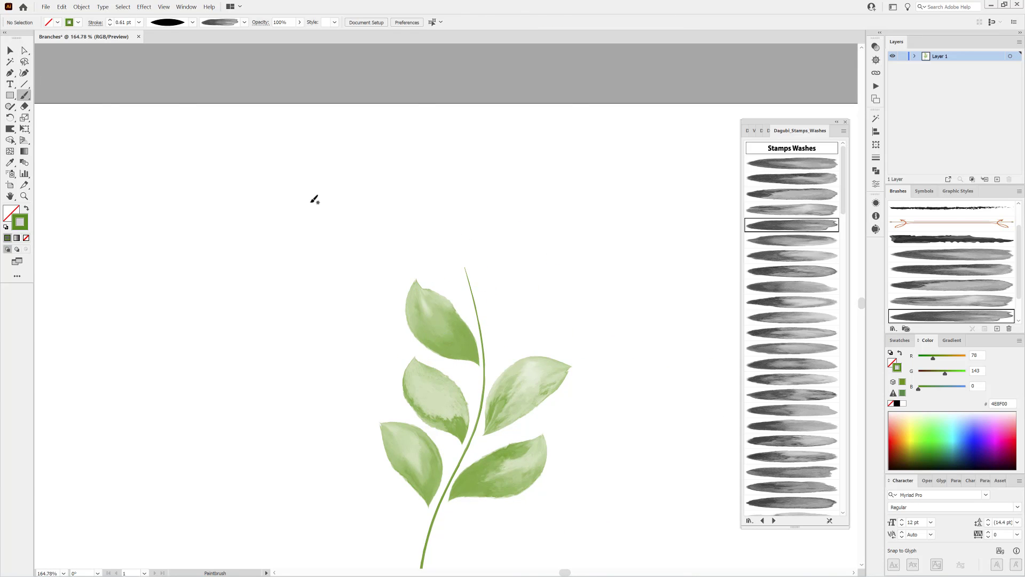
left_click(803, 241)
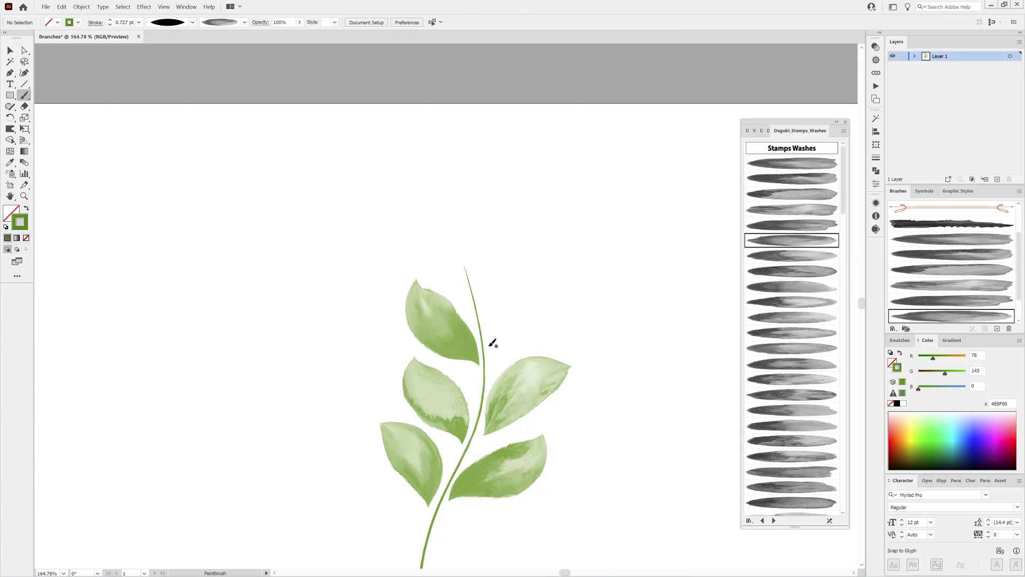
left_click_drag(530, 261, 532, 261)
- Paint the terminal leaf at the tip of the stem with the seventh Stamps Washes brush
left_click(792, 256)
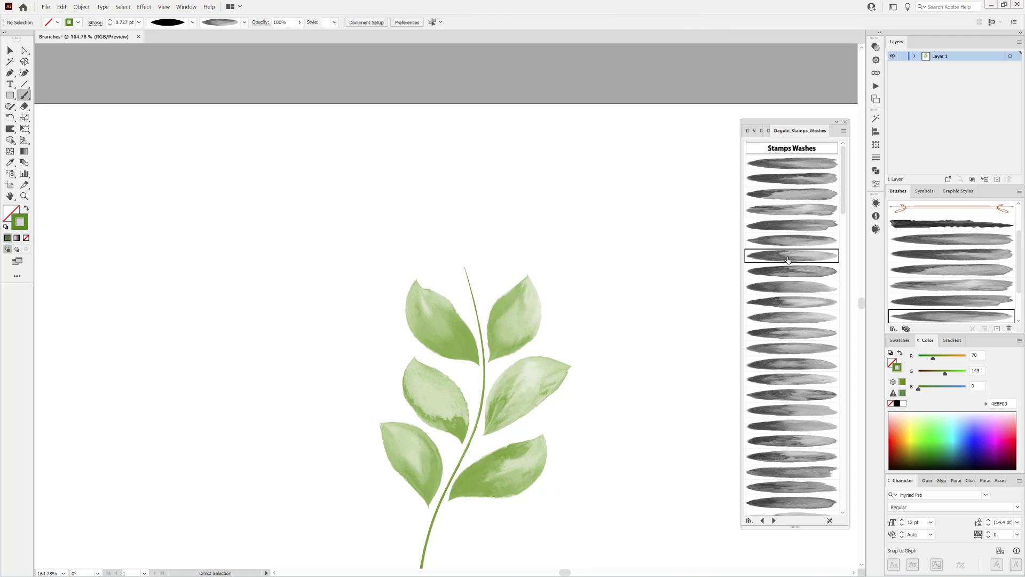
left_click_drag(444, 208, 440, 196)
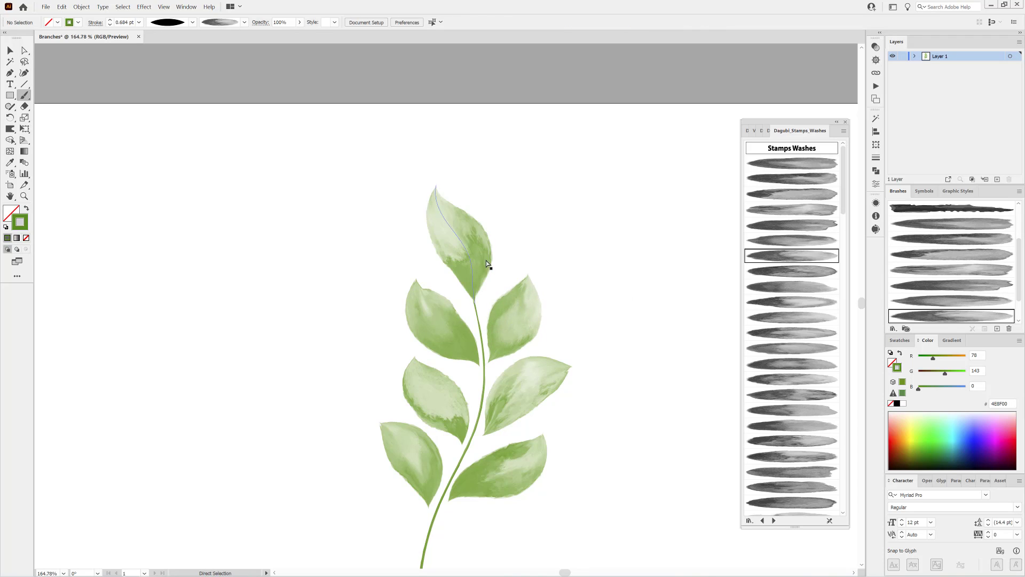
left_click_drag(643, 321, 644, 237)
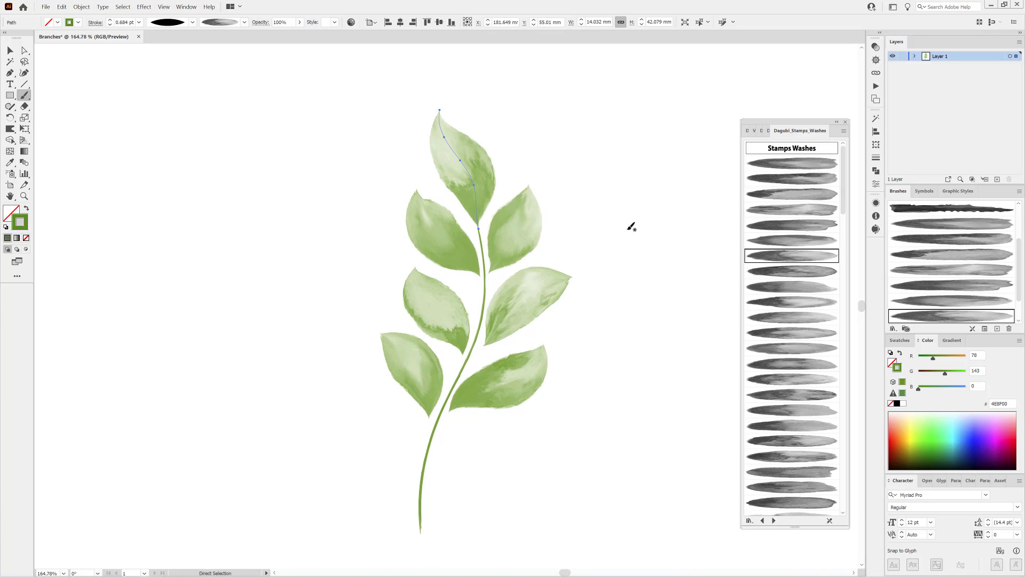
key("ctrl+0")
left_click(633, 250, "ctrl")
- Load the Dagubi short strokes gradient brush library and paint a curved test stroke beside the branch with Short_Strokes_Gradient_135
left_click(894, 330)
mouse_move(908, 392)
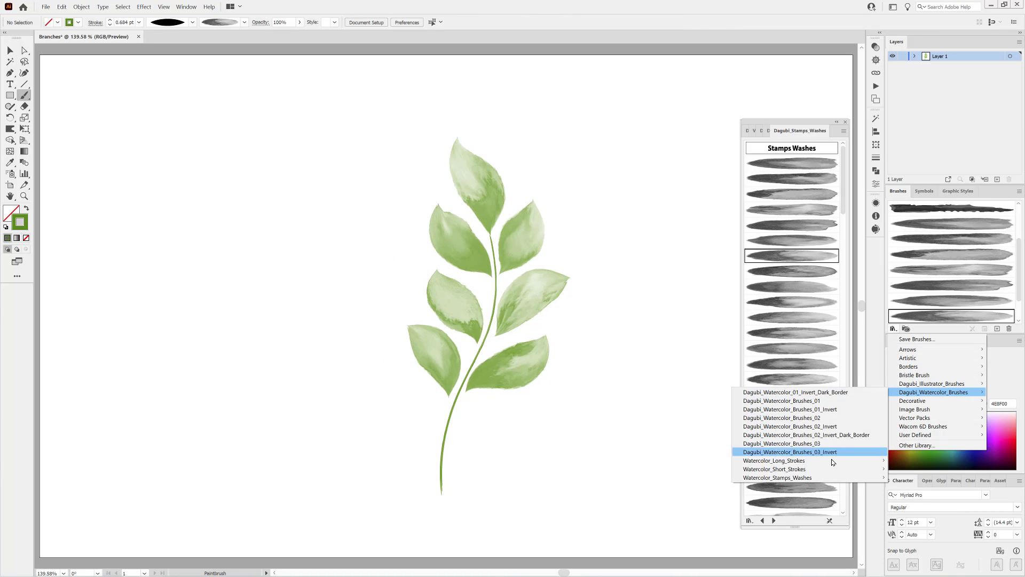
mouse_move(834, 469)
left_click(939, 512)
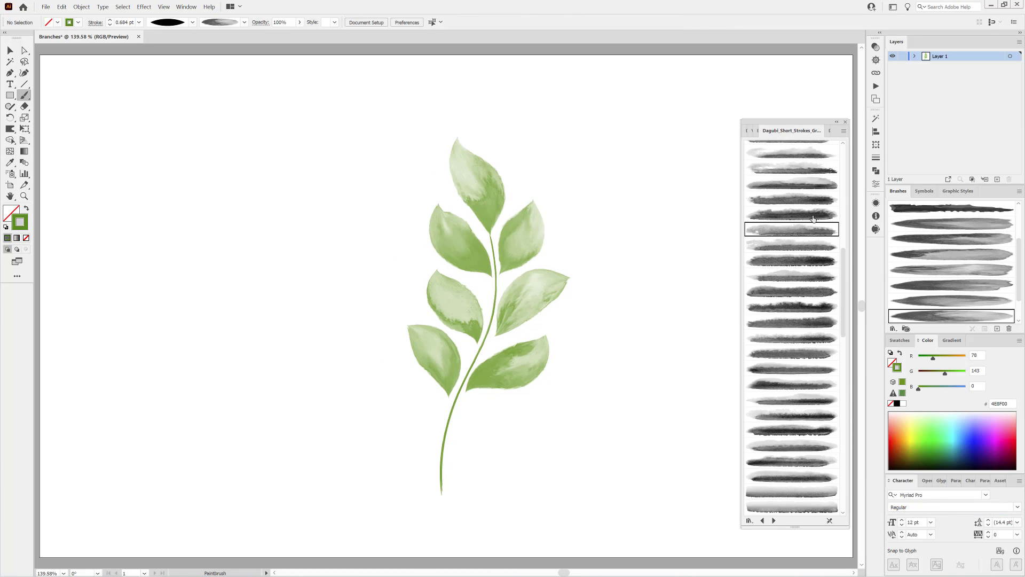
left_click(792, 184)
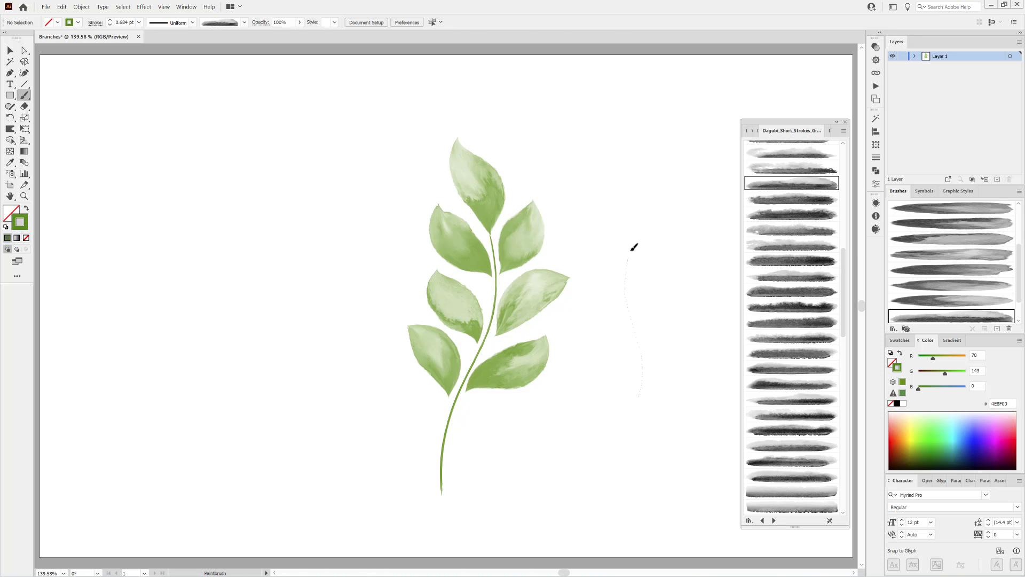
left_click_drag(634, 246, 633, 249)
- Set the Short_Strokes_Gradient_135 brush's fixed width to 8% and delete the test stroke
double_click(946, 314)
left_click_drag(814, 171, 792, 171)
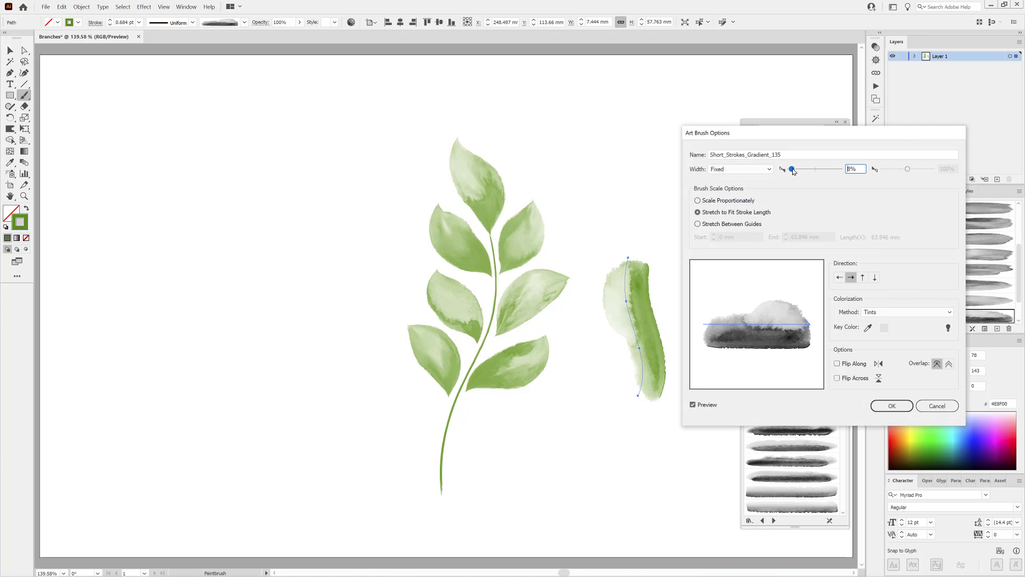
left_click(892, 406)
left_click(819, 296)
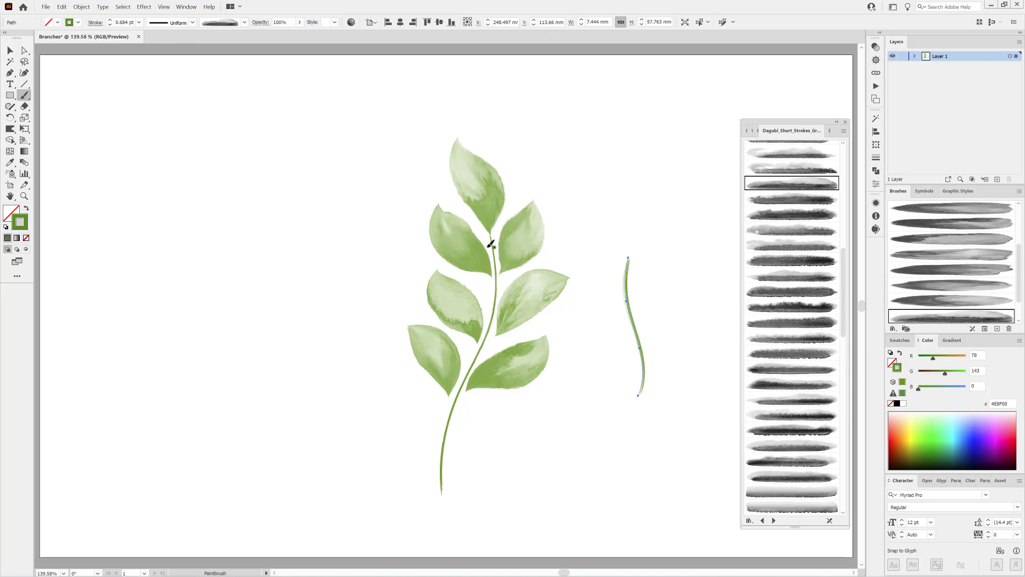
scroll(654, 342, "up", 2)
key("Delete")
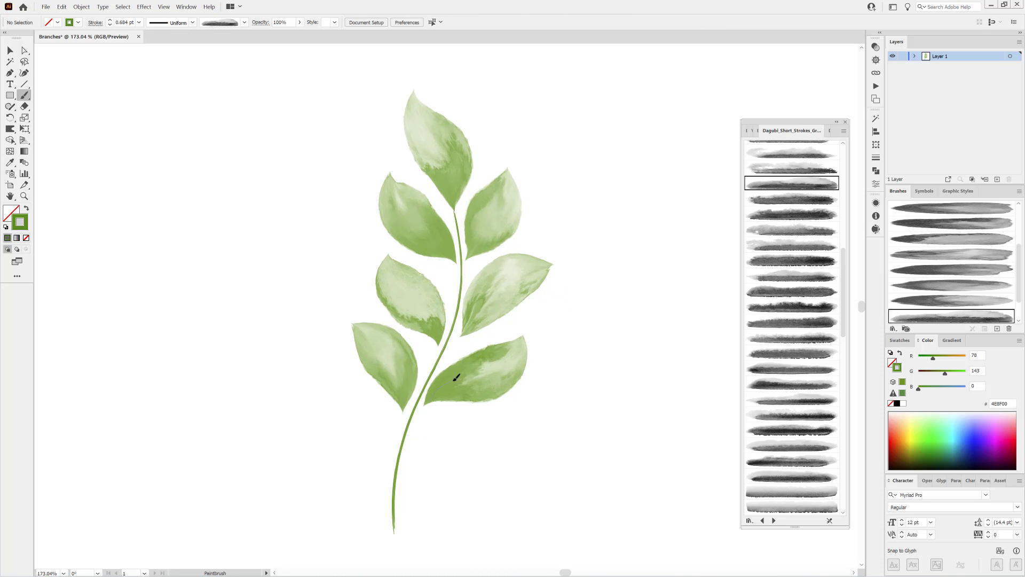
- Paint a central vein along the lower-right leaf, with a 0.3 pt stroke and a width profile tapered at both ends
left_click_drag(523, 337, 523, 337)
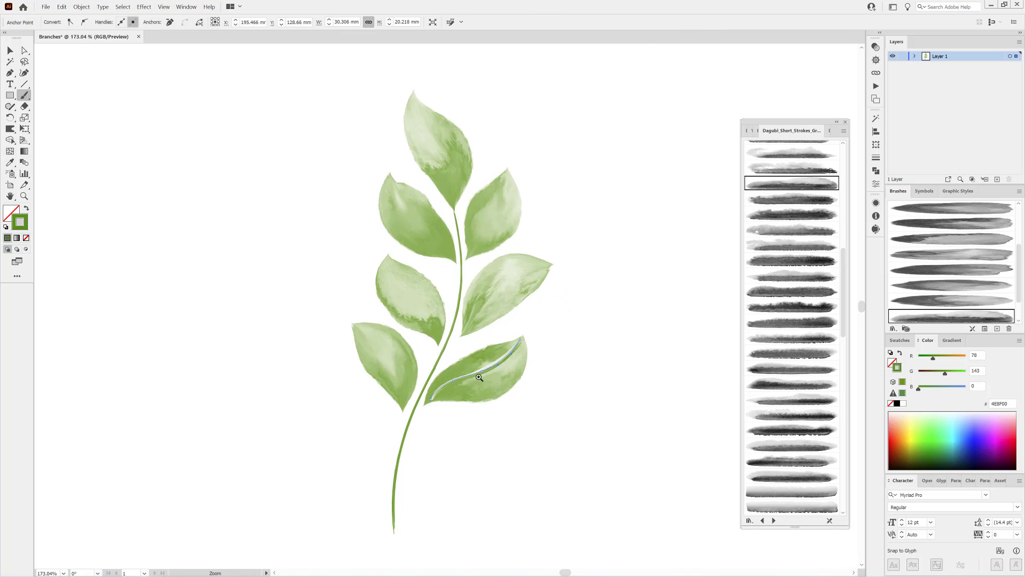
scroll(486, 374, "up", 5)
left_click(110, 25)
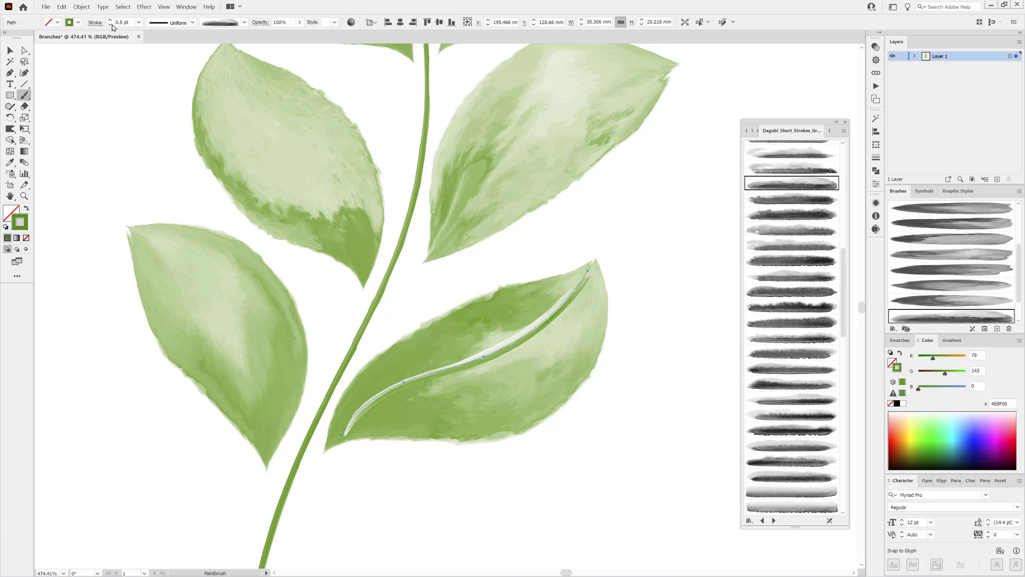
left_click(163, 24)
left_click(160, 53)
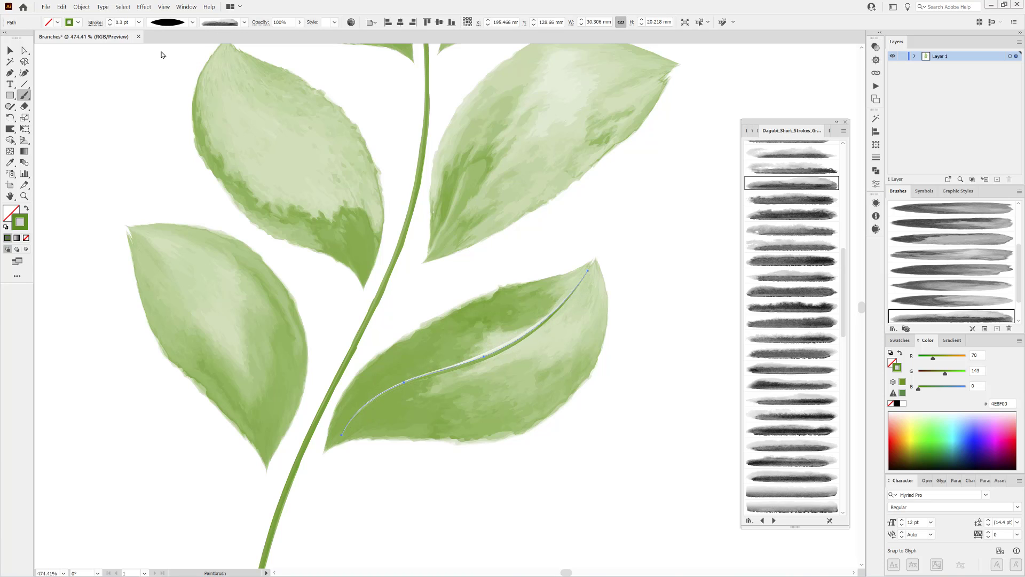
- Reverse the path direction of the lower-right leaf's vein
left_click(81, 7)
mouse_move(134, 188)
left_click(251, 224)
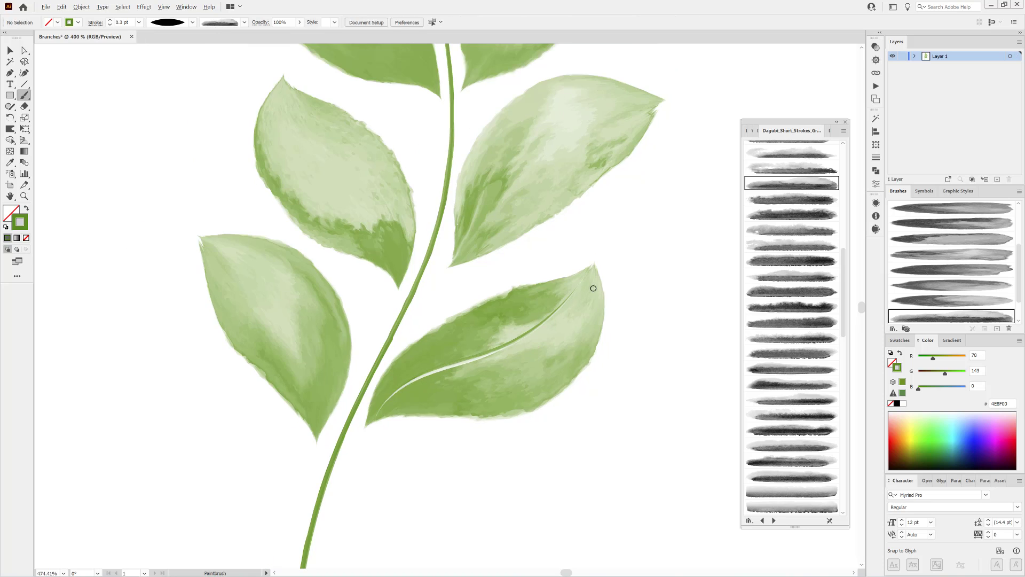
- Paint central veins on the middle-right, middle-left and lower-left leaves, switching to another short gradient brush for the two left ones
key("ctrl+minus")
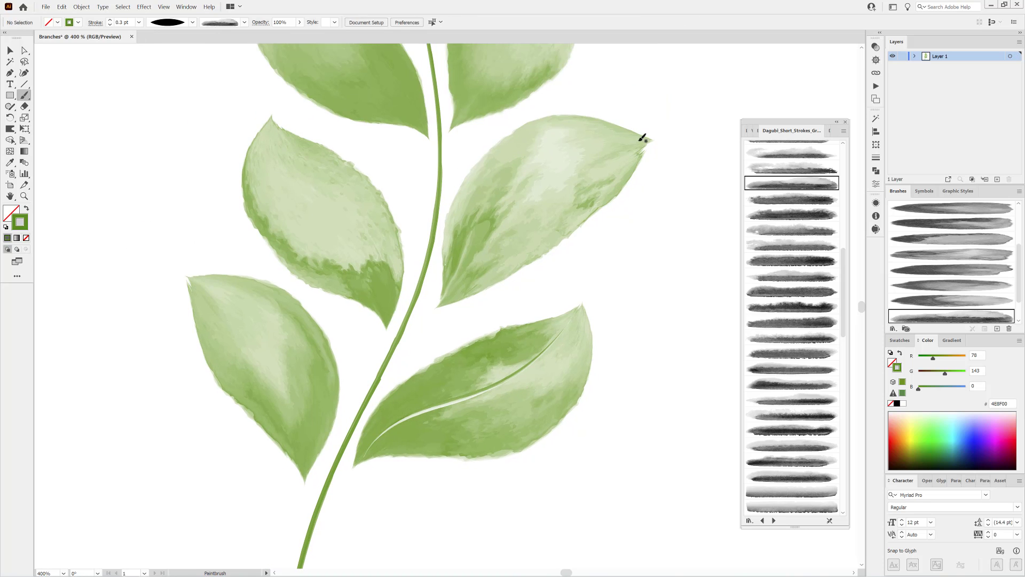
left_click_drag(446, 298, 446, 297)
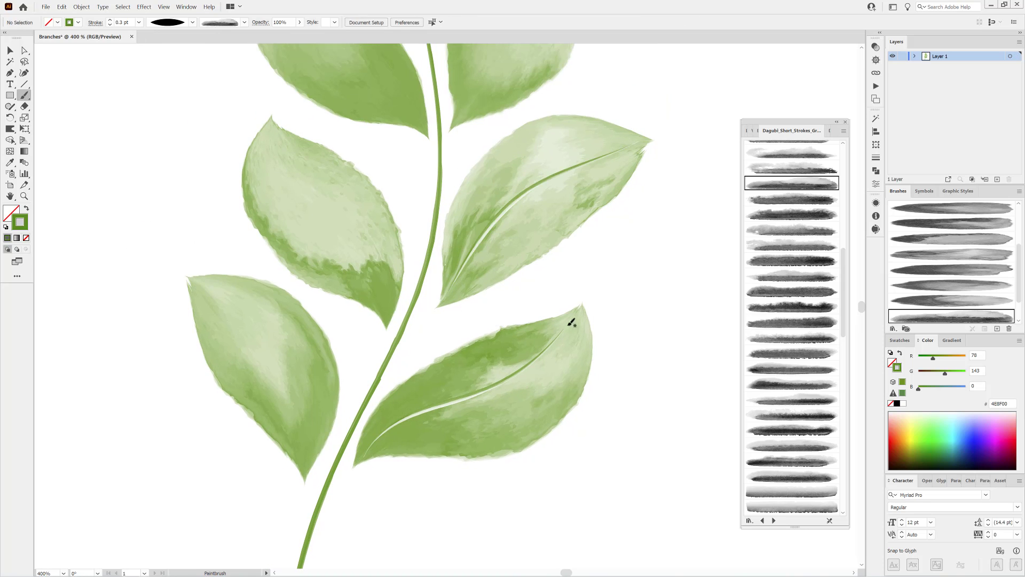
left_click(793, 276)
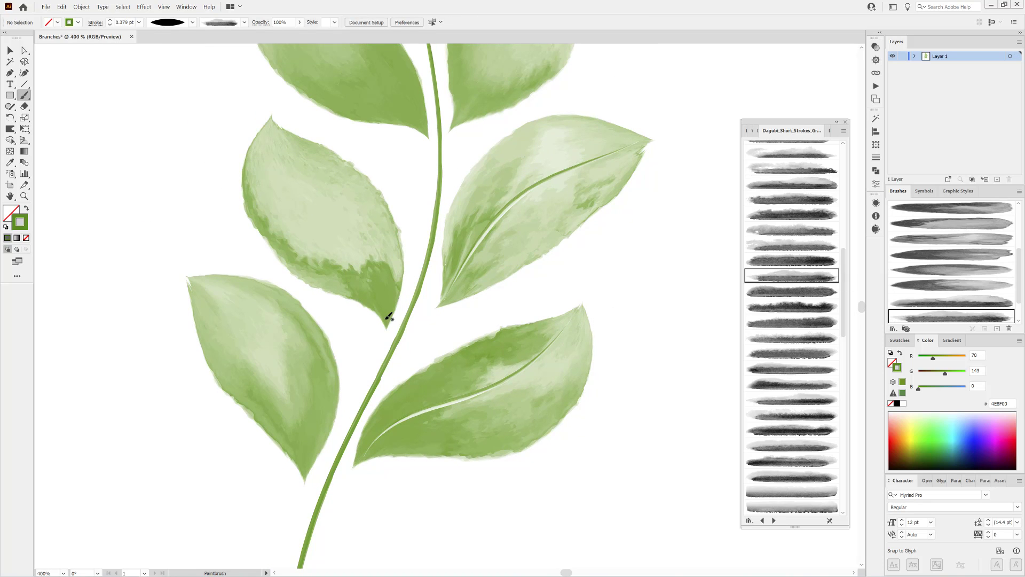
left_click_drag(272, 130, 272, 129)
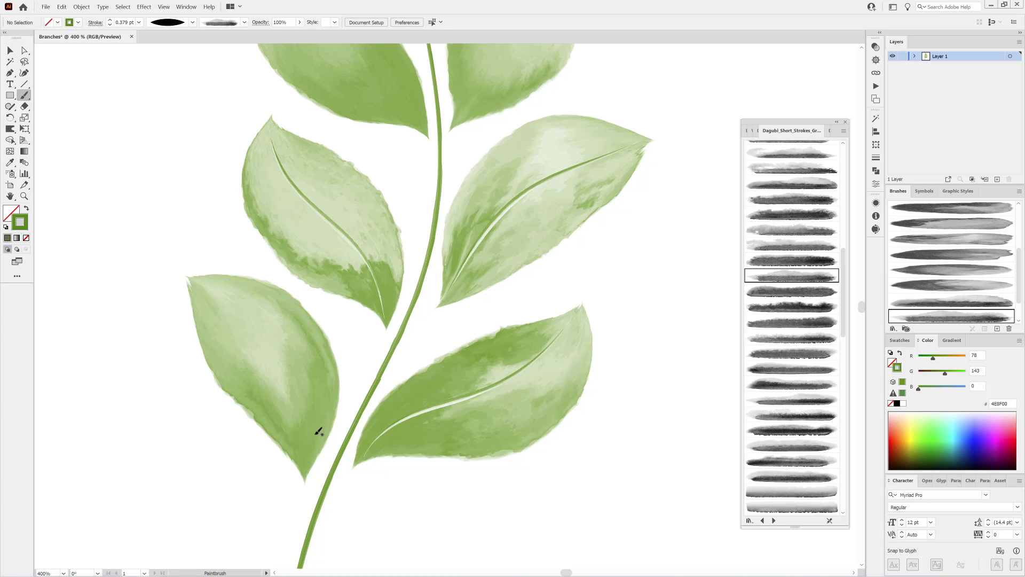
left_click_drag(191, 279, 192, 279)
- Paint central veins on the upper-right and upper-left leaves with a different short gradient brush
mouse_move(548, 194)
left_mouse_down()
mouse_move(559, 251)
mouse_move(534, 240)
left_mouse_up()
left_click_drag(595, 185, 584, 277)
left_click(783, 339)
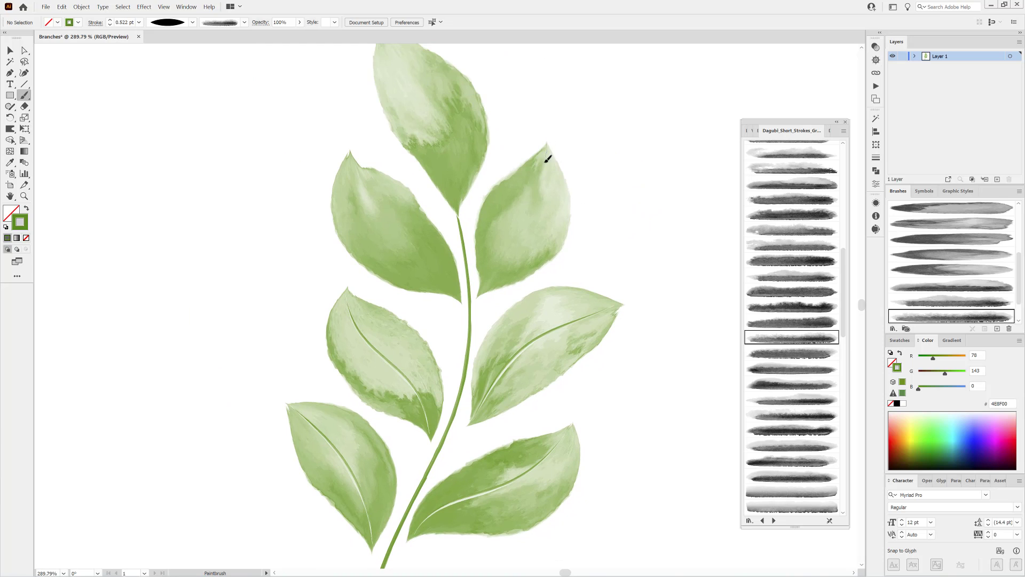
left_click_drag(496, 248, 483, 282)
left_click_drag(351, 160, 351, 159)
- Paint the central vein of the terminal leaf with another short gradient brush
left_click(815, 394)
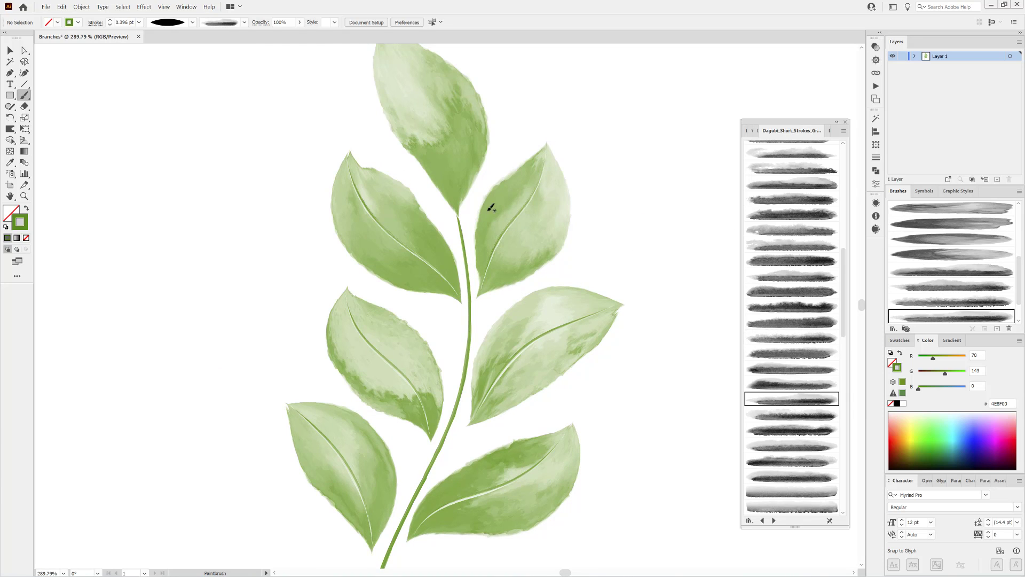
scroll(488, 206, "up", 3)
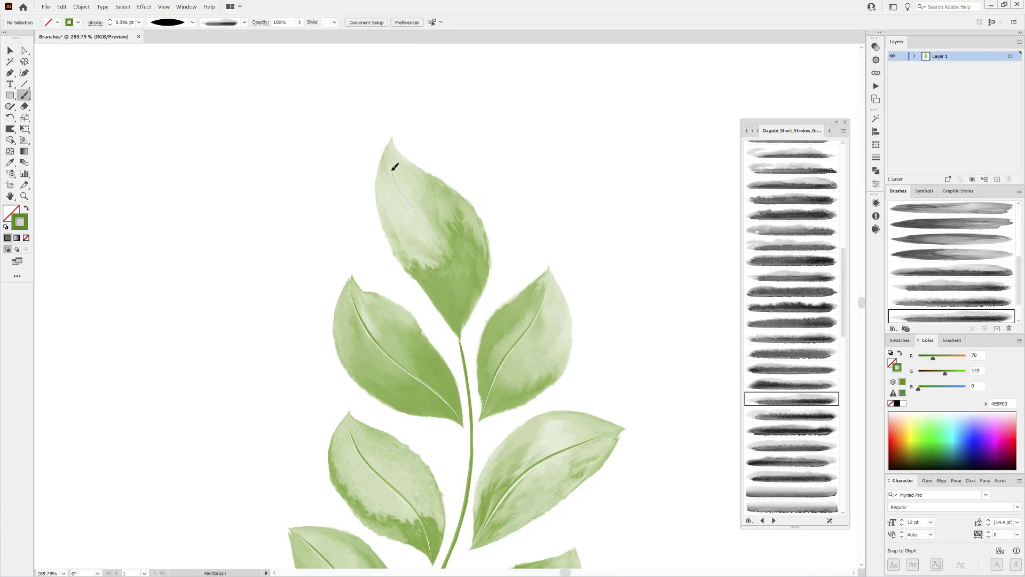
left_click_drag(396, 167, 394, 165)
scroll(533, 297, "down", 5)
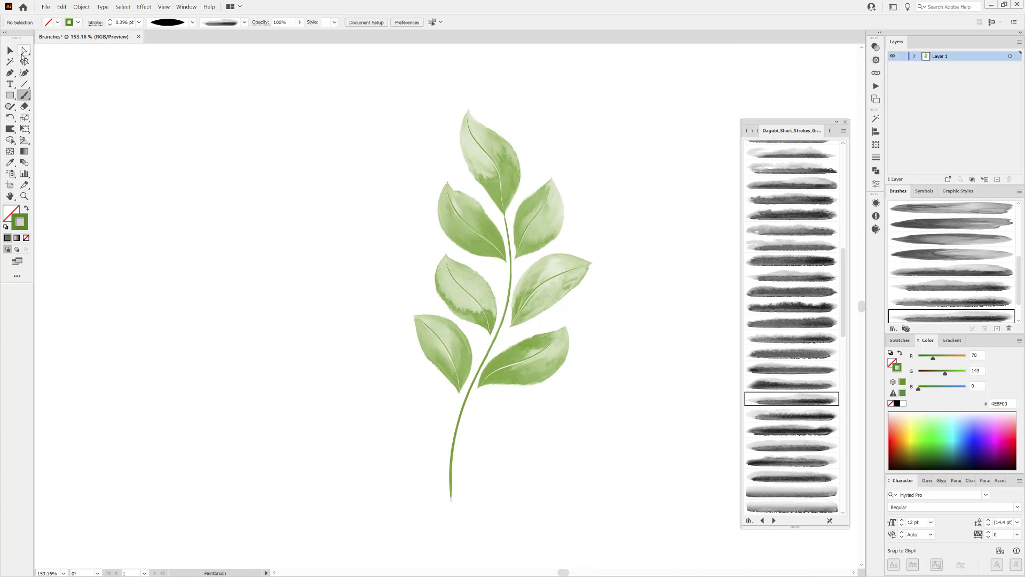
- Select the whole branch and move it slightly down
left_click(9, 50)
left_click_drag(307, 89, 657, 521)
left_click_drag(554, 375, 553, 387)
left_click(641, 315)
- Select all the paths inside Layer 1 and collect them in a new layer
left_click(915, 56)
left_click(963, 65)
scroll(982, 104, "down", 3)
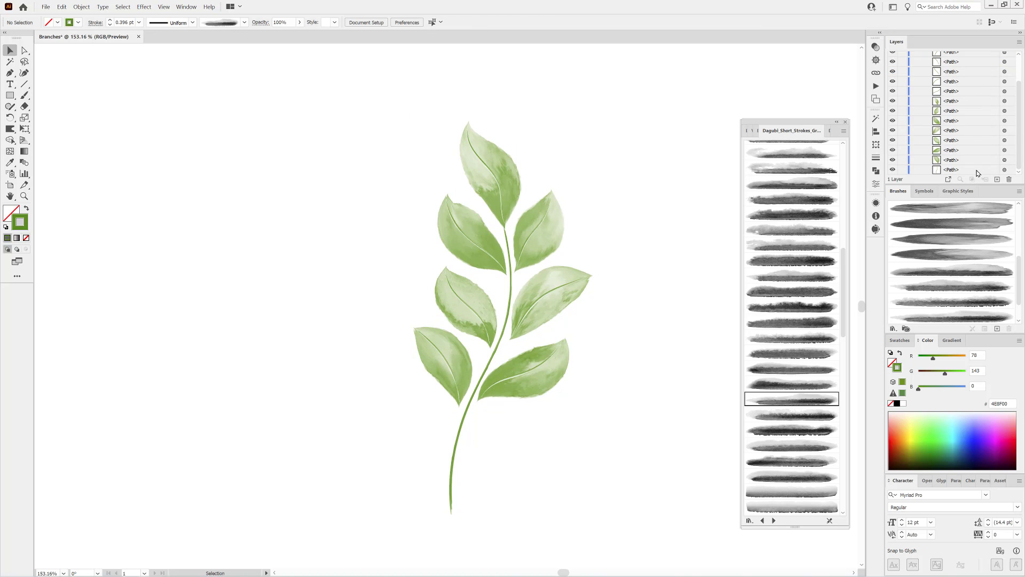
left_click(977, 171, "shift")
left_click(1019, 42)
left_click(969, 153)
- Select all the artwork on Layer 2 and hide the selection edges
left_click(1010, 66)
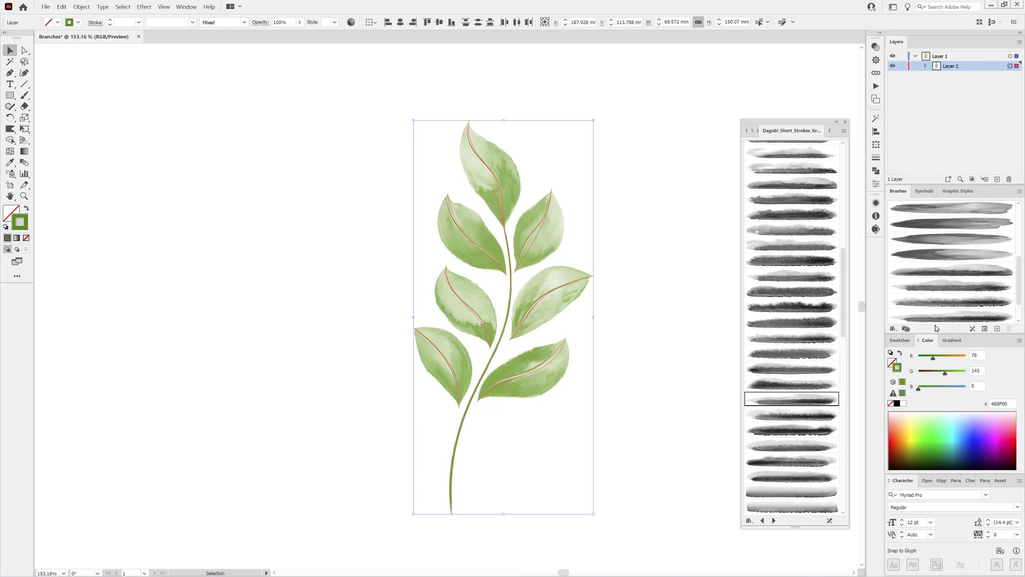
scroll(600, 314, "up", 4)
left_click(163, 7)
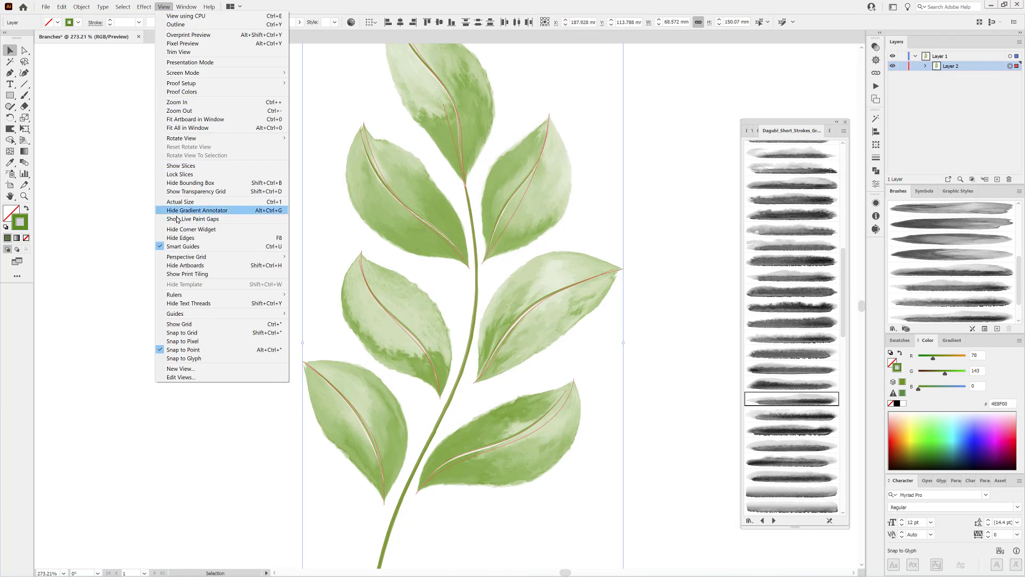
left_click(180, 237)
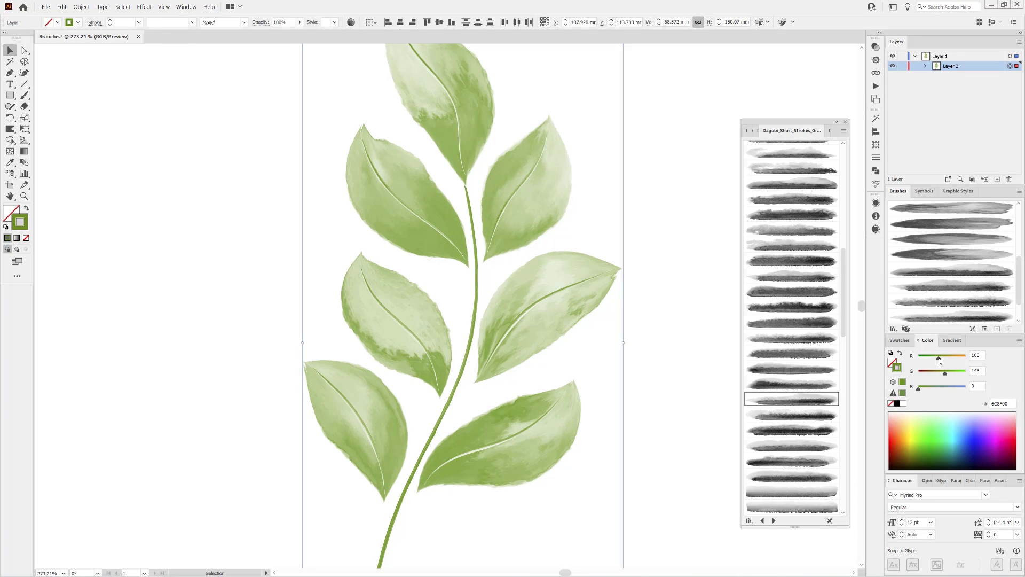
- Recolor the selected branch to a dark green with RGB values 64, 116, 0 and deselect it
left_click_drag(939, 358, 922, 357)
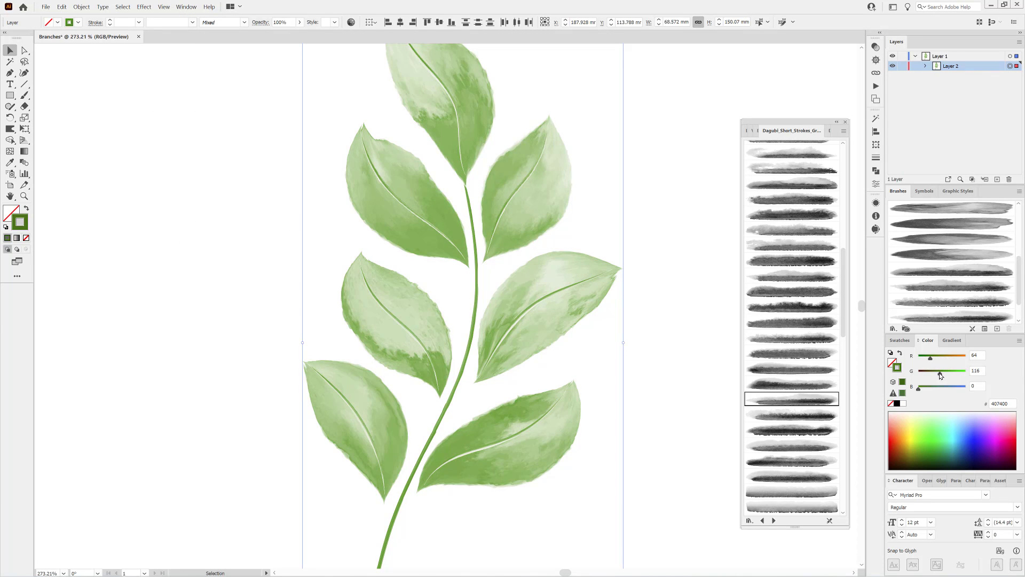
left_click(705, 308)
- Choose a soft wash brush from the Dagubi_Stamps_Washes library and give the stroke a lens-shaped width profile
key("ctrl+0")
left_click_drag(513, 368, 640, 452)
left_click(758, 131)
left_click(753, 131)
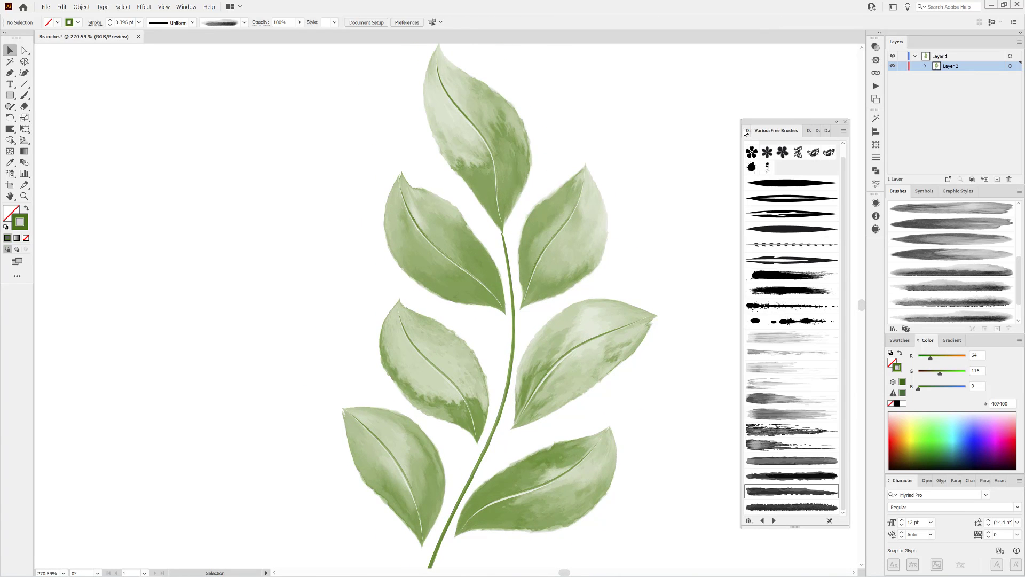
left_click(747, 131)
left_click(829, 130)
left_click_drag(844, 189, 844, 326)
left_click(788, 292)
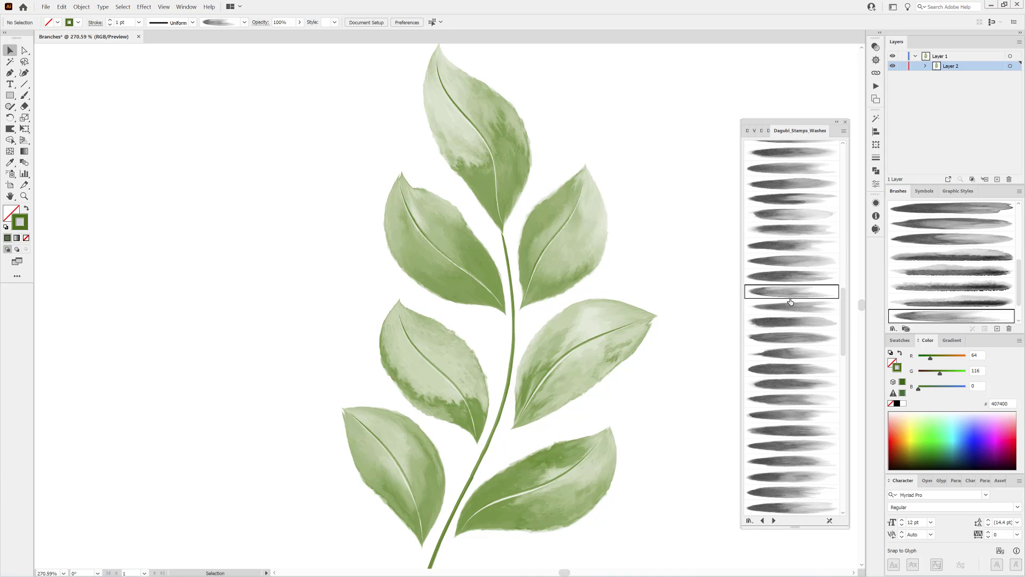
left_click(183, 24)
left_click(160, 52)
- Set the stroke color to yellow FFE02C and its blending mode to Multiply
left_click(910, 431)
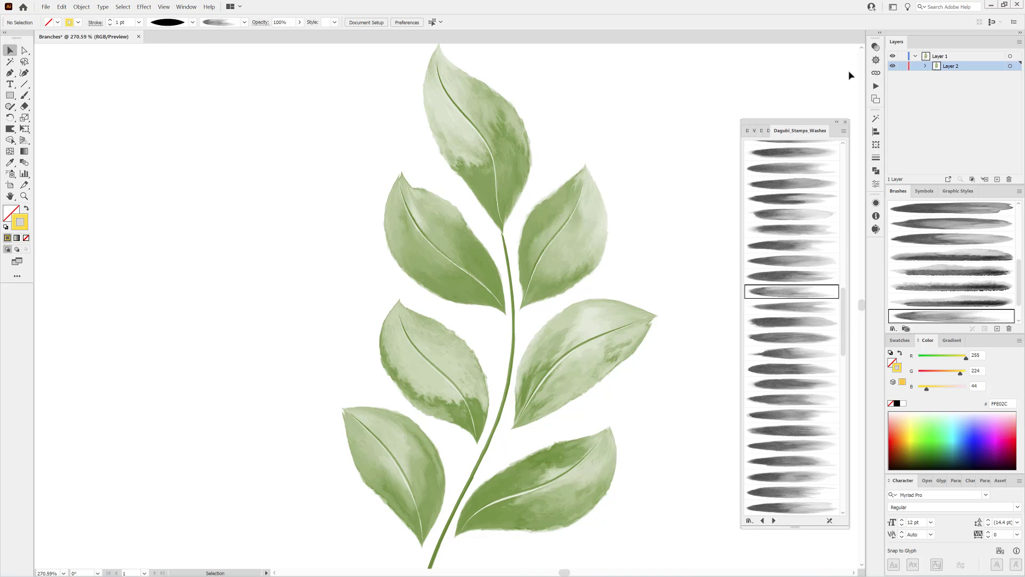
left_click(876, 46)
left_click(782, 56)
left_click(780, 92)
- Paint a yellow wash along the lowest right leaf with the Paintbrush, setting its weight to 0.75 pt and fitting it to the leaf
left_click(27, 98)
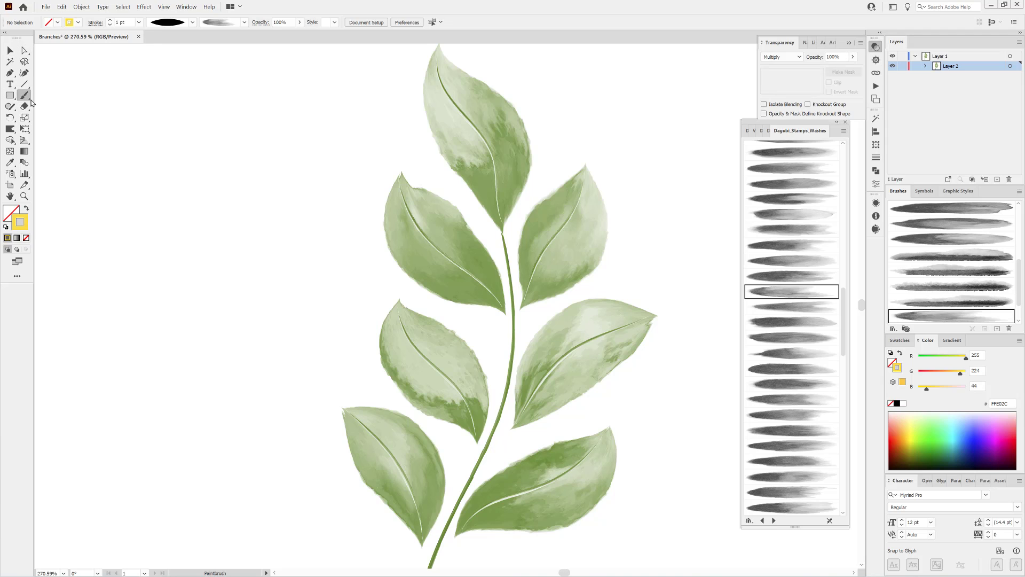
left_click_drag(589, 456, 605, 439)
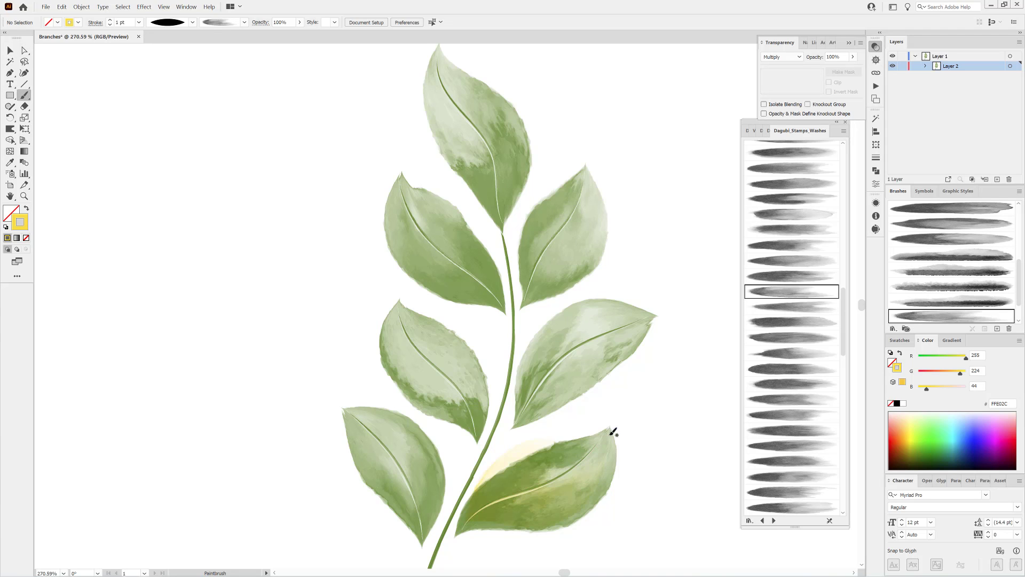
left_click(562, 502, "ctrl")
left_click(110, 25)
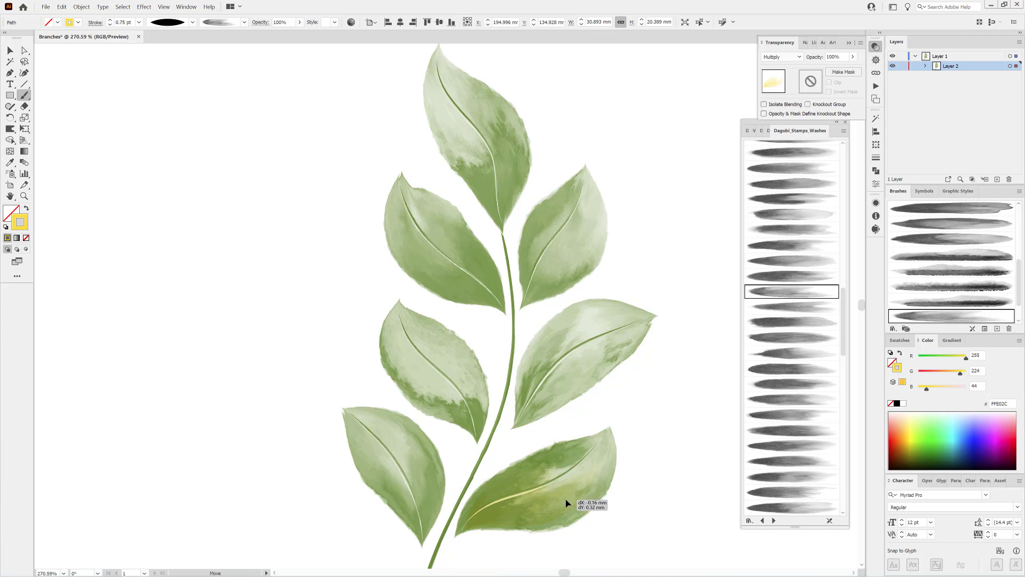
left_click(677, 348, "ctrl")
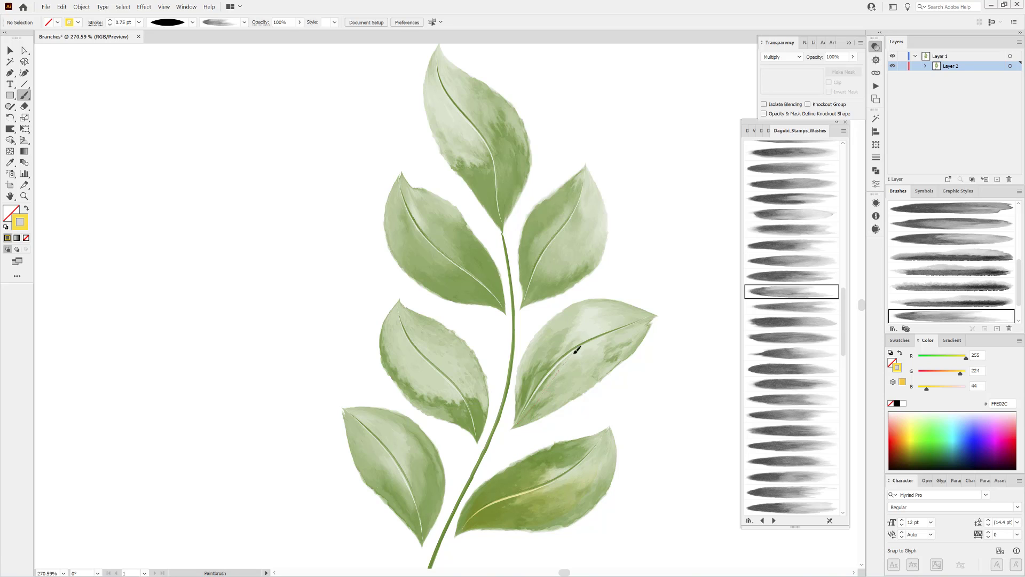
- Paint yellow washes over the middle and upper right leaves, setting the upper one's stroke weight to 0.8 pt
left_click_drag(652, 320, 652, 319)
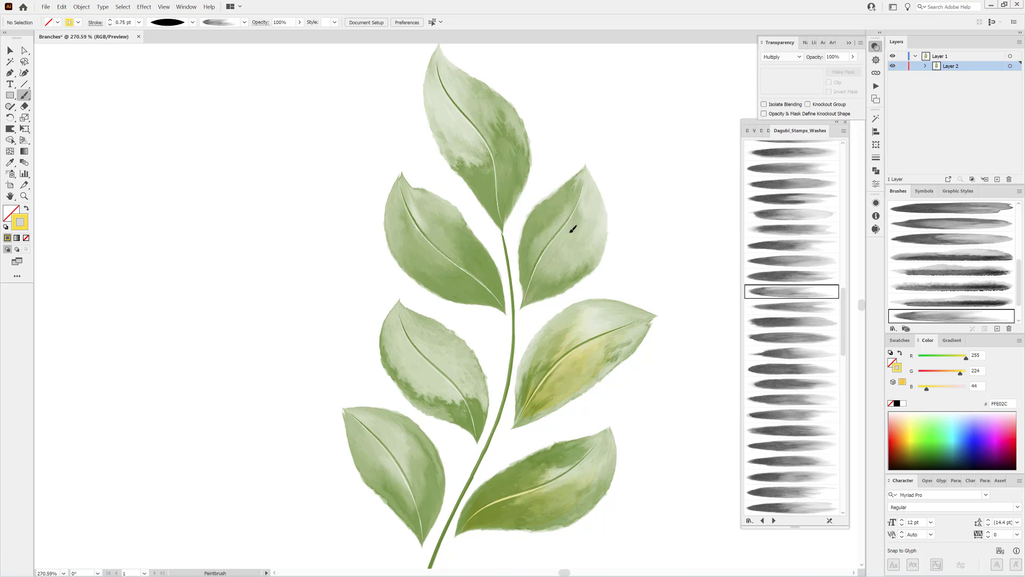
left_click_drag(573, 229, 588, 172)
left_click(588, 259, "ctrl")
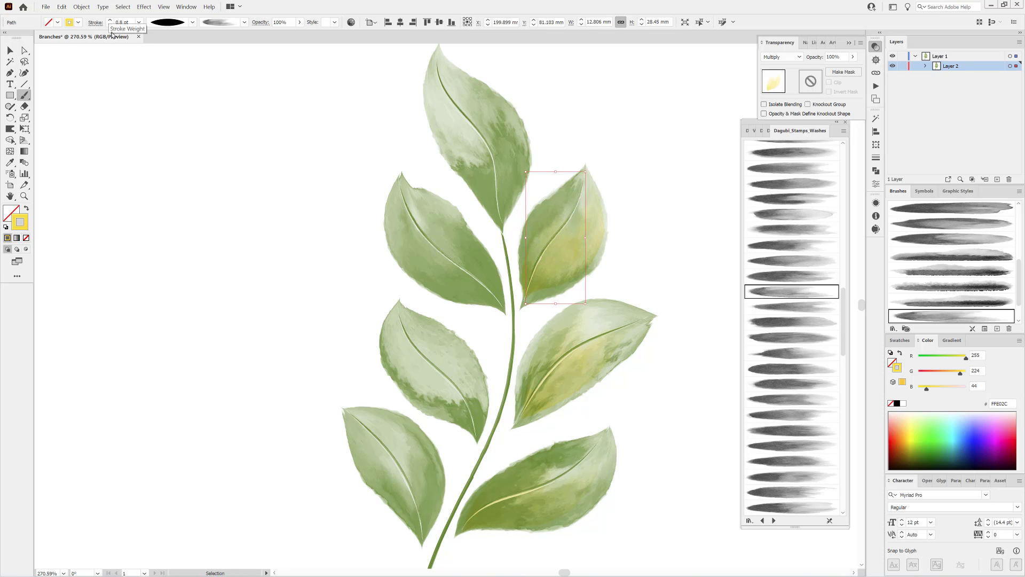
left_click(330, 334, "ctrl")
- Paint yellow washes from tip to base over the three left leaves and the terminal leaf
left_click_drag(351, 411, 350, 410)
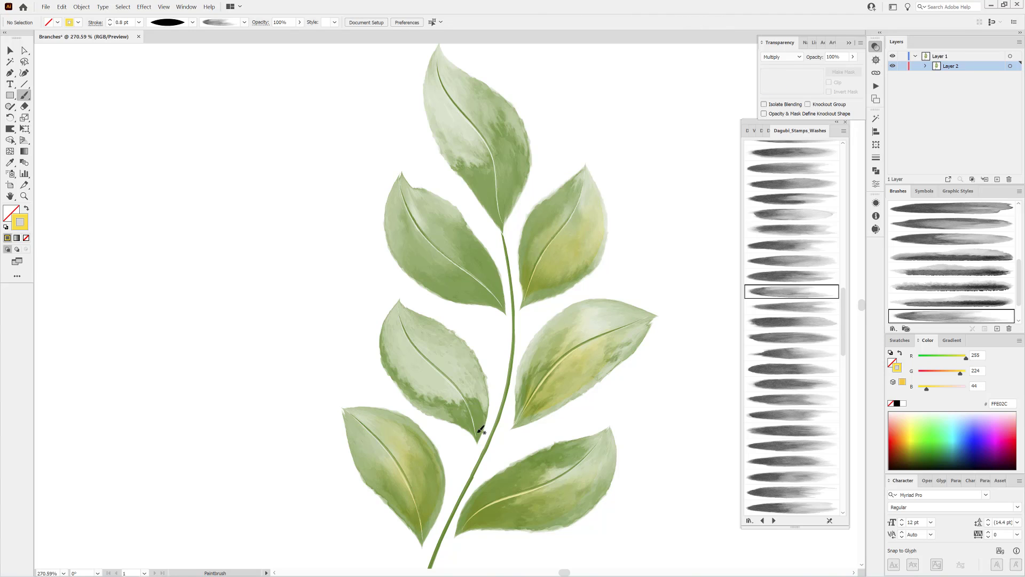
left_click_drag(400, 304, 477, 427)
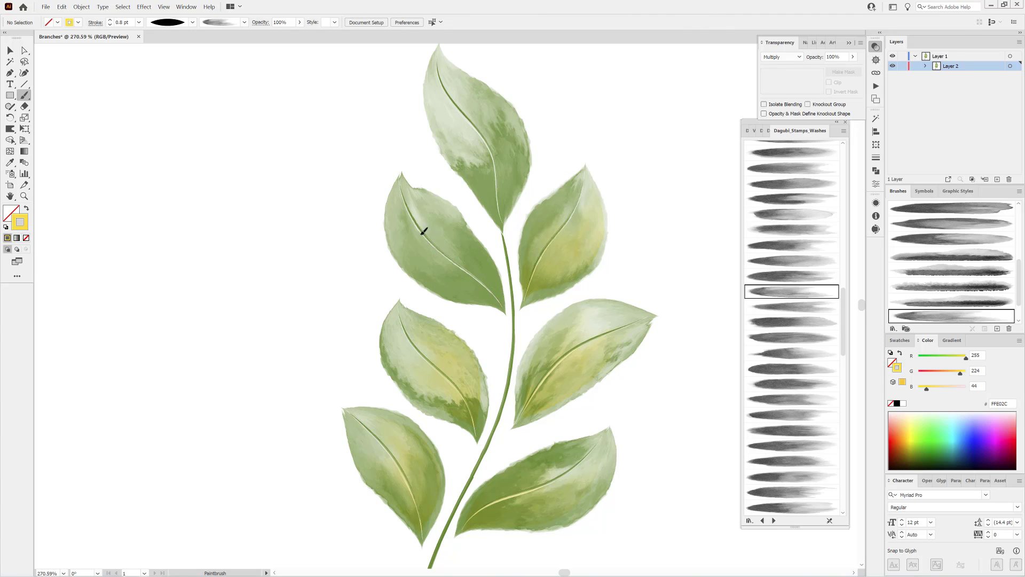
left_click_drag(424, 232, 498, 301)
left_click_drag(439, 69, 501, 229)
- Increase the upper left leaf's yellow wash to 0.9 pt and reposition it to fit the leaf shape
left_click(443, 270, "ctrl")
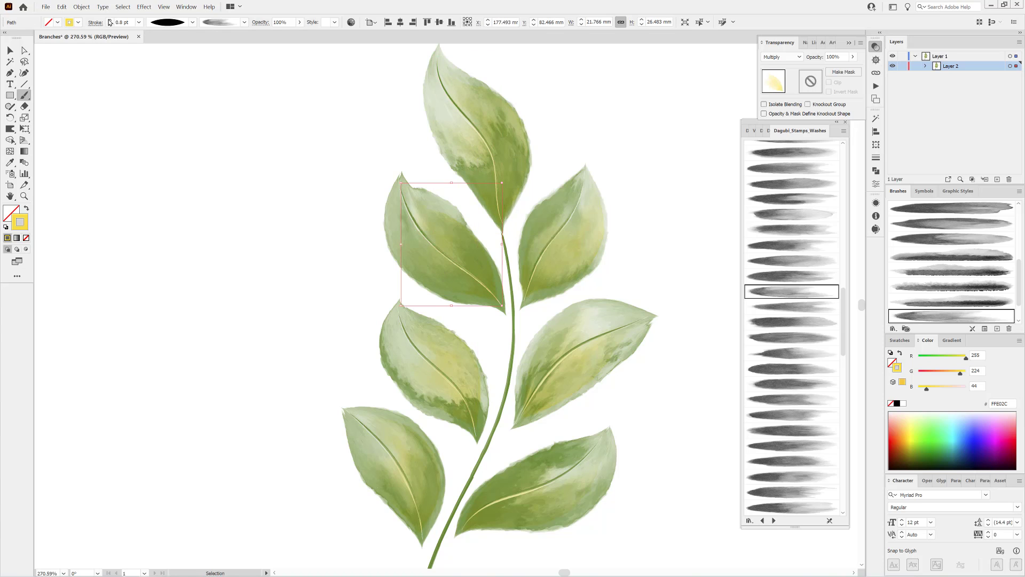
left_click_drag(450, 282, 451, 283, "ctrl")
left_click_drag(477, 248, 462, 259, "ctrl")
left_click(334, 454, "ctrl")
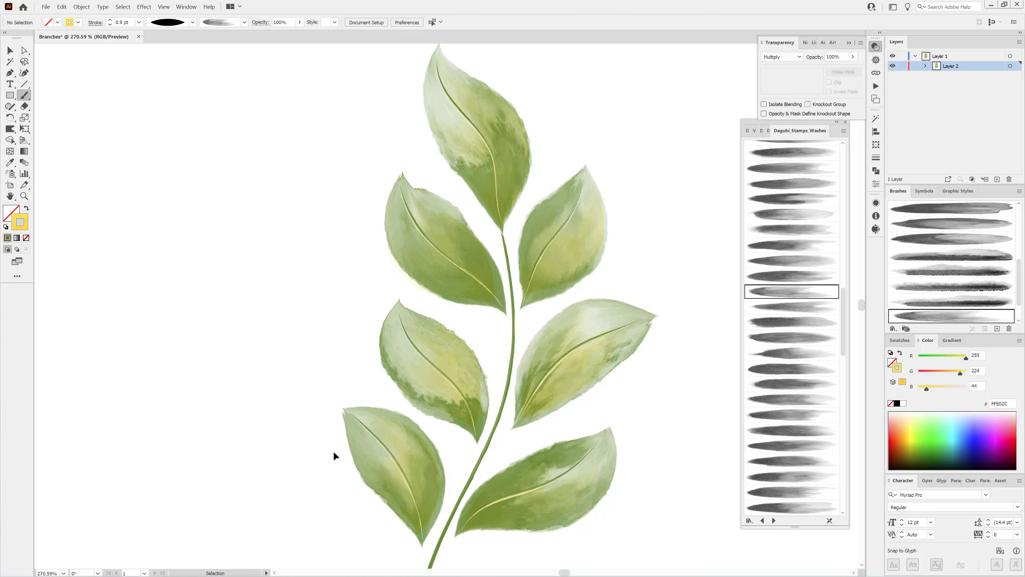
- Lock Layer 2 and pick a textured grey brush from the VariousFree Brushes library for painting on Layer 1
key("ctrl+0")
left_click(903, 65)
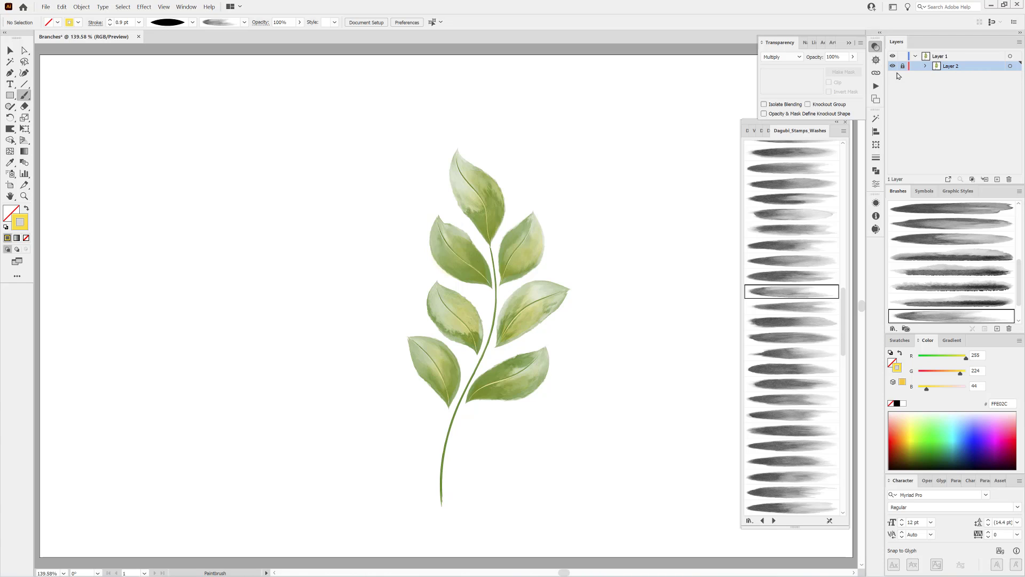
left_click(755, 131)
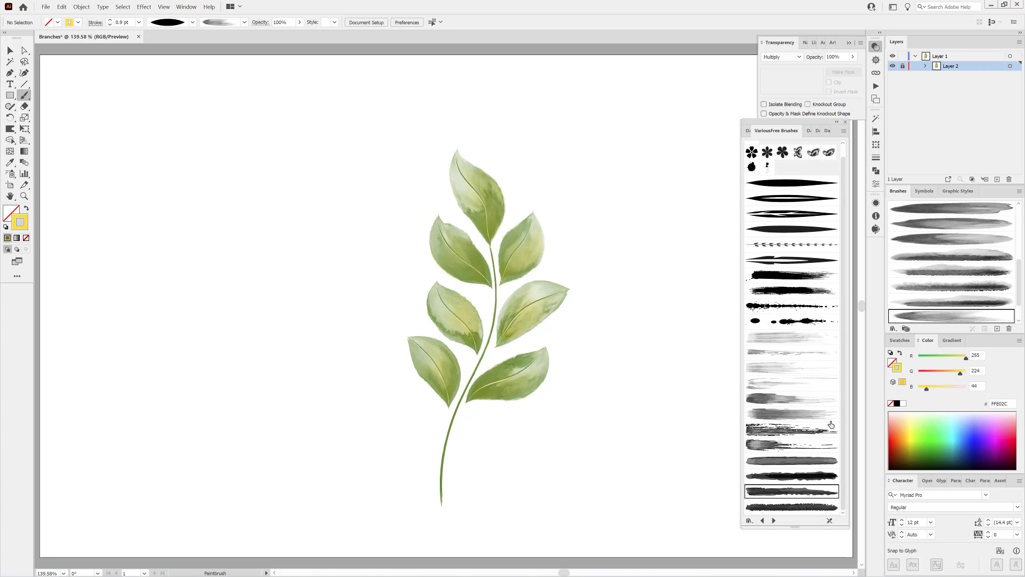
left_click(802, 463)
left_click(965, 57)
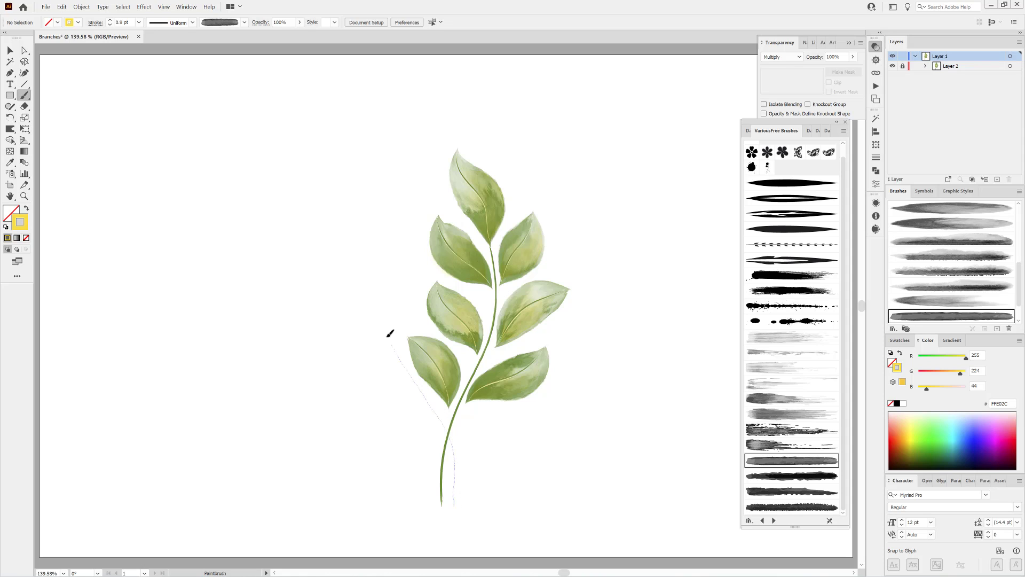
- Paint a long curved stem rising to the left of the green branch and color it red-brown B23200
left_click_drag(369, 221, 327, 165)
left_click(364, 206, "ctrl")
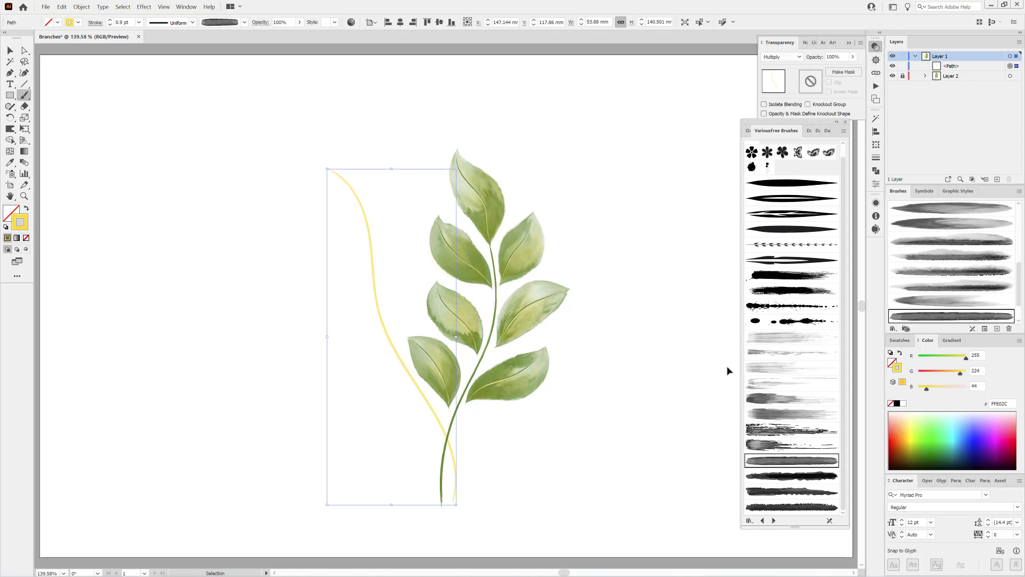
left_click(902, 437)
left_click_drag(900, 441, 898, 444)
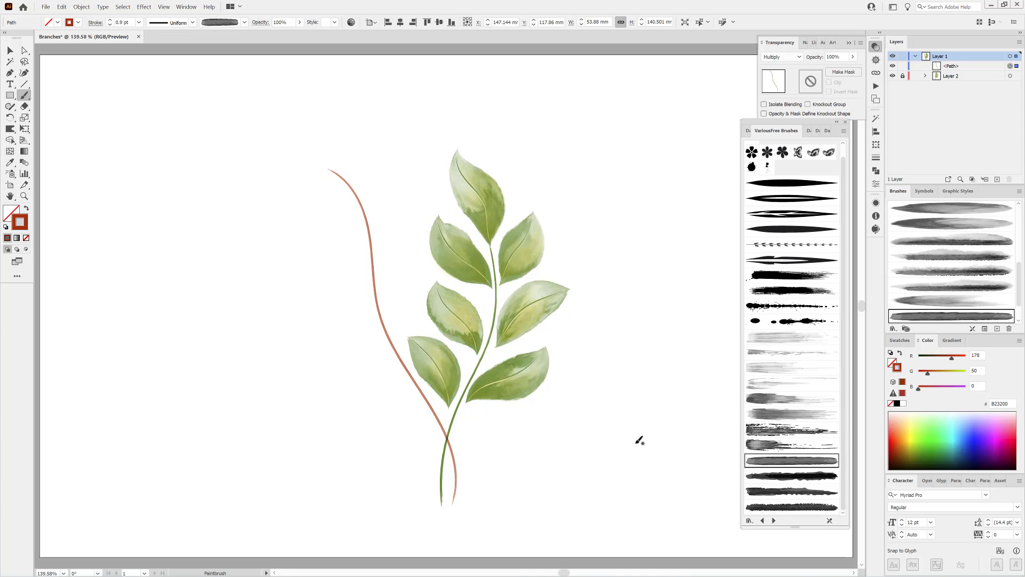
left_click(640, 441)
- Pick a textured brush from the Dagubi short strokes watercolor libraries and set the stroke color to red CA2300
left_click(895, 331)
mouse_move(903, 391)
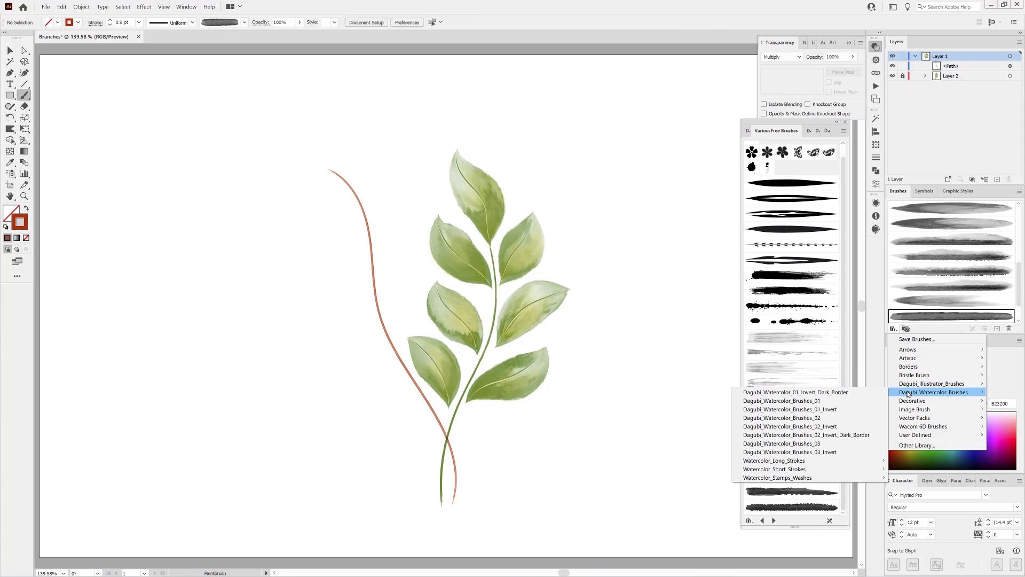
left_click(914, 472)
scroll(844, 228, "down", 15)
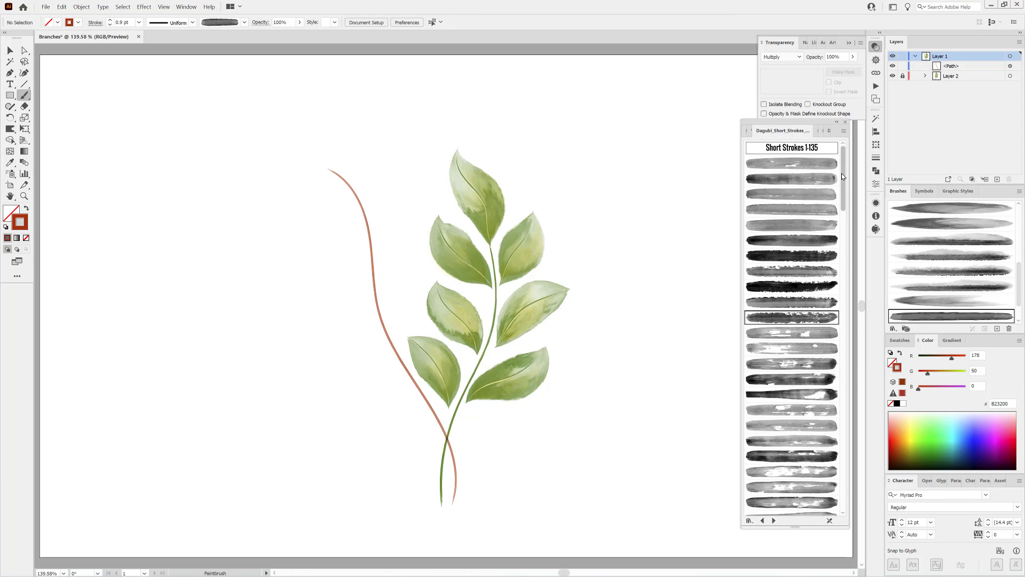
left_click_drag(844, 419, 845, 422)
left_click(774, 520)
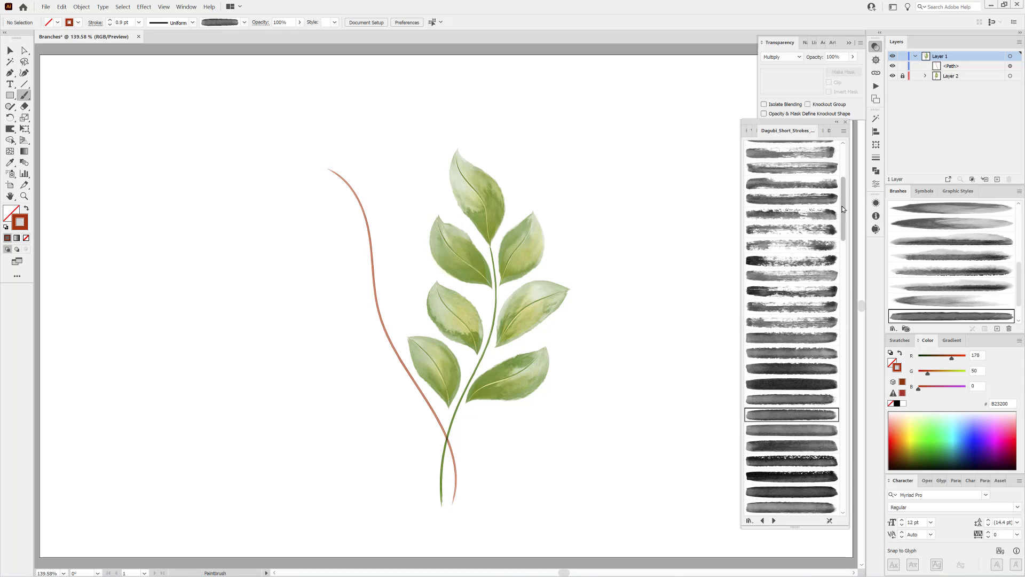
mouse_move(844, 218)
left_mouse_down()
mouse_move(846, 186)
mouse_move(847, 244)
left_mouse_up()
left_click(793, 276)
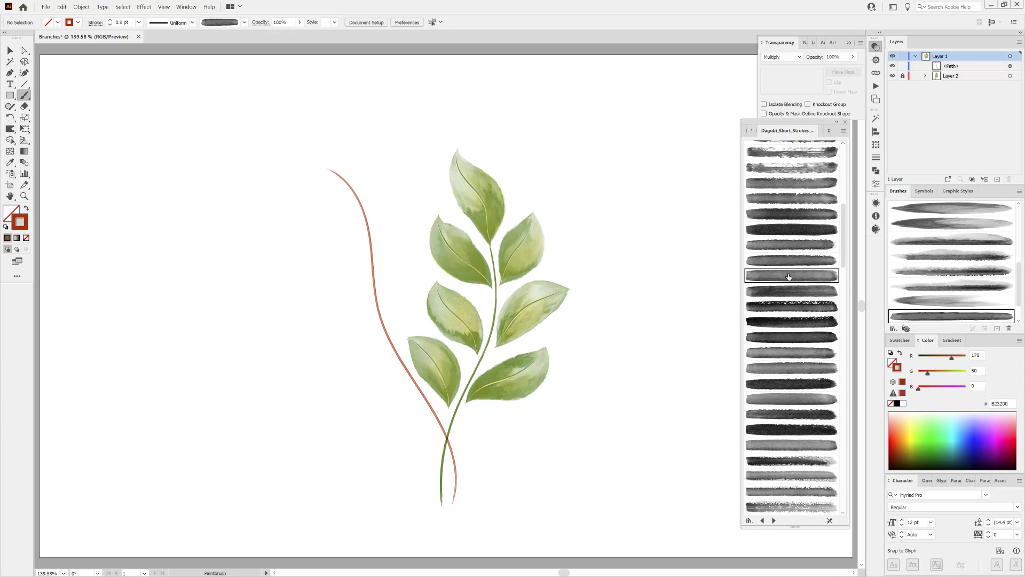
left_click_drag(903, 437, 895, 433)
left_click_drag(416, 437, 365, 396)
left_click_drag(382, 435, 390, 446)
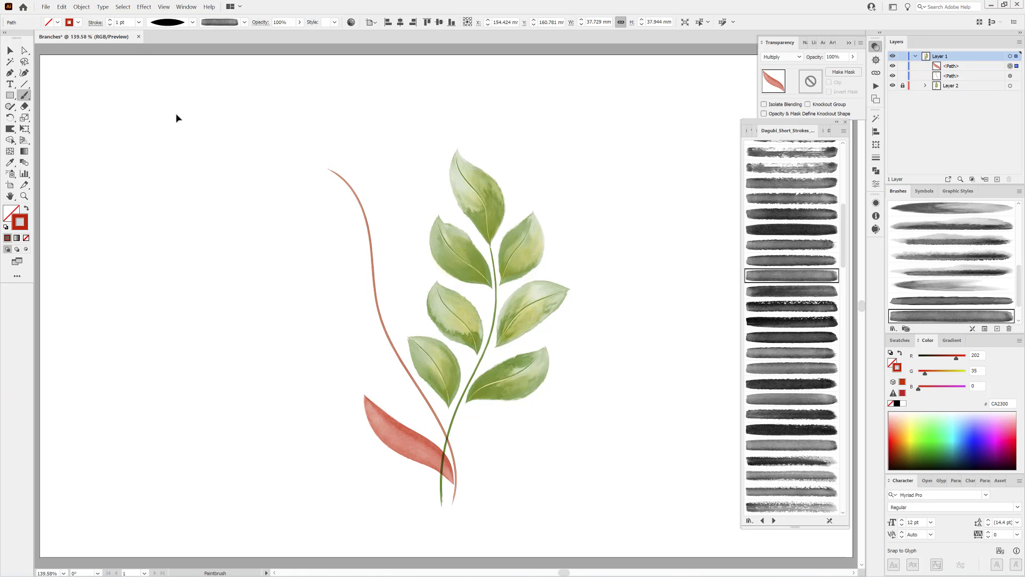
key("Delete")
- Paint the lowest red leaf on each side of the new stem, using a different tapered short stroke brush for each
left_click_drag(844, 214, 843, 383)
left_click(791, 191)
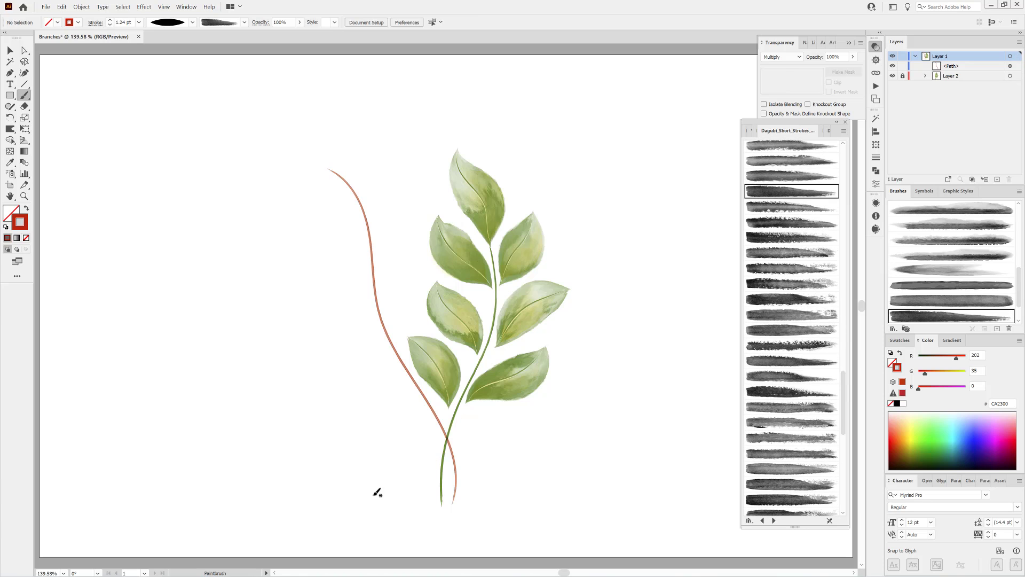
left_click_drag(441, 454, 369, 404)
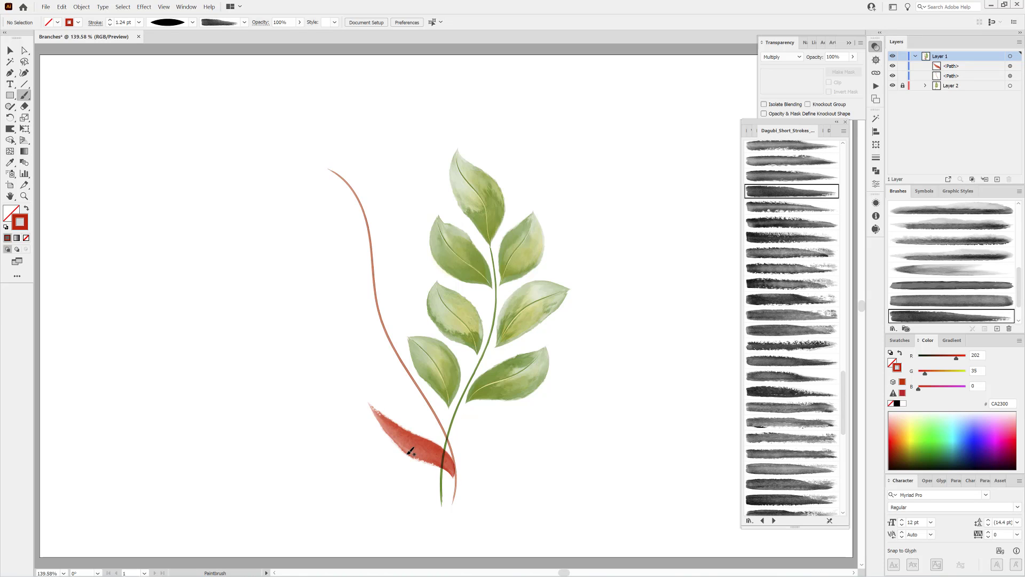
left_click(792, 222)
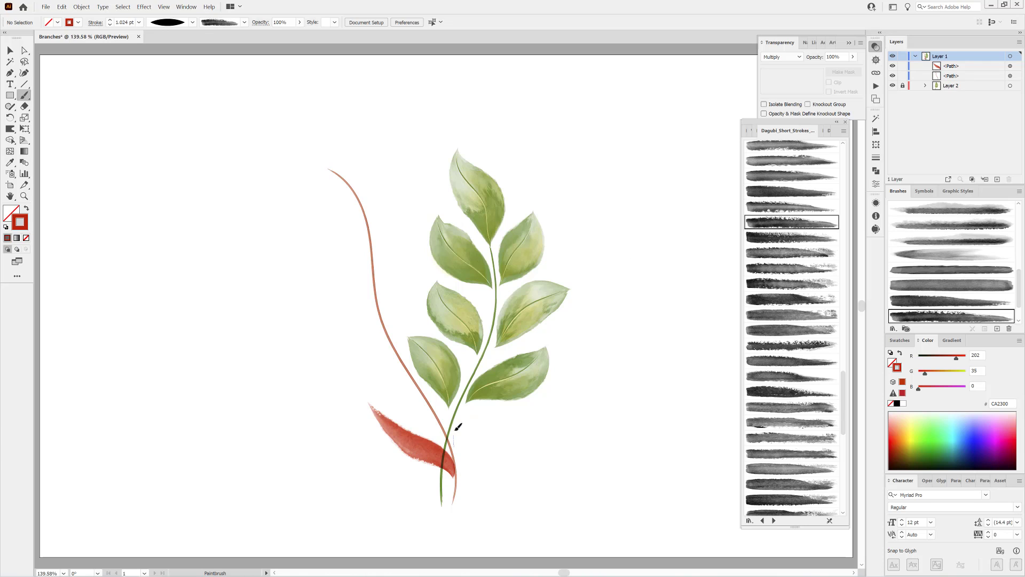
left_click_drag(453, 441, 497, 362)
- Paint the second pair of red leaves further up the stem, switching to another rough-edged short stroke brush for each
left_click(791, 238)
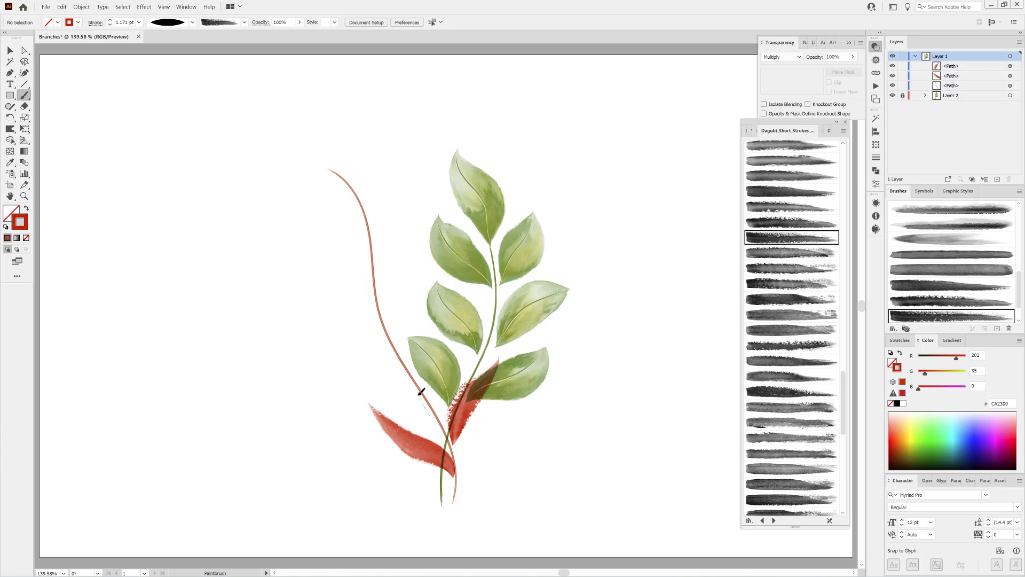
left_click_drag(328, 385, 326, 388)
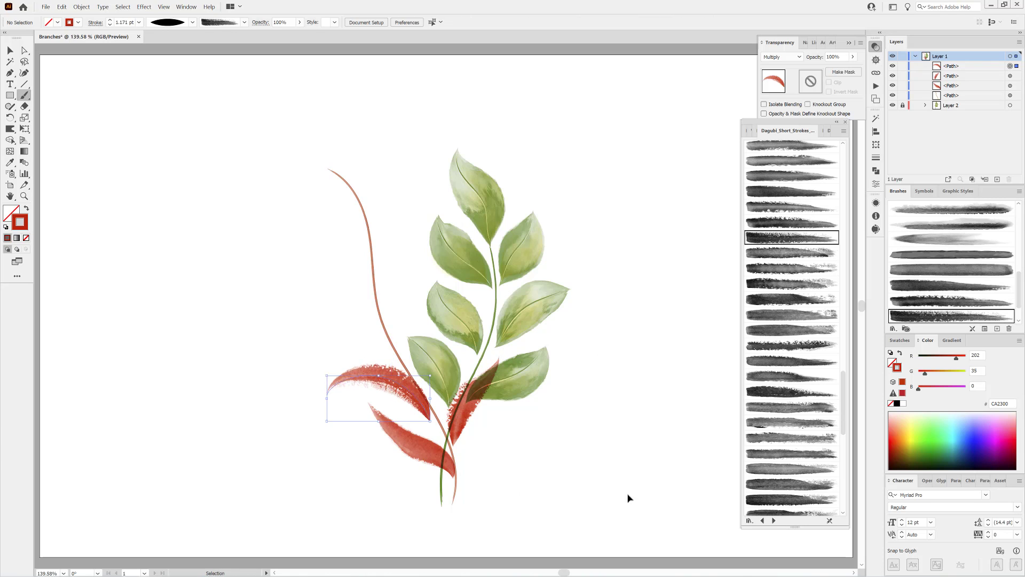
left_click(791, 252)
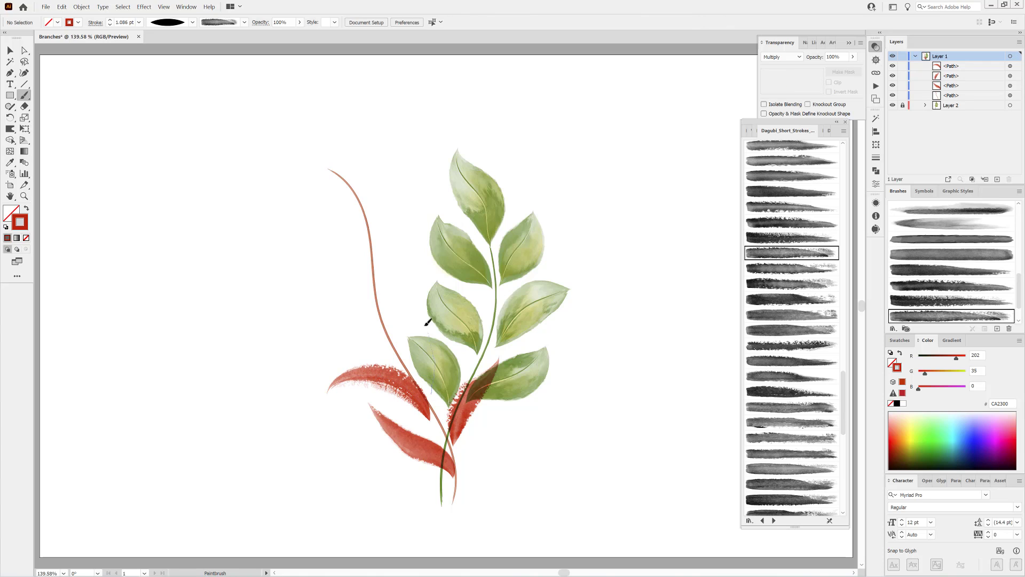
left_click_drag(428, 322, 416, 283)
- Paint the third pair of red leaves at the middle of the stem, each with another short stroke brush
left_click(778, 268)
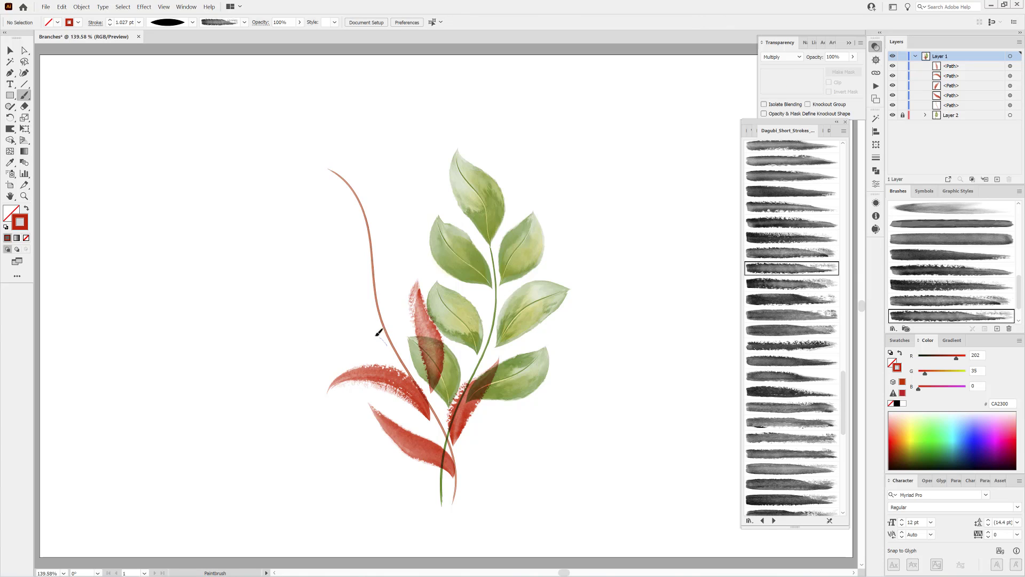
left_click_drag(307, 292, 303, 294)
left_click(801, 284)
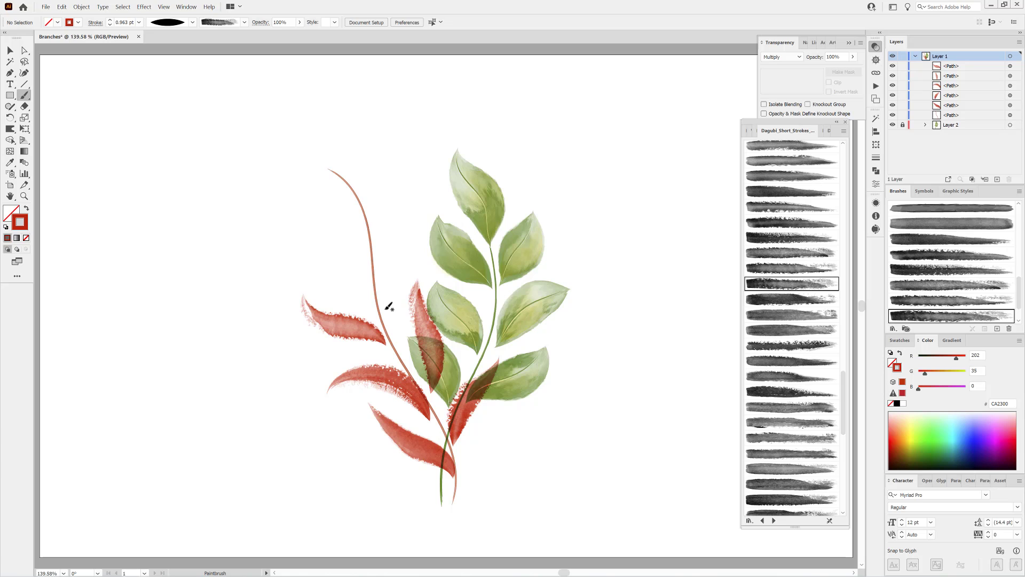
left_click_drag(395, 293, 421, 232)
- Paint the fourth pair of red leaves near the stem's upper end, each with another short stroke brush
left_click(785, 299)
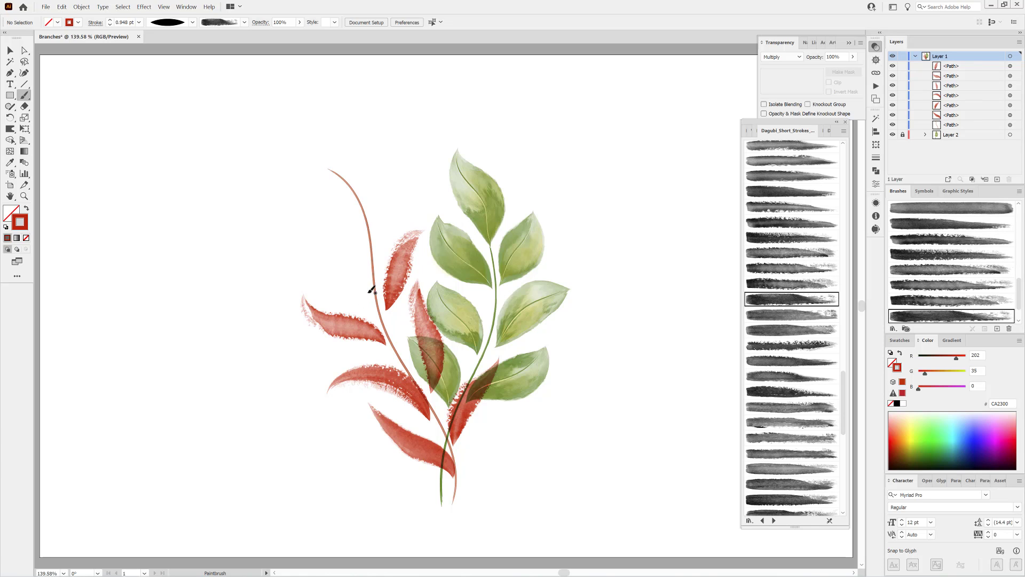
left_click_drag(339, 240, 297, 248)
left_click(776, 318)
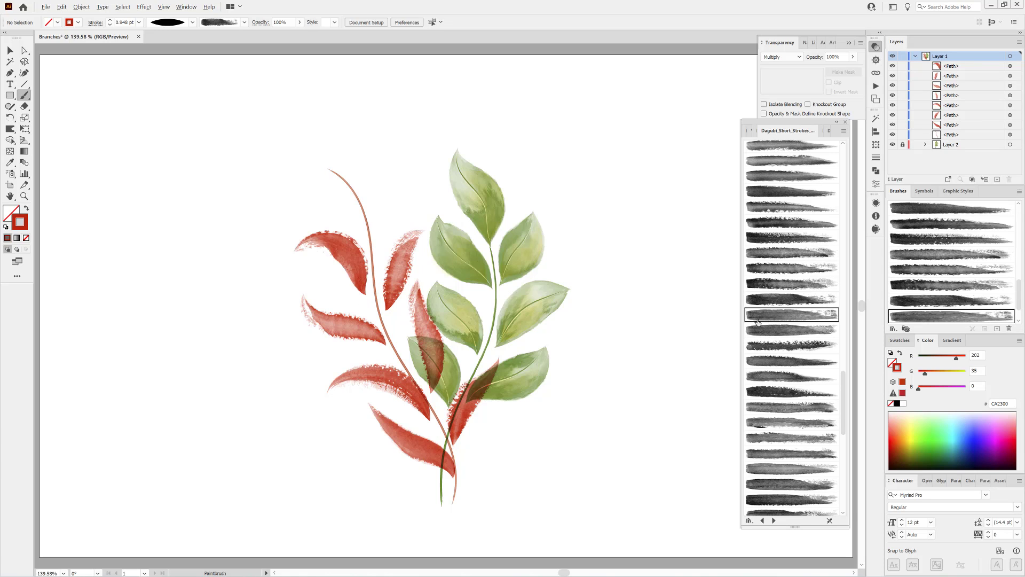
left_click_drag(426, 170, 427, 168)
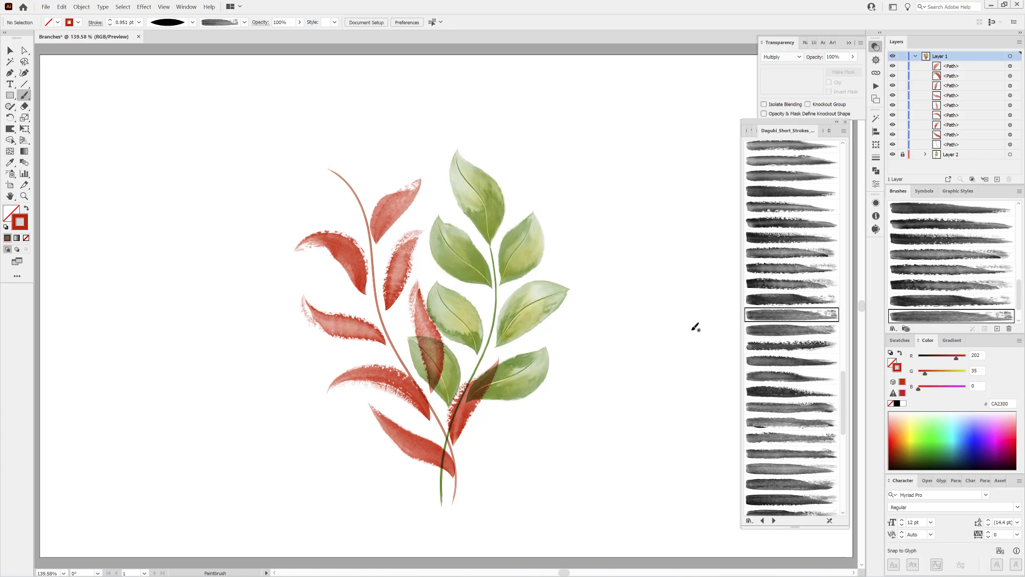
- Paint the uppermost pair of red leaves and a single leaf at the stem's tip, each with a different short stroke brush
left_click(777, 335)
left_click_drag(283, 184, 276, 187)
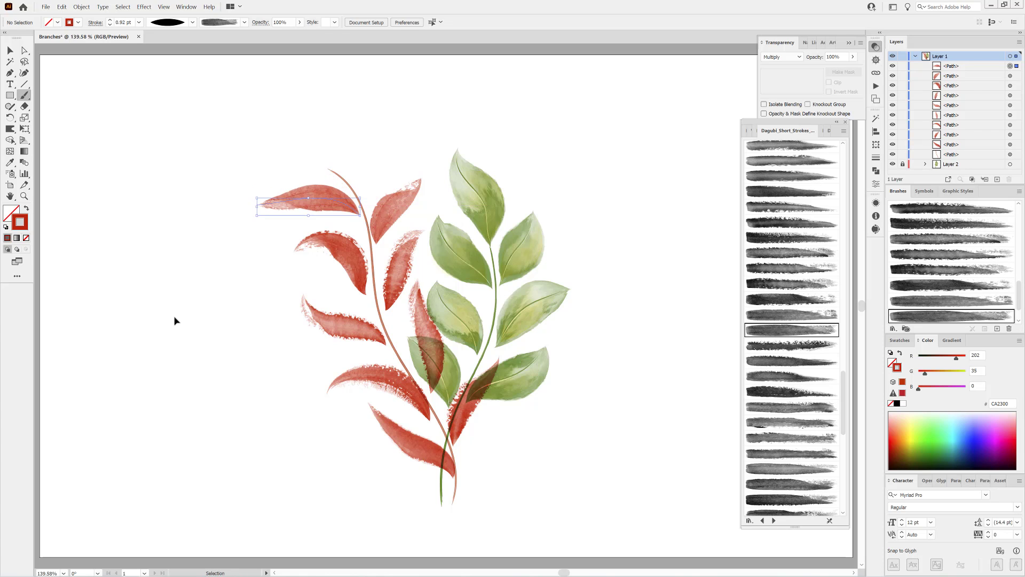
left_click(789, 362)
left_click_drag(366, 182, 380, 122)
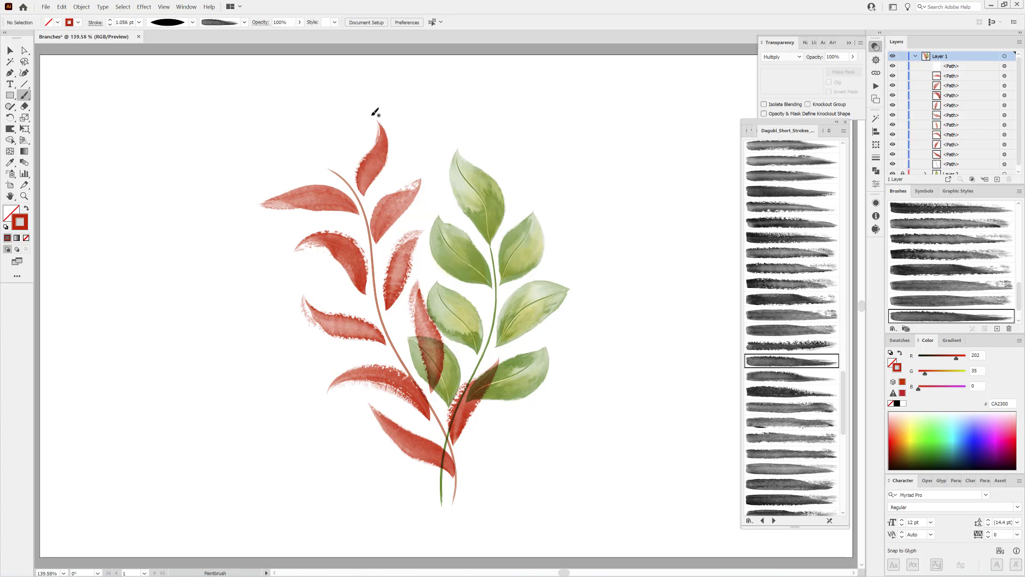
scroll(796, 417, "down", 2)
left_click(782, 472)
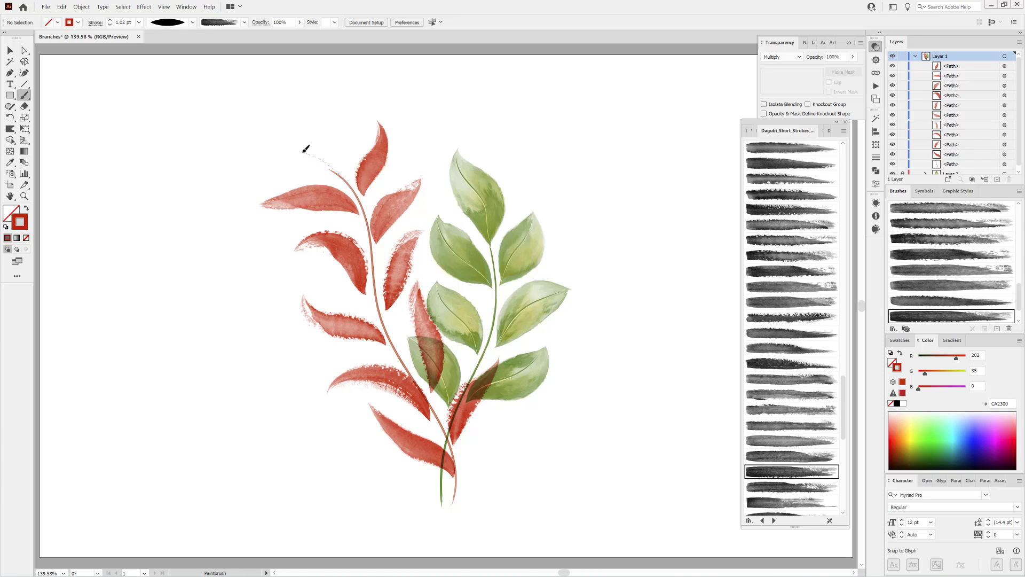
left_click_drag(303, 152, 269, 112)
- Nudge the three upper leaves on the red stem's inner side slightly down and away from the stem
left_click_drag(366, 185, 369, 191)
left_click_drag(396, 297, 400, 311)
left_click_drag(389, 222, 391, 230)
left_click(401, 346, "ctrl")
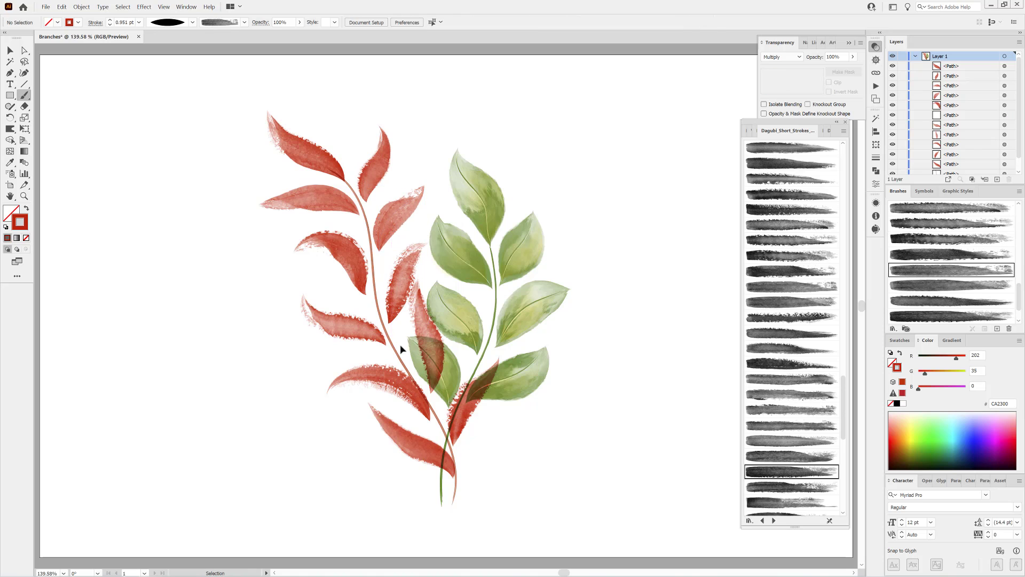
- Paint a thin stalk under the red branch's lowest inner leaf with a smooth stroke brush, applying a tapered width profile and Darken blending
scroll(959, 251, "up", 3)
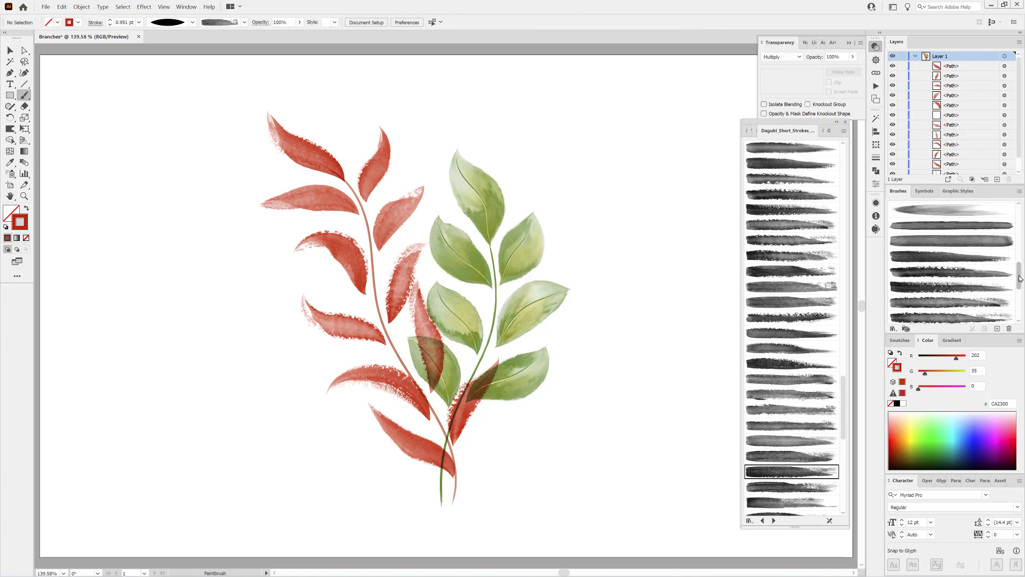
left_click(960, 226)
scroll(458, 462, "up", 5)
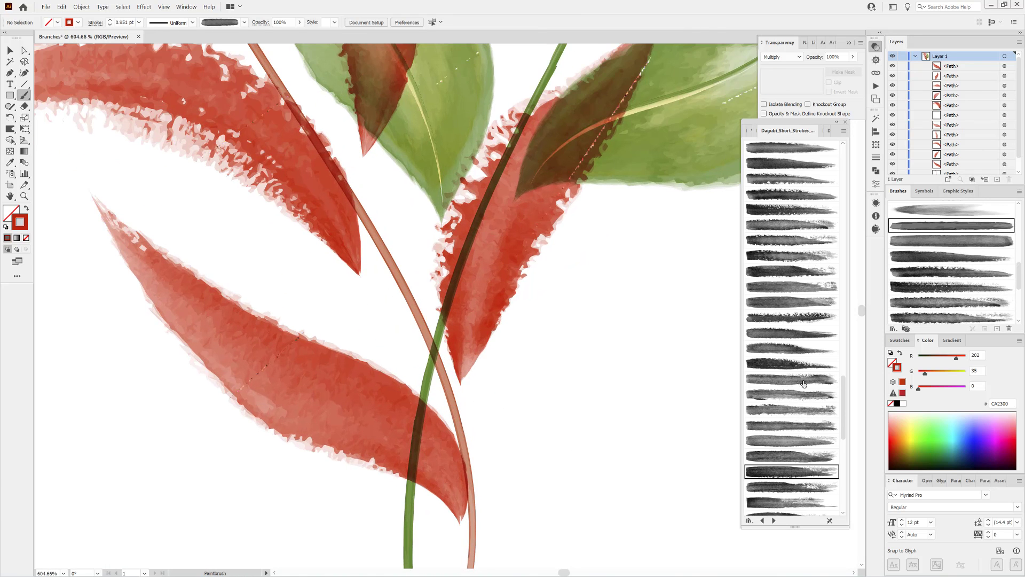
left_click_drag(461, 340, 461, 340)
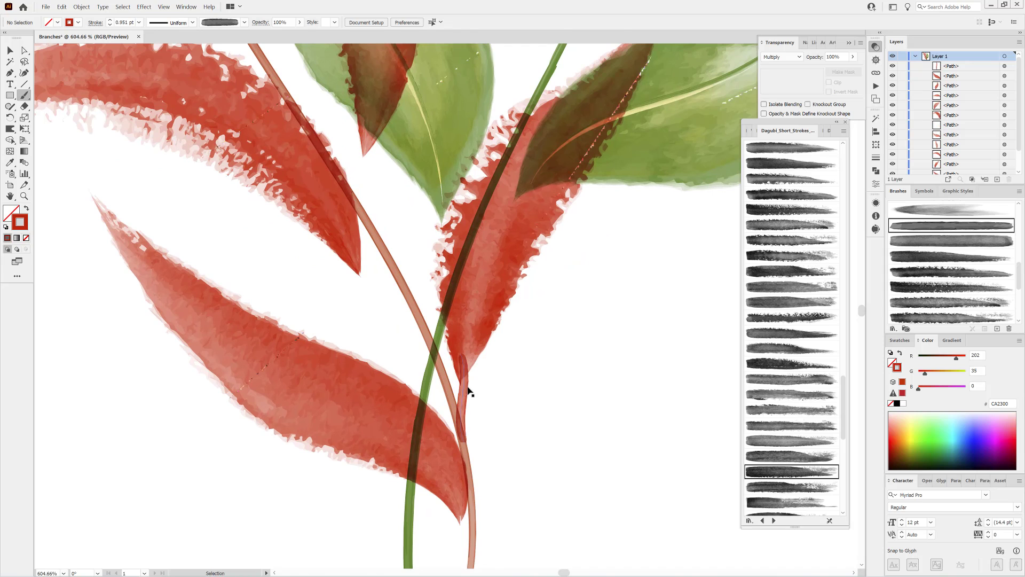
left_click(192, 23)
left_click(163, 98)
left_click(781, 57)
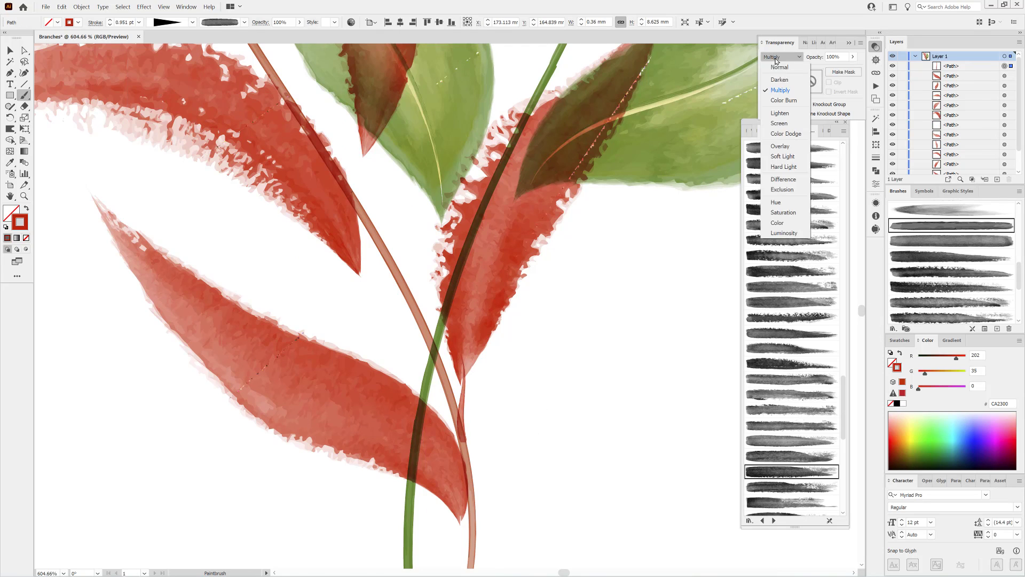
left_click(784, 80)
key("ctrl+shift+a")
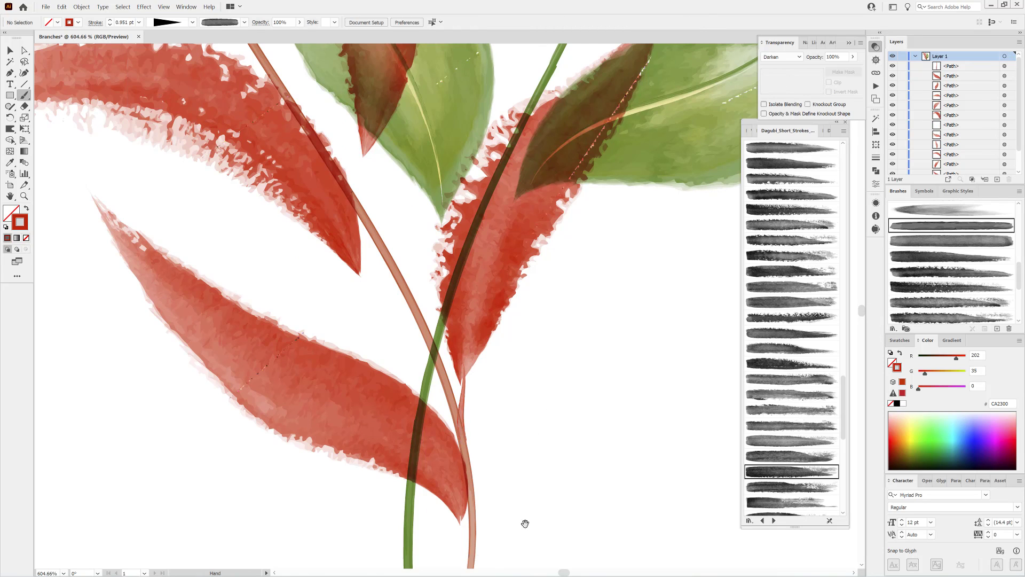
- Paint tapered stalks joining the red branch's lowest outer leaf and second pair of leaves to the stem
scroll(522, 522, "down", 5)
left_click_drag(489, 410, 487, 391)
left_click_drag(520, 242, 559, 515)
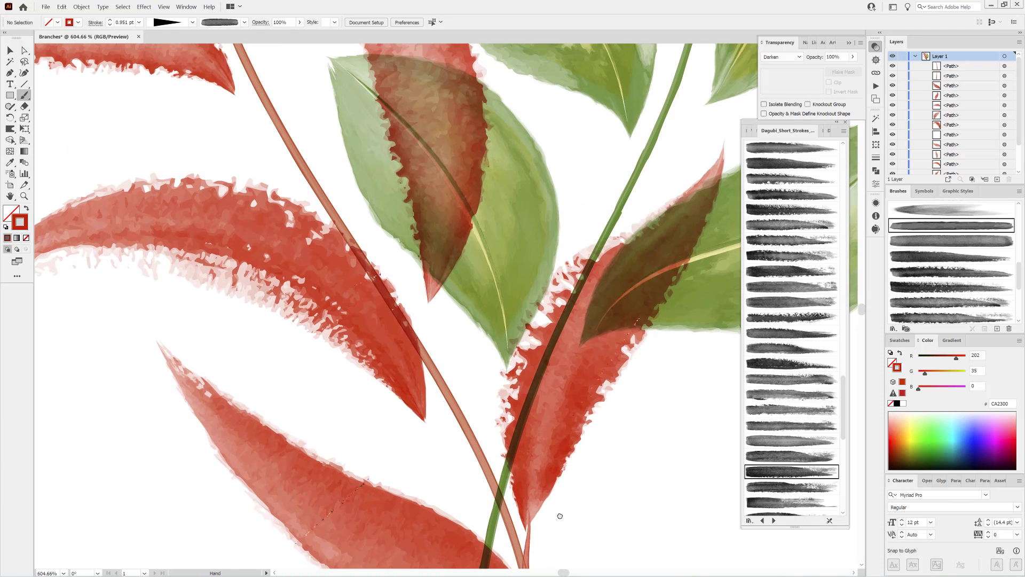
mouse_move(436, 380)
left_mouse_down()
mouse_move(425, 337)
mouse_move(439, 287)
left_mouse_up()
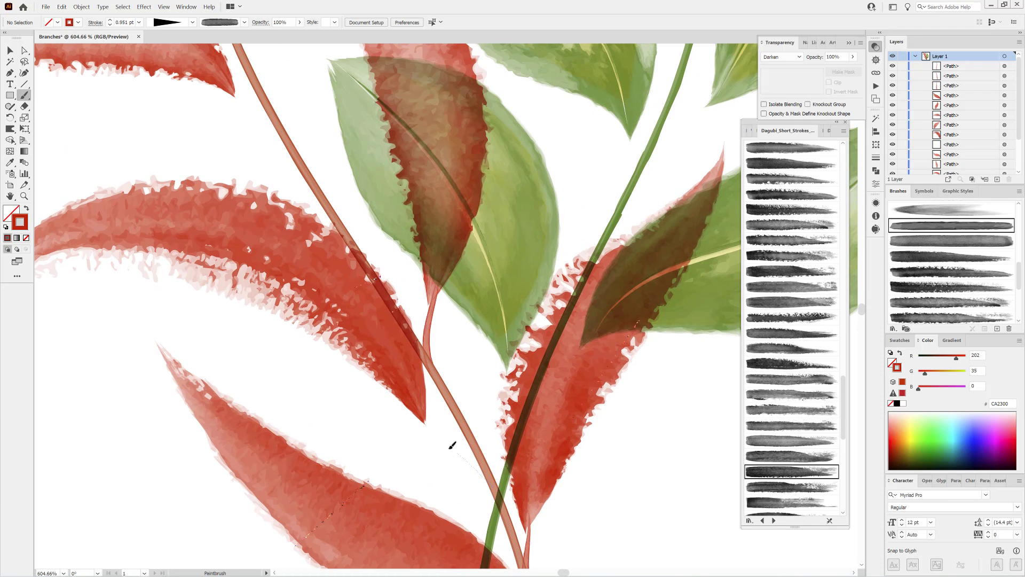
left_click_drag(450, 448, 426, 421)
- Paint tapered stalks joining the third and fourth pairs of red leaves to the stem
left_click_drag(417, 277, 539, 485)
scroll(528, 454, "down", 1)
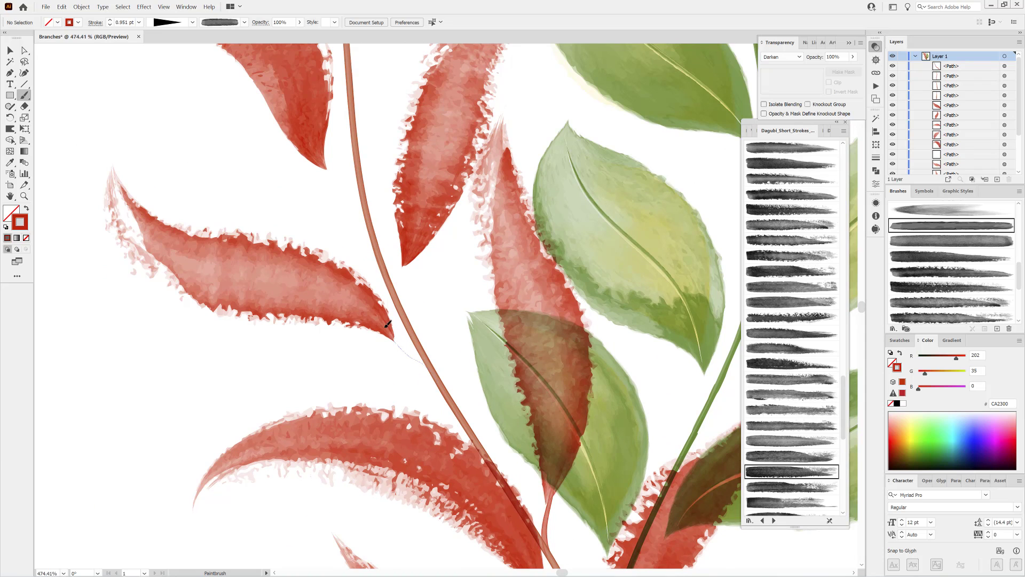
left_click_drag(388, 325, 394, 339)
left_click_drag(407, 261, 405, 264)
left_click_drag(349, 234, 515, 492)
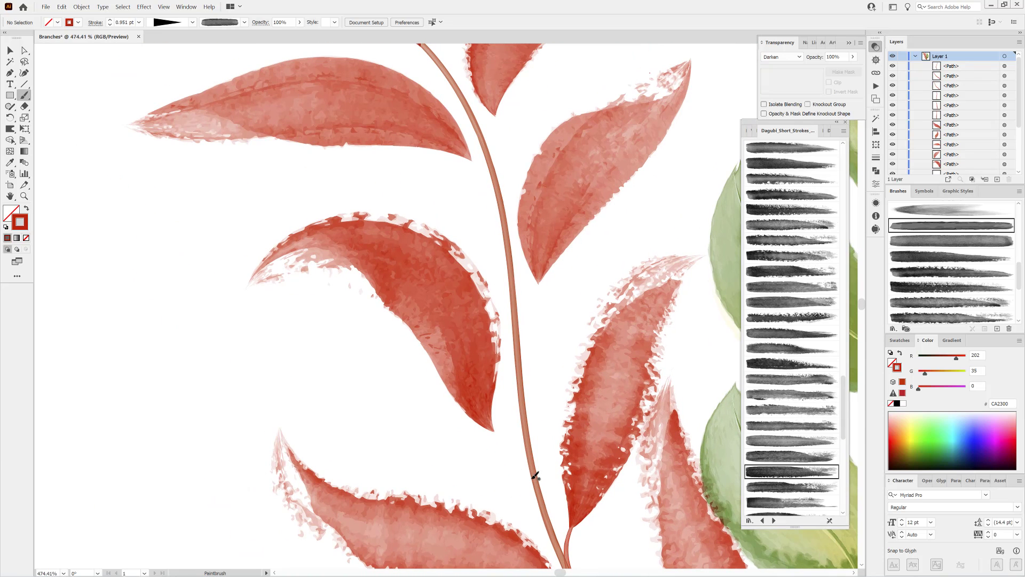
left_click_drag(502, 430, 492, 429)
left_click_drag(541, 267, 541, 267)
- Paint tapered stalks joining the uppermost pair of red leaves to the stem
left_click_drag(505, 218, 568, 435)
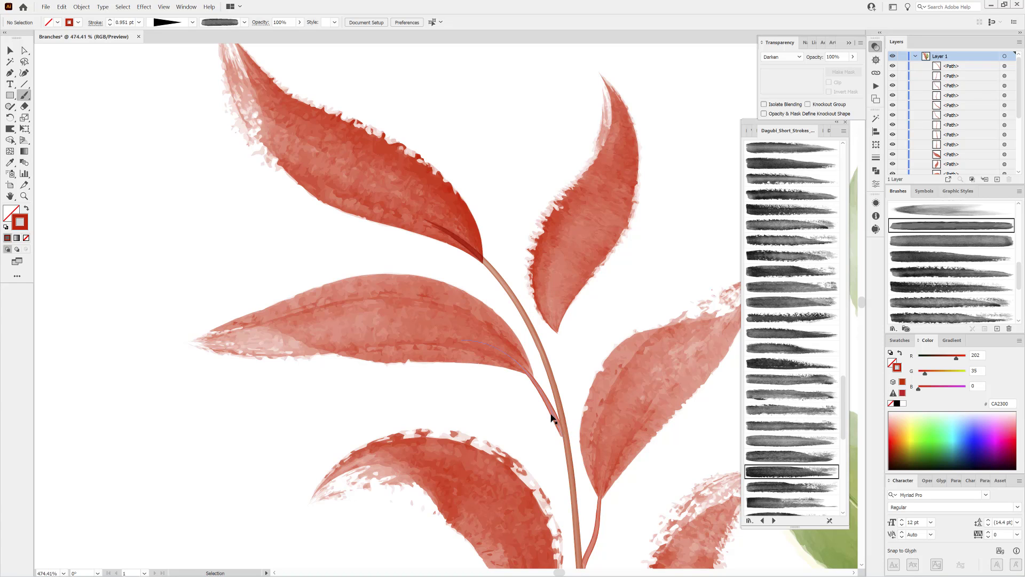
left_click_drag(562, 356, 561, 256)
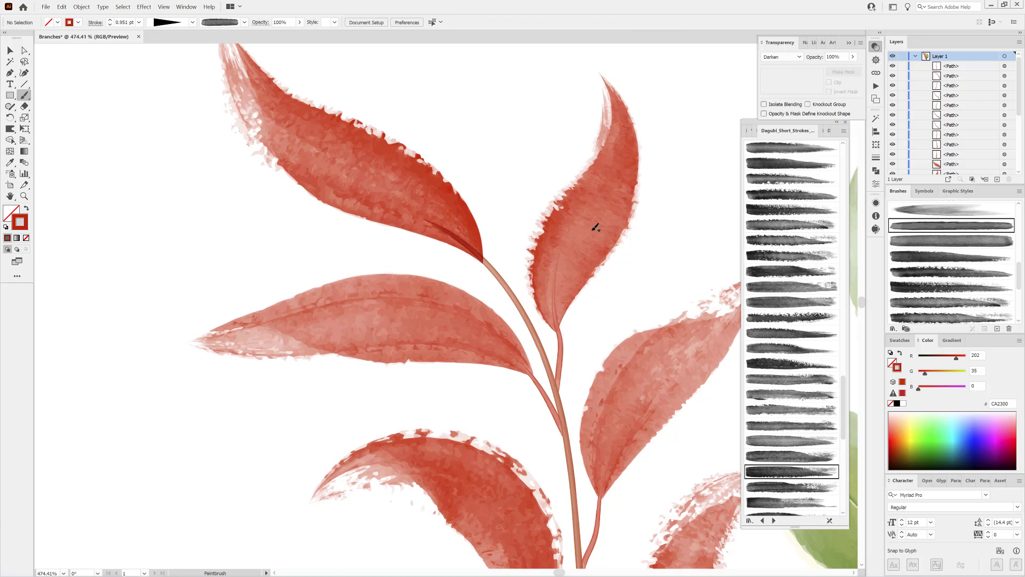
left_click_drag(679, 394, 440, 219)
left_click_drag(572, 361, 590, 355)
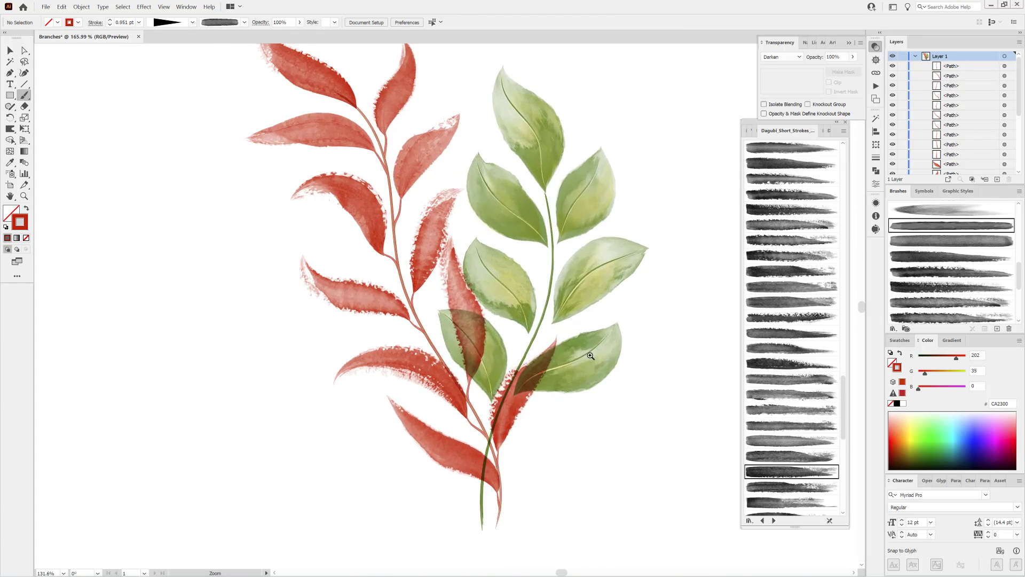
- Collect all the red branch's paths into a new layer, lock it, and unlock Layer 2
left_click(968, 67)
left_click_drag(1019, 88, 1020, 144)
left_click(976, 156, "shift")
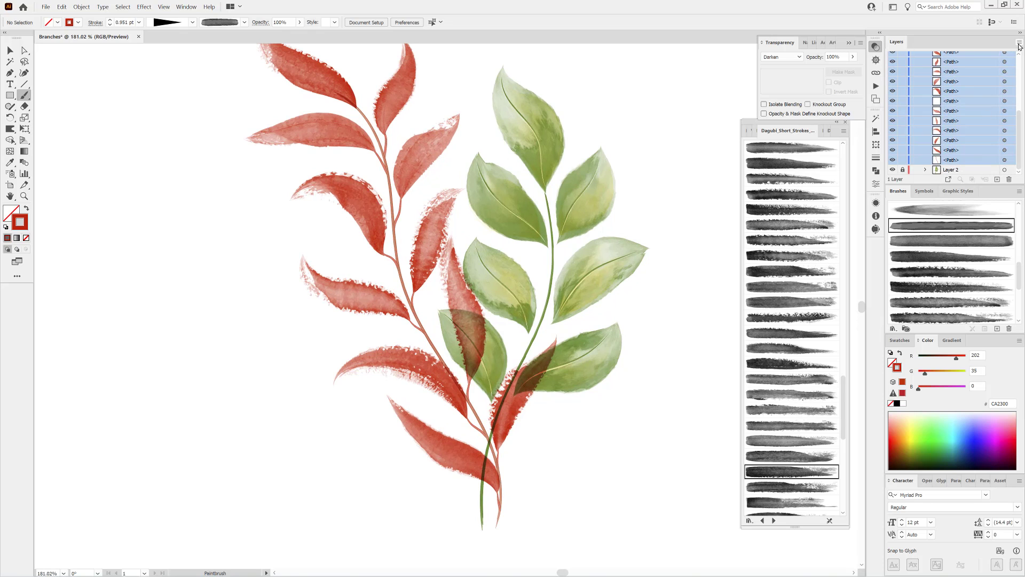
left_click(1019, 42)
left_click(957, 153)
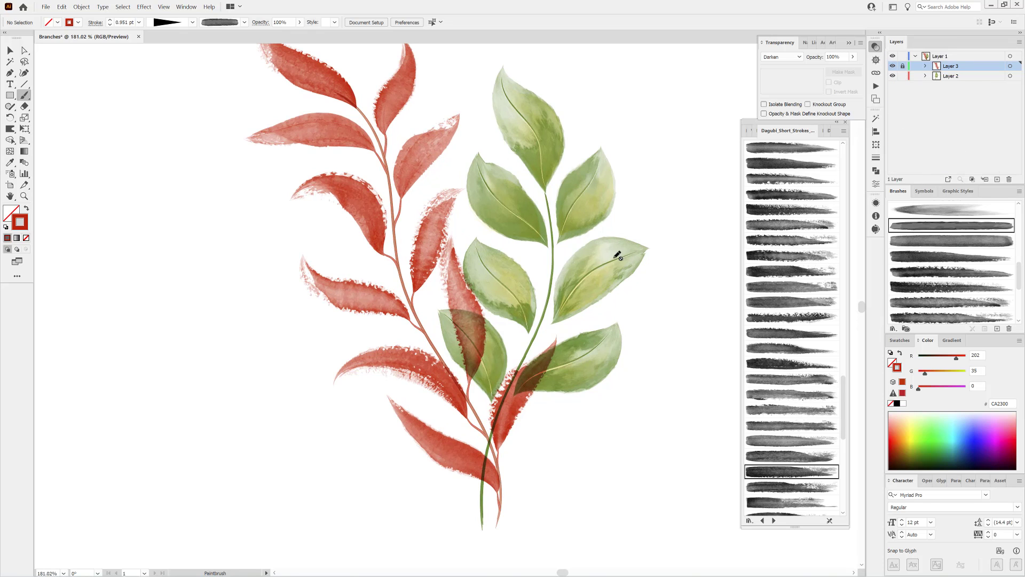
- Pick up the green stem's stroke style, set blending to Darken, and paint stalks joining the lowest pair of green leaves to the stem
left_click(553, 274, "ctrl")
left_click(662, 459, "ctrl")
left_click_drag(515, 412, 635, 403)
left_click(787, 57)
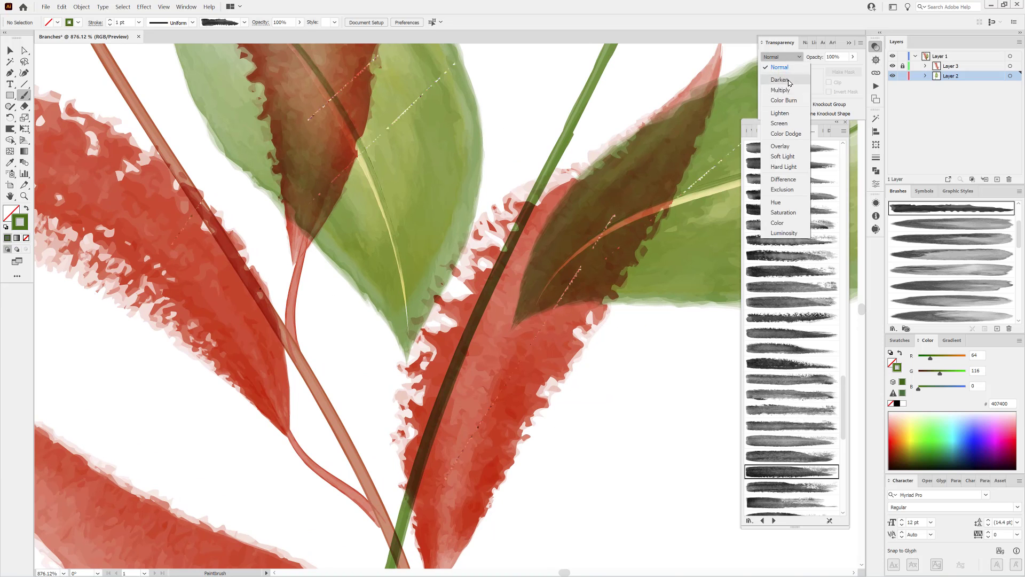
left_click(780, 79)
scroll(519, 321, "down", 2)
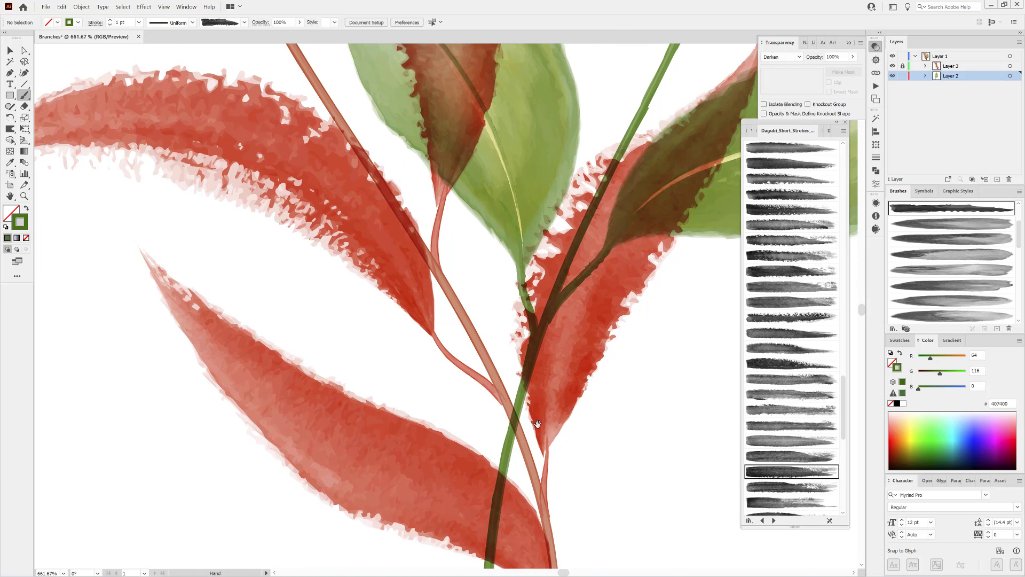
- Paint stalks joining the middle pair of green leaves to the stem
left_click_drag(676, 50, 414, 464)
left_click_drag(464, 408, 505, 381)
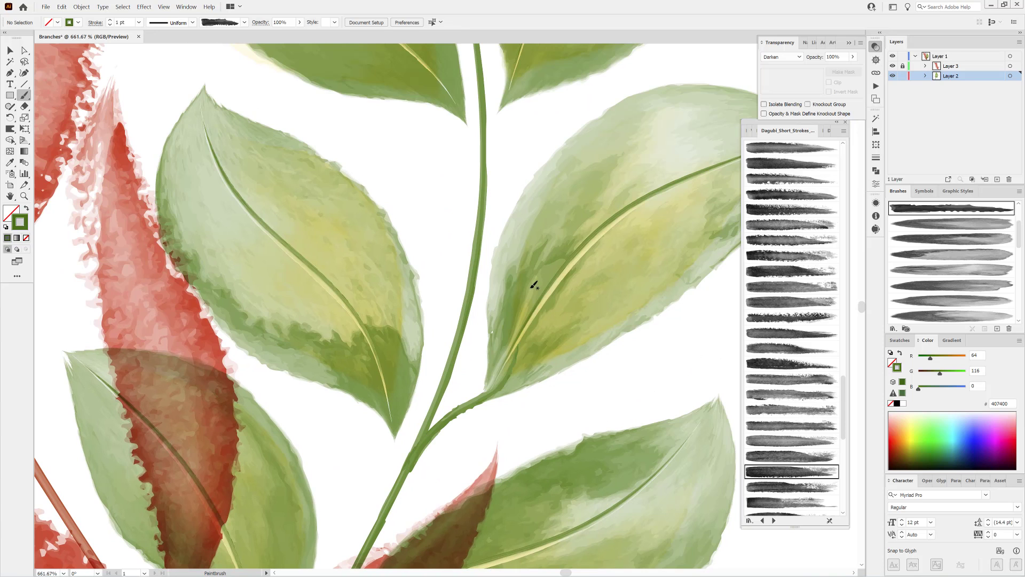
left_click_drag(396, 434, 392, 400)
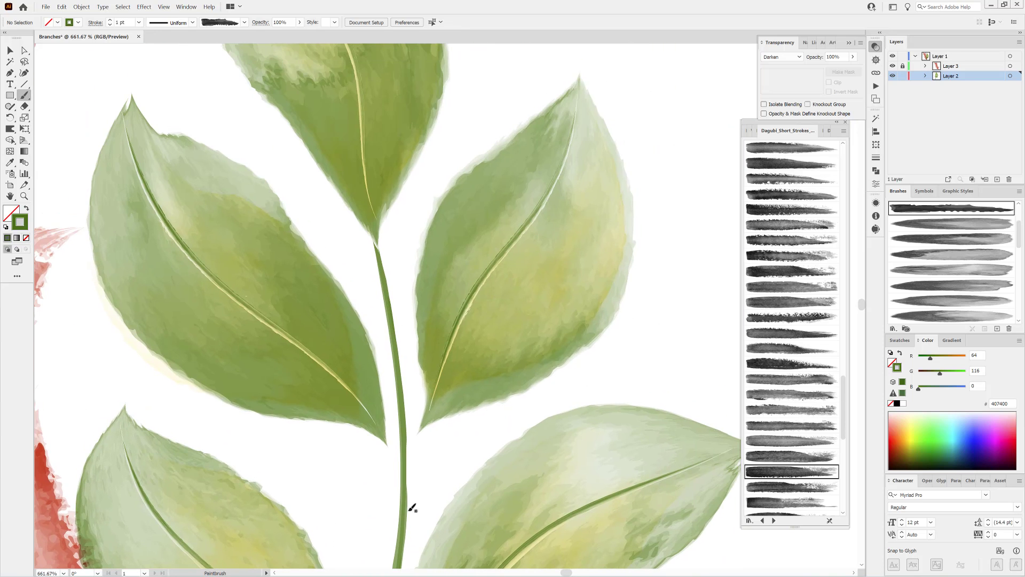
- Paint stalks joining the upper pair of green leaves to the stem, reducing the stroke weight to 0.75 pt
left_click_drag(417, 447, 447, 324)
left_click(415, 472, "ctrl")
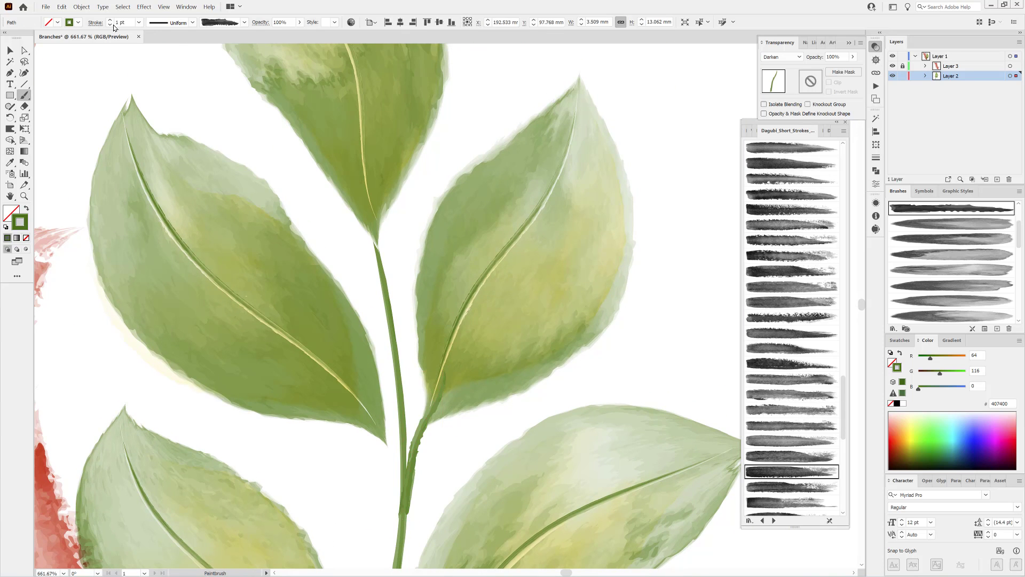
left_click(110, 25)
left_click(714, 246, "ctrl")
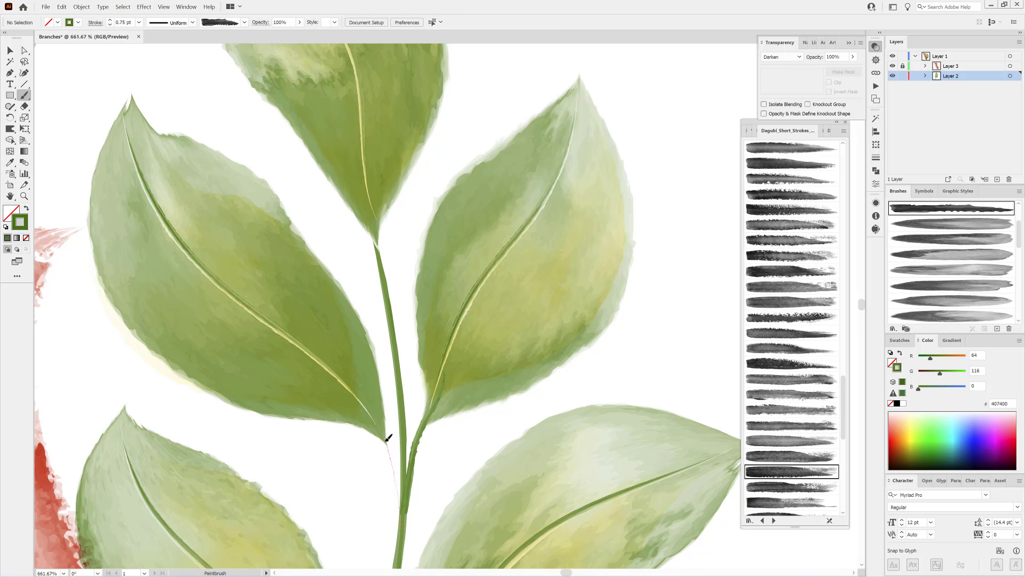
left_click_drag(389, 438, 388, 439)
key("ctrl+0")
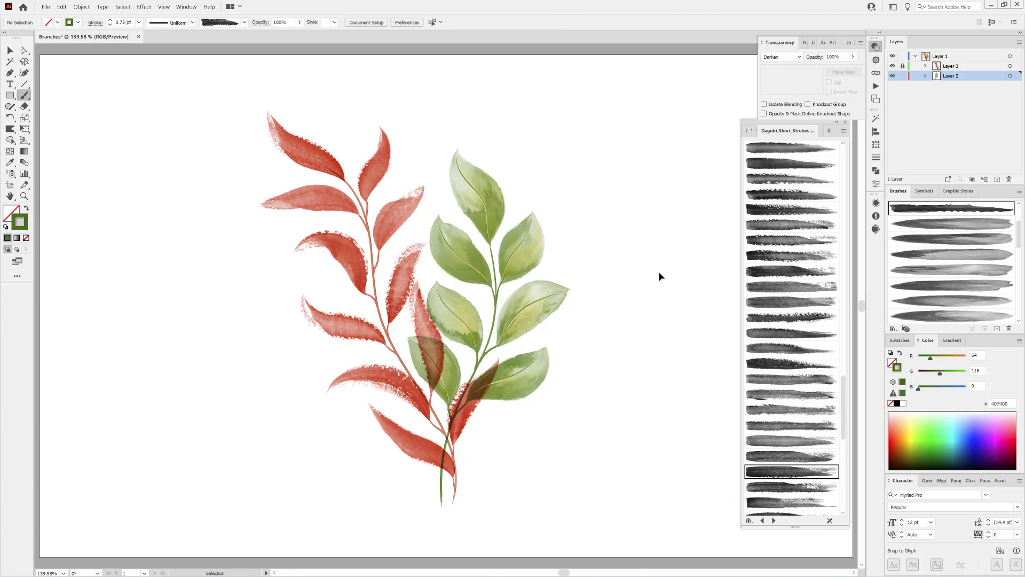
- Paint two curved stems in blue-green 407453 with a VariousFree brush, one arching out from each side of the branches' base
left_click(750, 130)
left_click(780, 477)
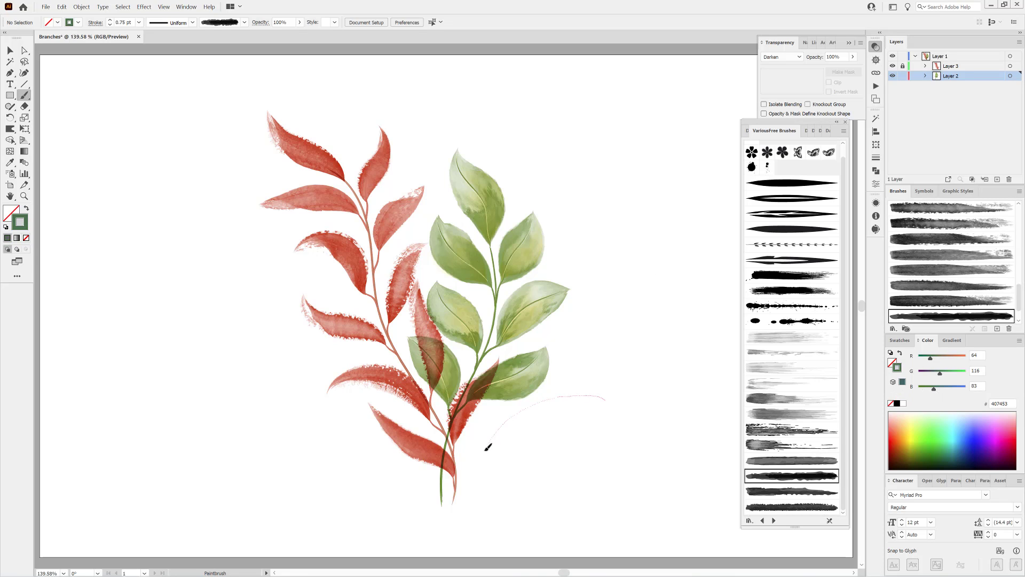
left_click_drag(486, 449, 463, 501)
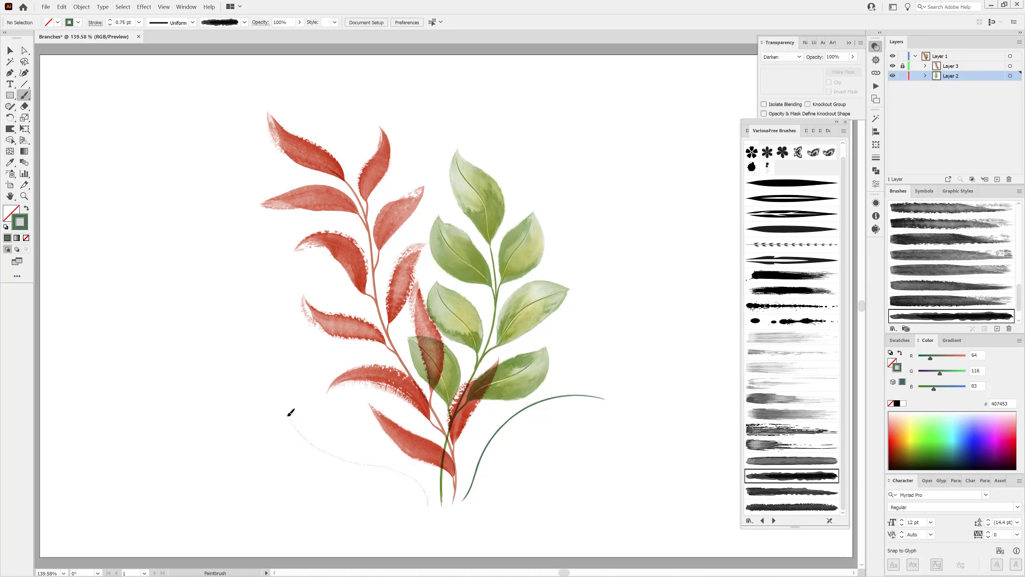
left_click_drag(289, 416, 282, 405)
- Paint the first blue-green leaf below the right-hand curved stem with a short stroke brush, an oval width profile and a larger stroke weight
left_click(813, 132)
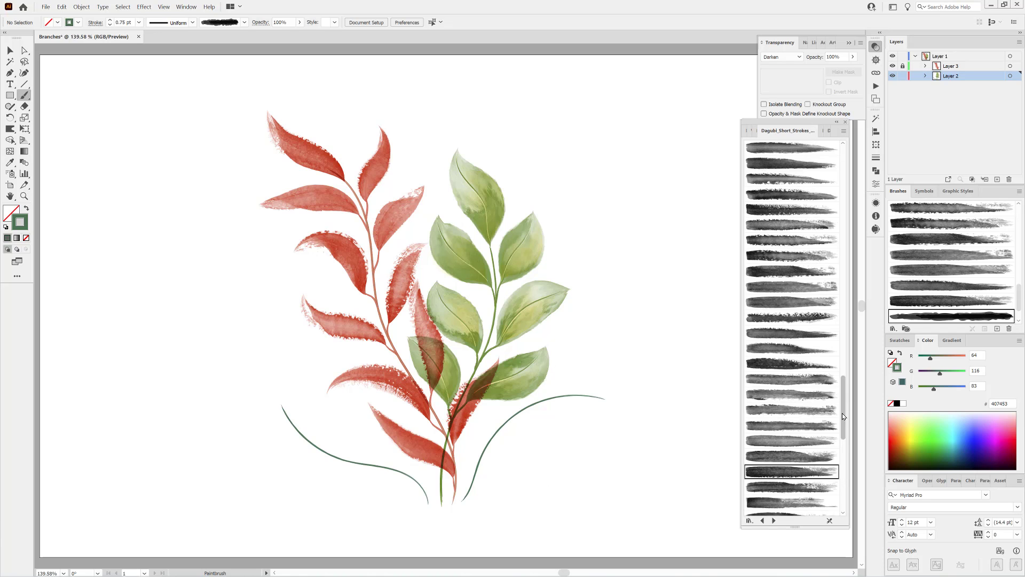
left_click_drag(844, 416, 854, 190)
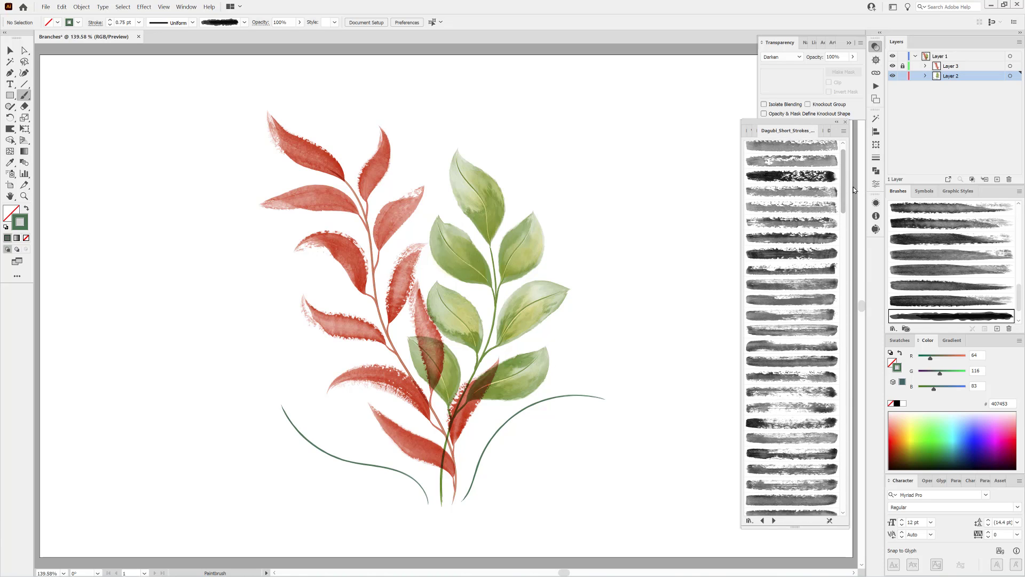
scroll(790, 267, "down", 5)
left_click(789, 296)
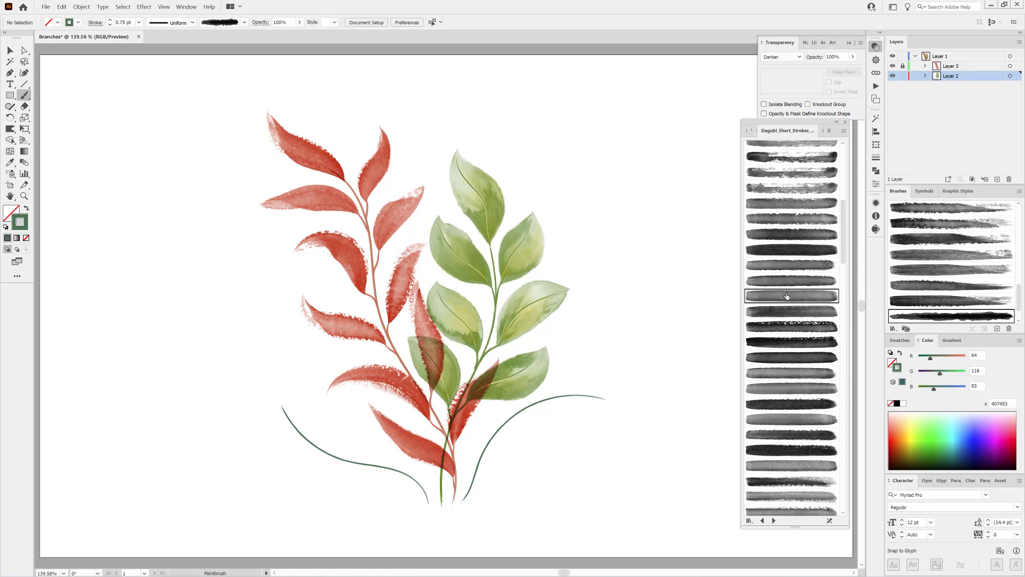
left_click(193, 22)
left_click(168, 47)
left_click_drag(525, 462, 527, 461)
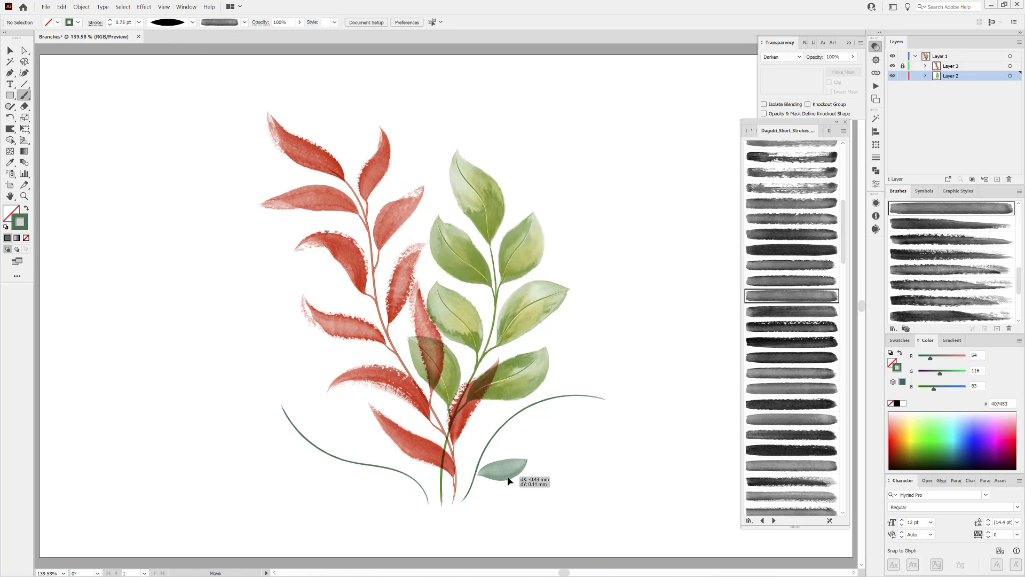
left_click(110, 20)
left_click(110, 20)
left_click(110, 20)
left_click(229, 291, "ctrl")
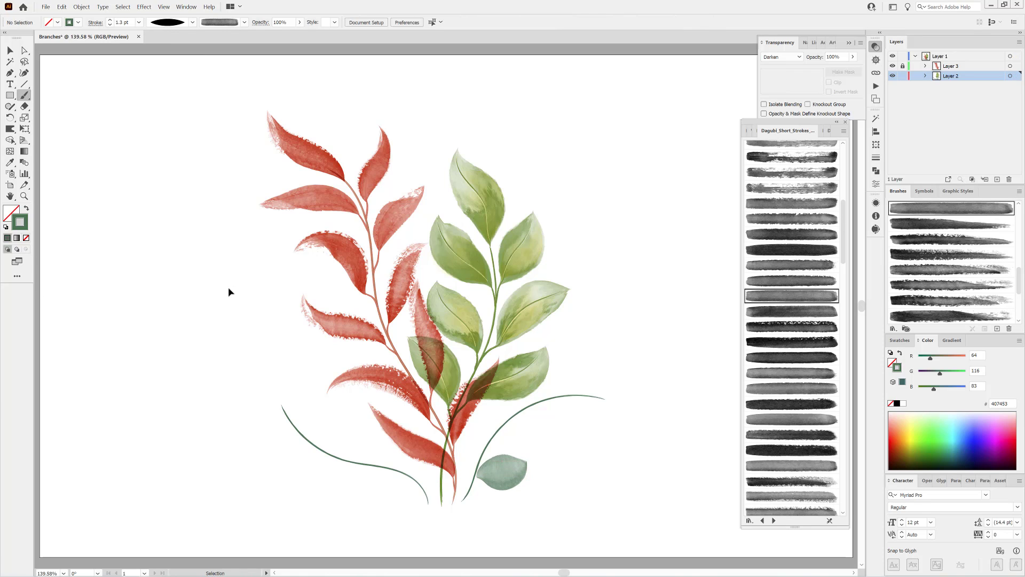
- Paint four more blue-green leaves along both sides of the right-hand curved stem's lower half, switching between short stroke brushes
left_click(769, 311)
left_click_drag(478, 459, 456, 419)
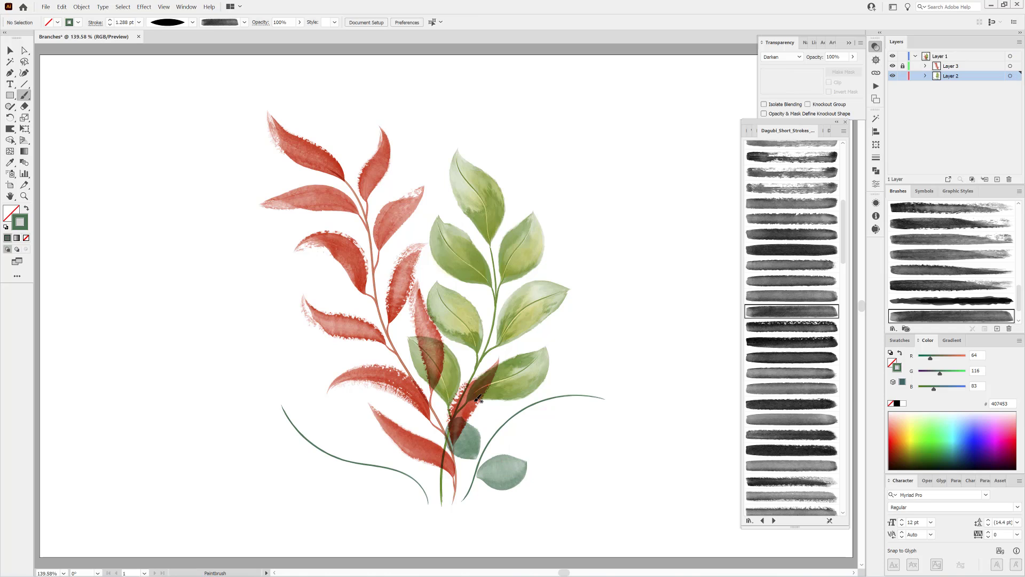
left_click(788, 358)
left_click_drag(529, 438, 562, 440)
left_click(798, 374)
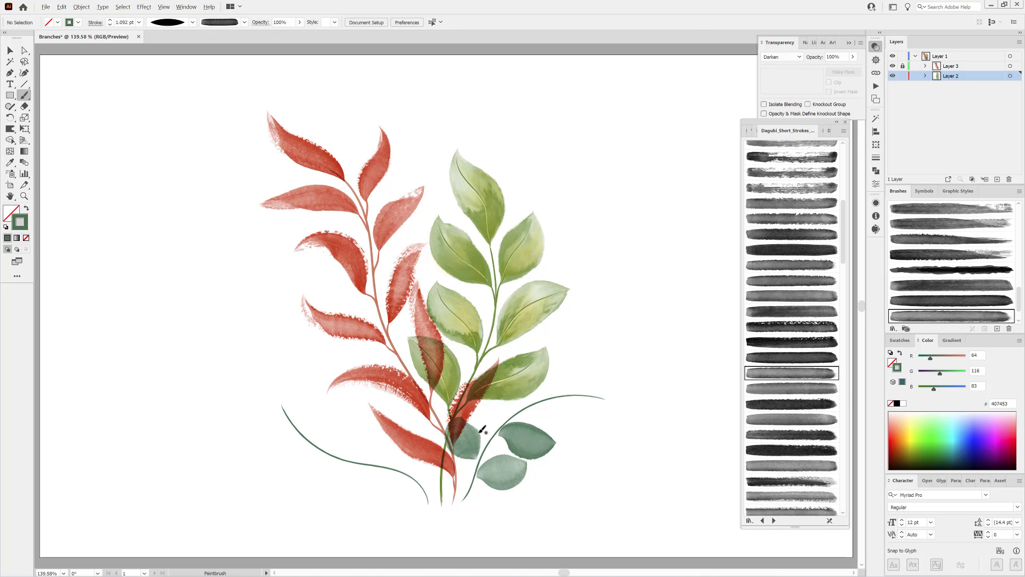
mouse_move(480, 427)
left_mouse_down()
mouse_move(545, 414)
mouse_move(572, 419)
left_mouse_up()
- Paint the next two rounded blue-green leaves above the right-hand curved stem with other short stroke brushes
left_click(790, 389)
left_click(777, 405)
mouse_move(528, 378)
left_mouse_down()
mouse_move(561, 381)
mouse_move(565, 353)
left_mouse_up()
left_click(798, 420)
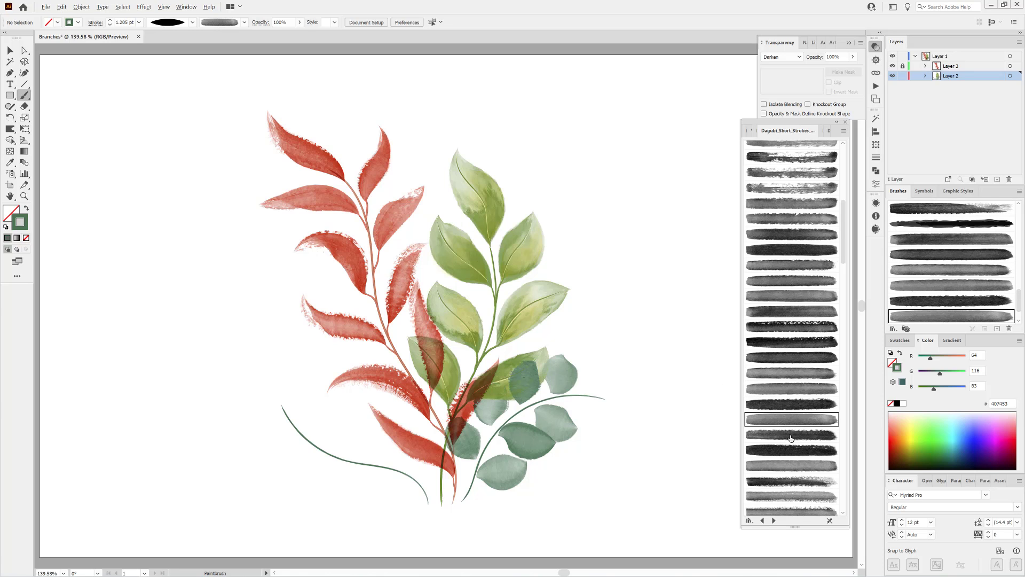
- Paint the last three rounded leaves around the tip of the right-hand curved stem, using a different short stroke brush for each
left_click(792, 435)
left_click_drag(584, 389, 604, 370)
left_click(782, 451)
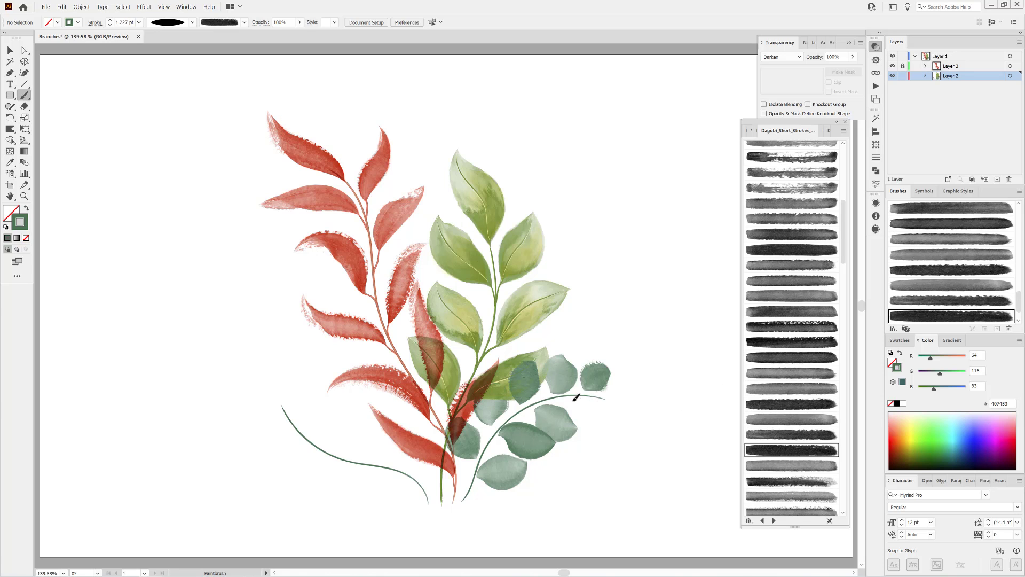
left_click_drag(575, 421, 590, 410)
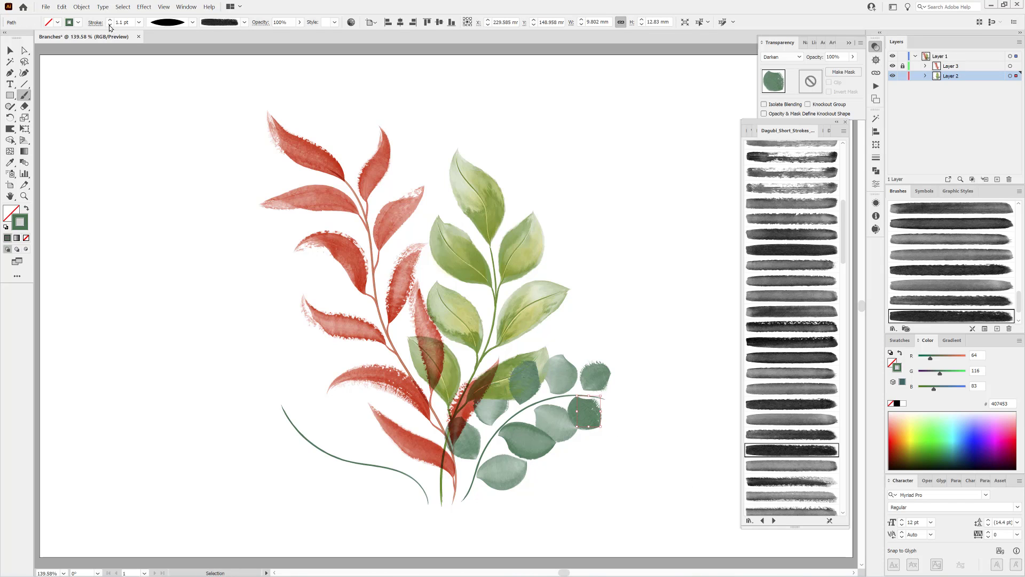
key("ctrl+shift+a")
left_click(781, 465)
left_click_drag(637, 403, 636, 404)
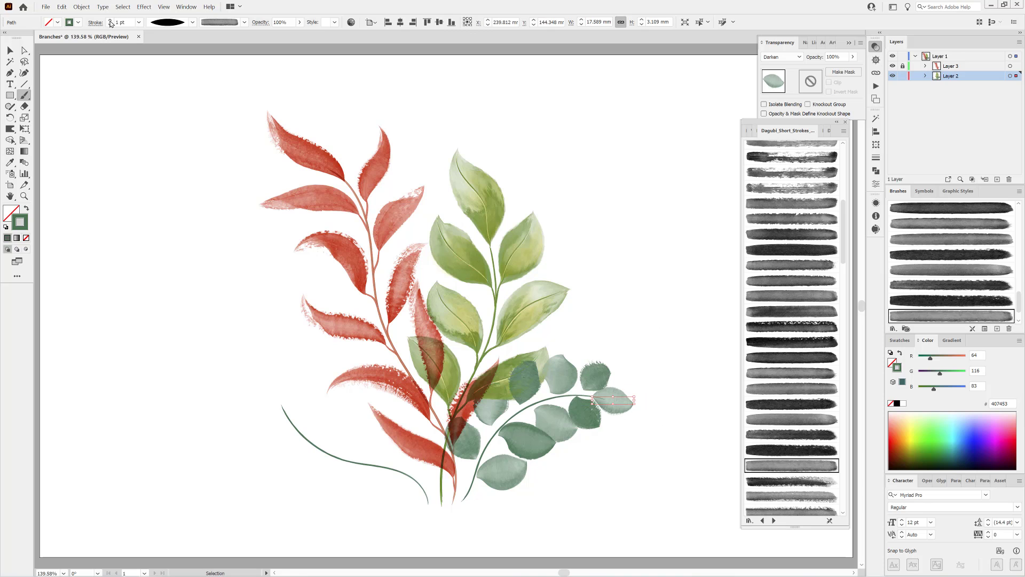
key("ctrl+shift+a")
- Paint five leaves along the lower half of the left-hand curved stem in green 4F8F61 with dry, textured short stroke brushes at about 0.7 pt
scroll(843, 226, "up", 10)
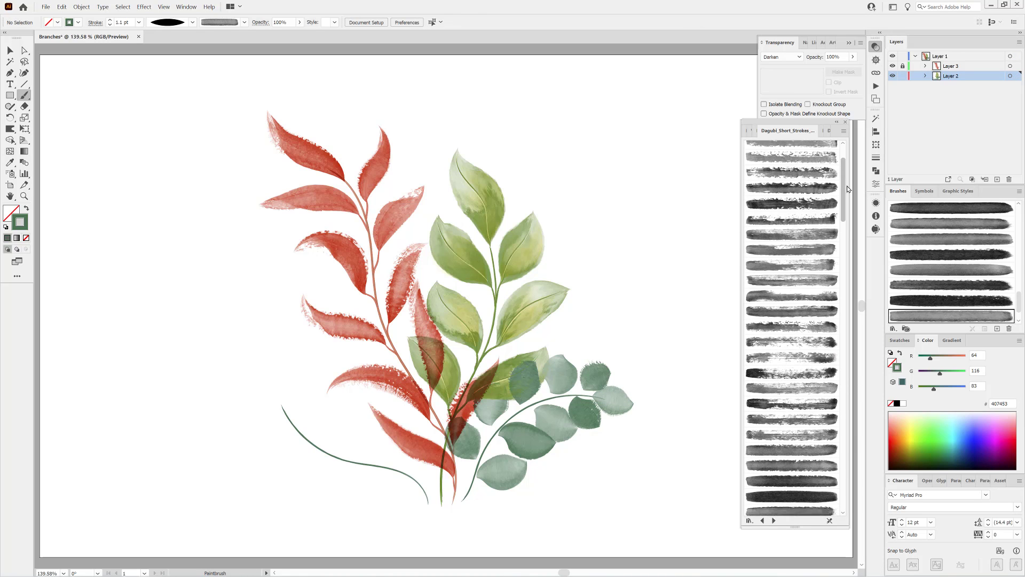
left_click(791, 333)
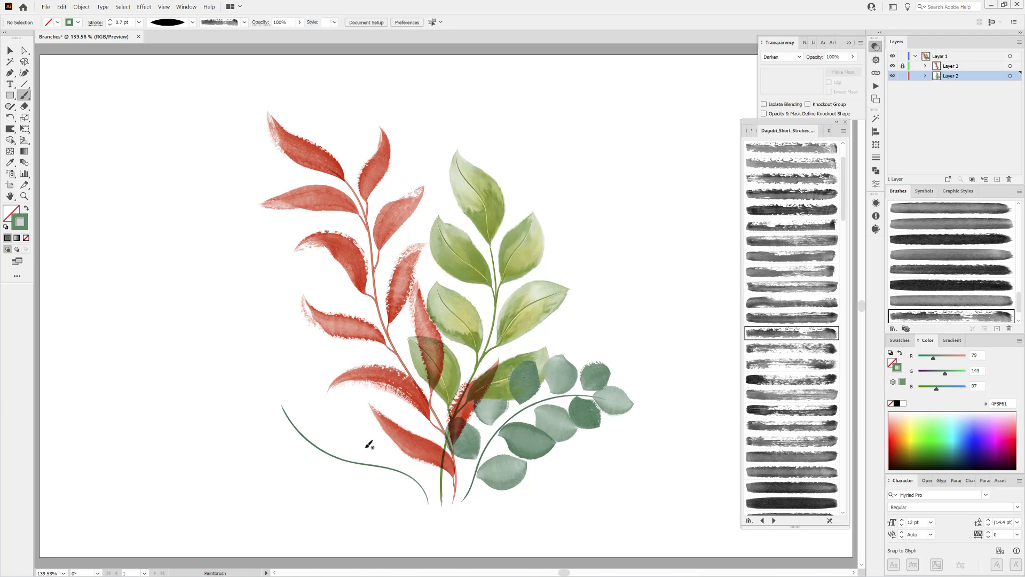
mouse_move(412, 488)
left_mouse_down()
mouse_move(377, 489)
mouse_move(405, 500)
mouse_move(408, 449)
mouse_move(381, 455)
mouse_move(373, 418)
left_mouse_up()
key("ctrl+shift+a")
left_click(792, 364)
left_click(784, 380)
left_click_drag(376, 469, 316, 484)
left_click(777, 396)
left_click_drag(339, 404, 338, 405)
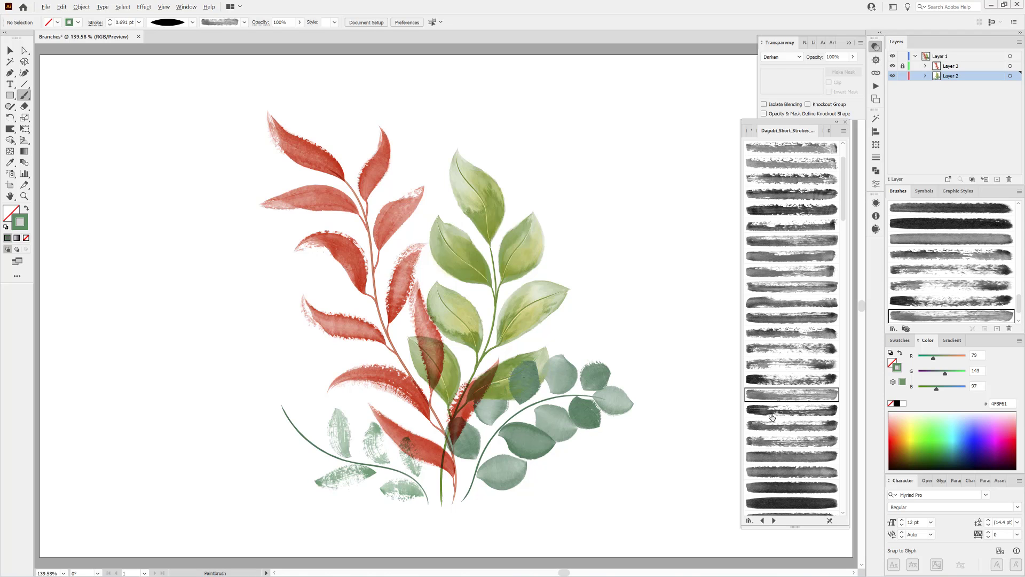
- Paint four more leaves along the upper half and tip of the left-hand curved stem, switching between textured short stroke brushes
left_click(773, 416)
mouse_move(326, 457)
left_mouse_down()
mouse_move(287, 459)
mouse_move(307, 421)
mouse_move(315, 381)
left_mouse_up()
left_click(789, 427)
left_click(780, 441)
left_click_drag(249, 415, 268, 348)
scroll(807, 225, "up", 2)
left_click(792, 160)
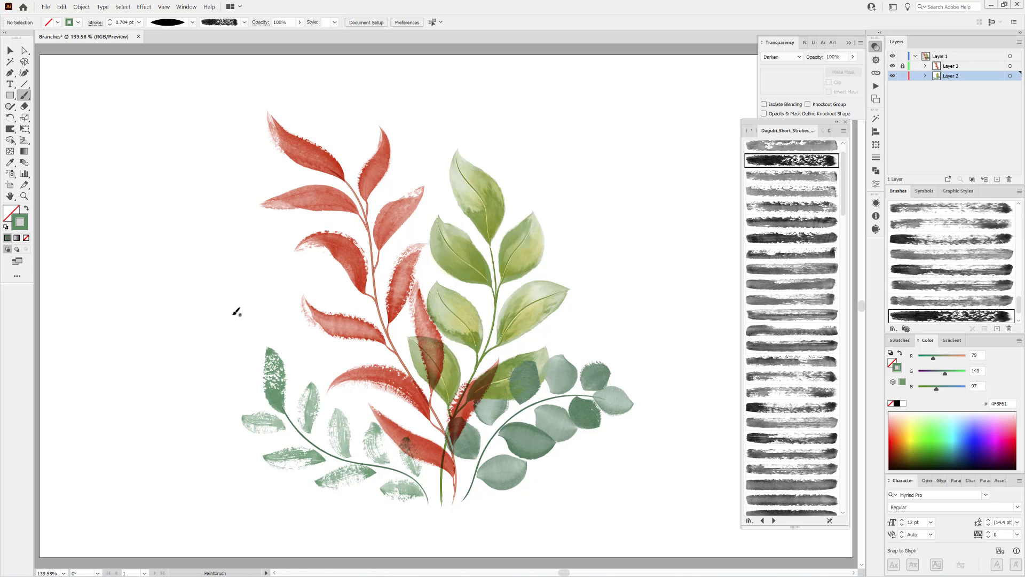
- Paint a stalk from the left-hand stem to its lowest leaf with the stem's brush, an oval width profile and the lighter green 7EAC8B
left_click(330, 456, "ctrl")
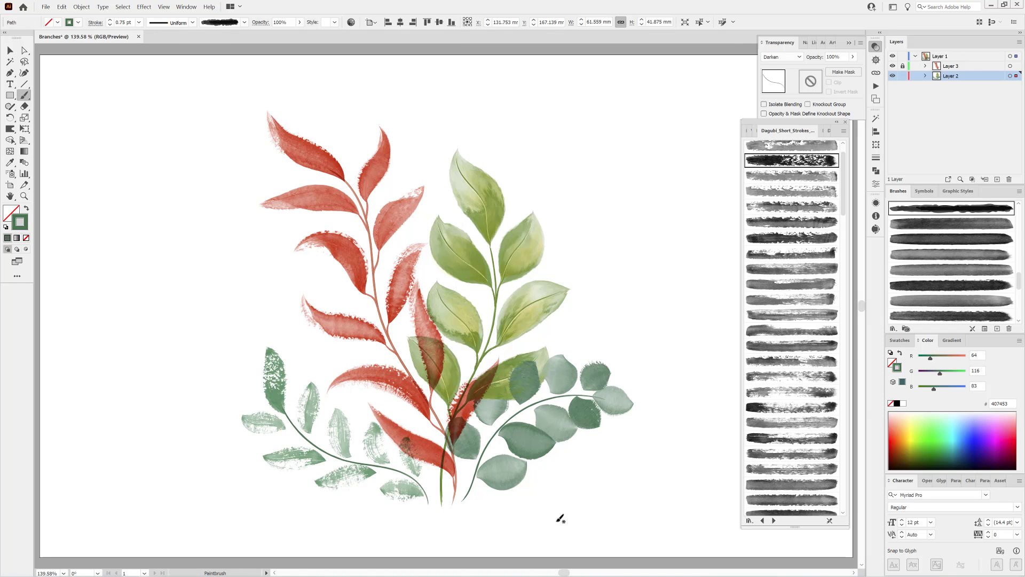
left_click_drag(419, 513, 521, 451)
left_click(521, 452, "ctrl")
left_click_drag(548, 376, 490, 351)
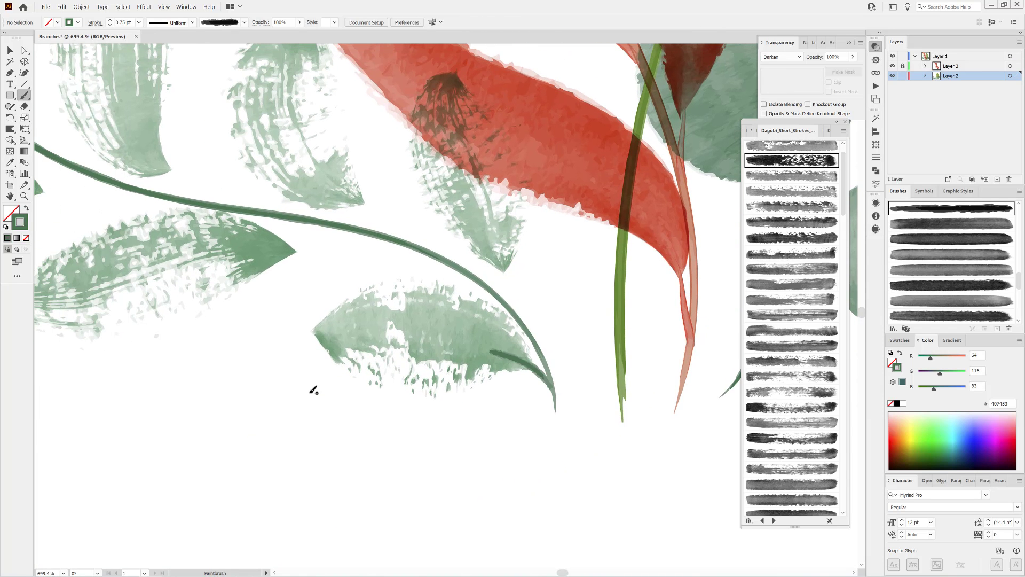
left_click(192, 22)
left_click(170, 53)
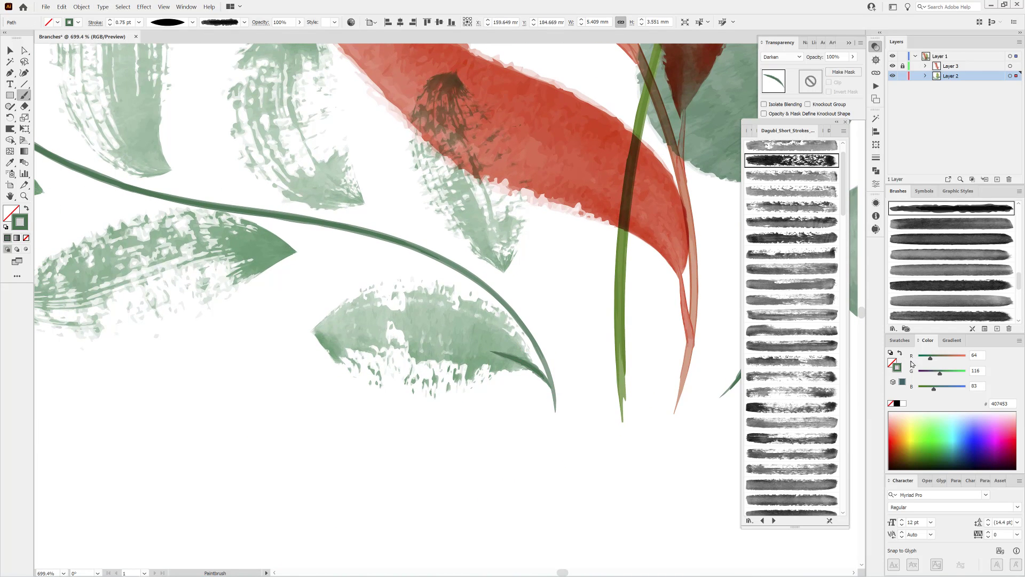
left_click_drag(940, 373, 949, 373)
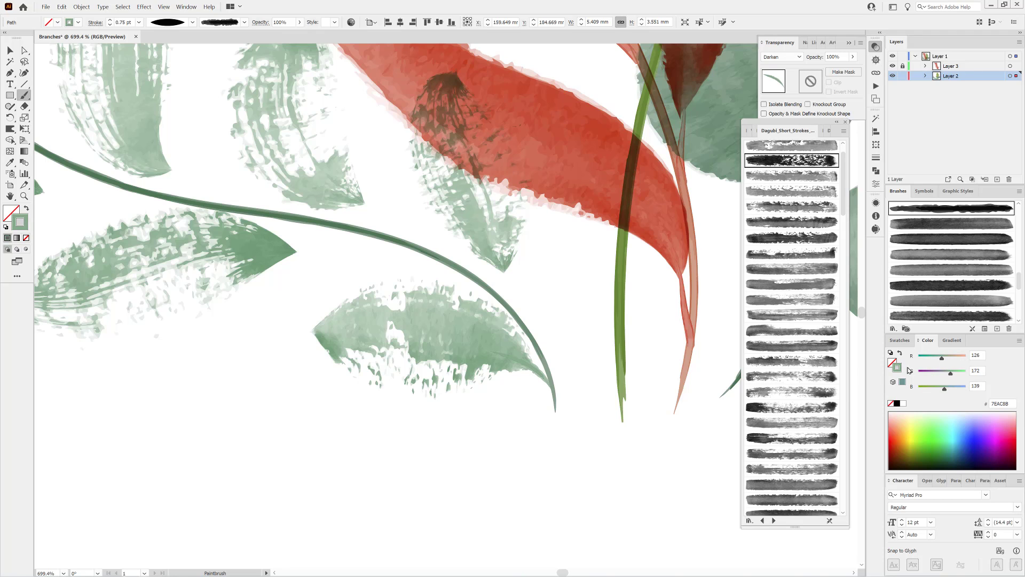
left_click(536, 467, "ctrl")
- Paint light green stalks connecting the remaining leaves to the left-hand curved stem
left_click_drag(521, 318, 489, 238)
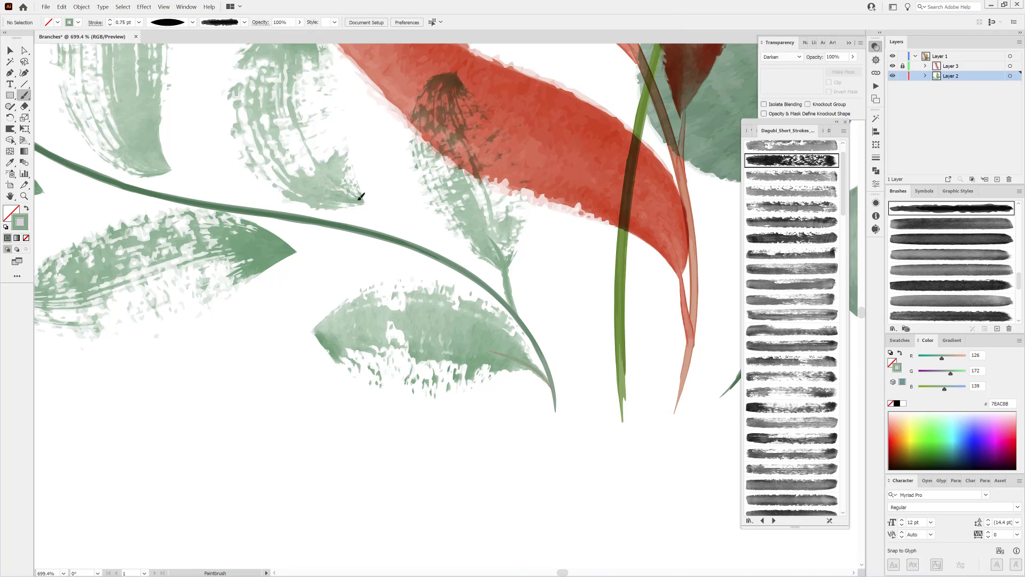
mouse_move(360, 197)
left_mouse_down()
mouse_move(398, 235)
mouse_move(332, 237)
left_mouse_up()
scroll(311, 251, "up", 3)
scroll(311, 251, "left", 5)
left_click_drag(241, 274, 230, 275)
left_click_drag(276, 243, 592, 419)
left_click_drag(527, 391, 527, 391)
left_click_drag(348, 289, 438, 317)
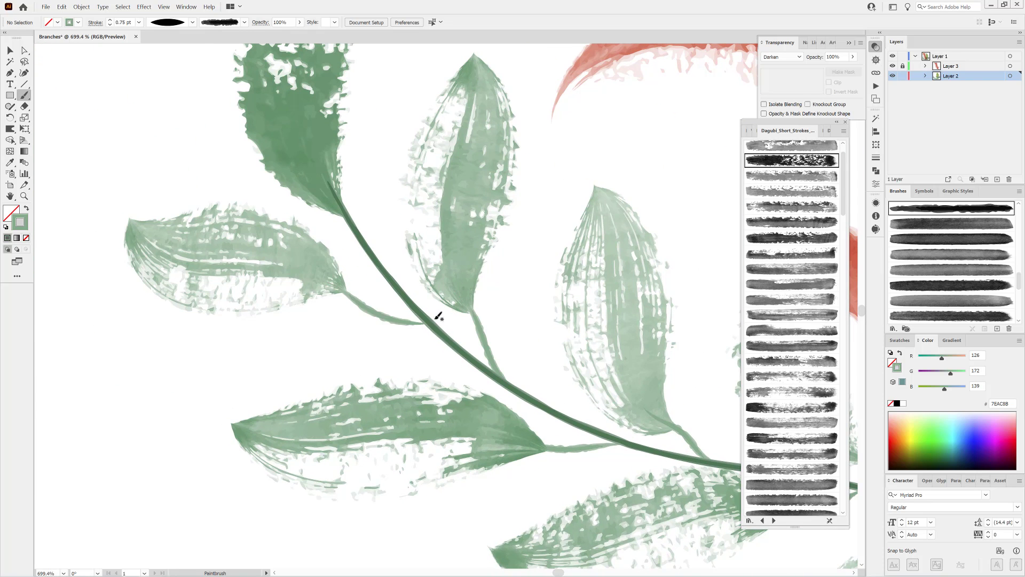
left_click_drag(611, 315, 550, 318)
left_click_drag(603, 318, 464, 272)
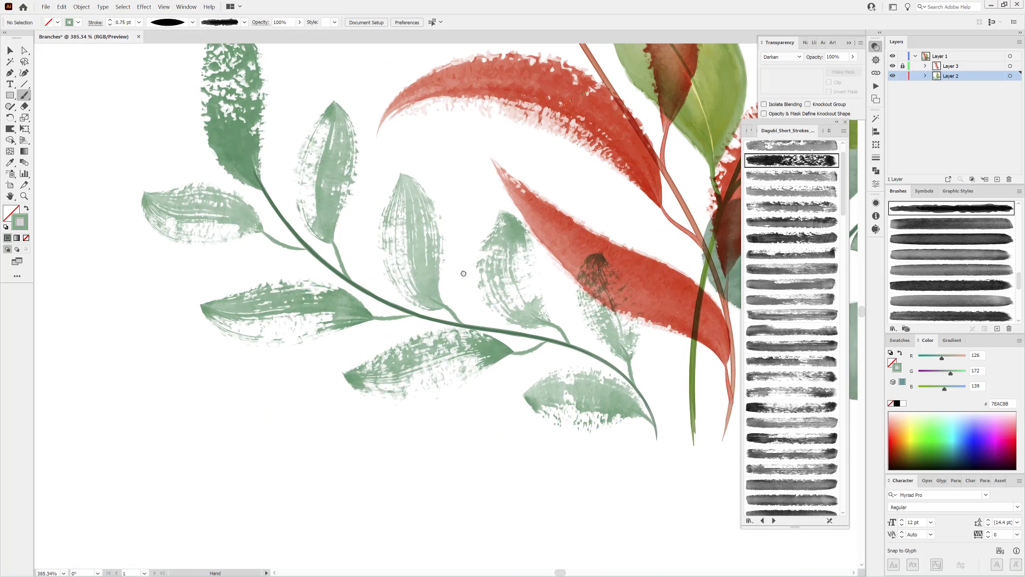
left_click_drag(594, 289, 563, 356)
key("ctrl+0")
- Hide Layer 3, cut the left-hand branch out of Layer 2 and paste it in the same place directly in Layer 1
left_click(926, 75)
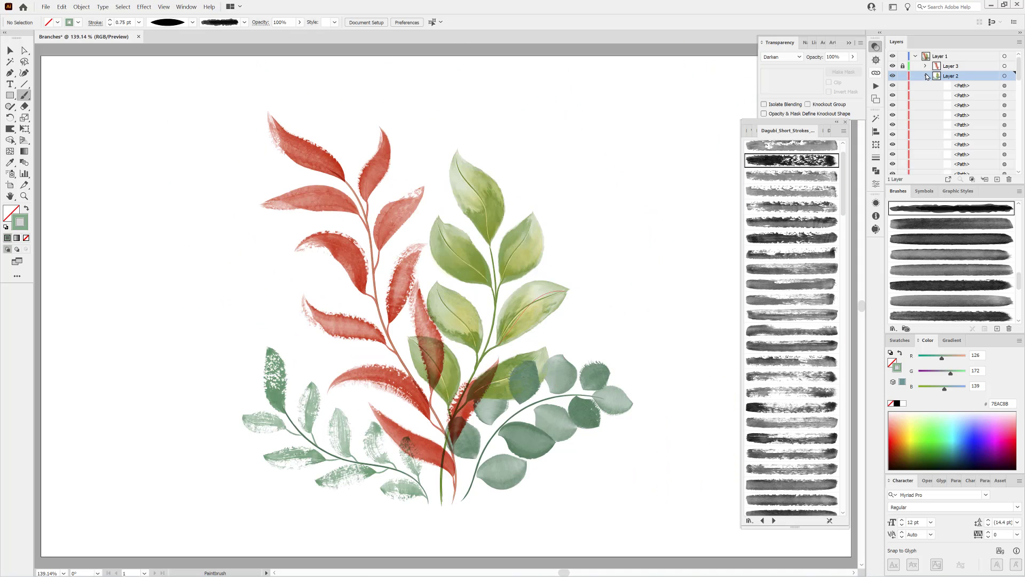
left_click(893, 66)
key("v")
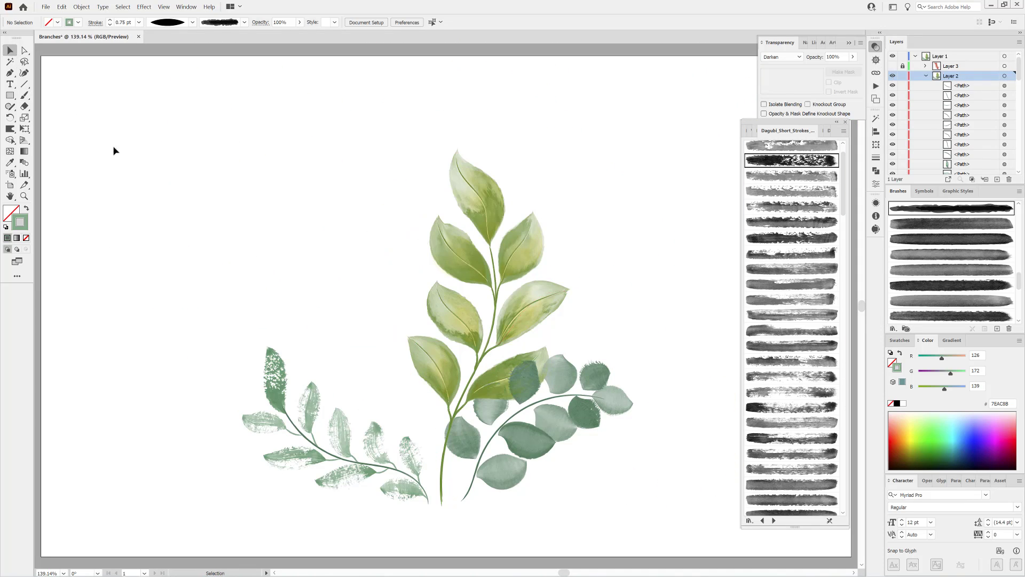
left_click_drag(184, 328, 413, 478)
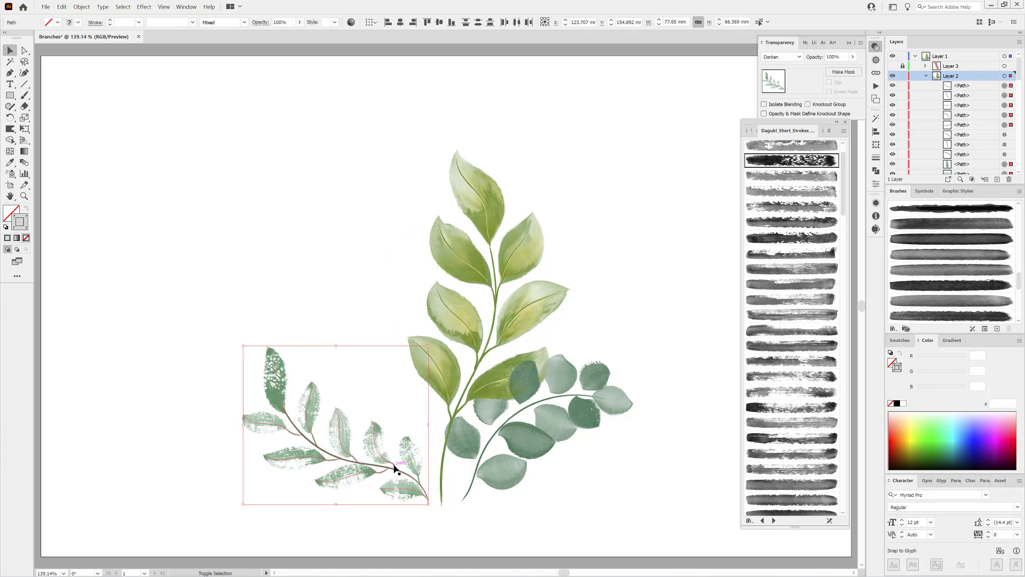
left_click(395, 467, "shift")
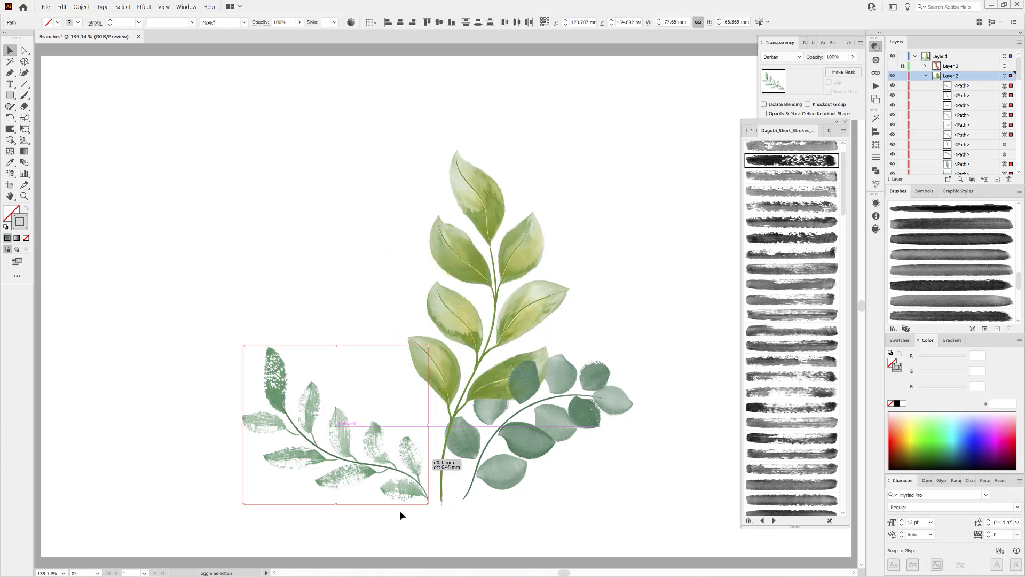
left_click(62, 7)
left_click(70, 34)
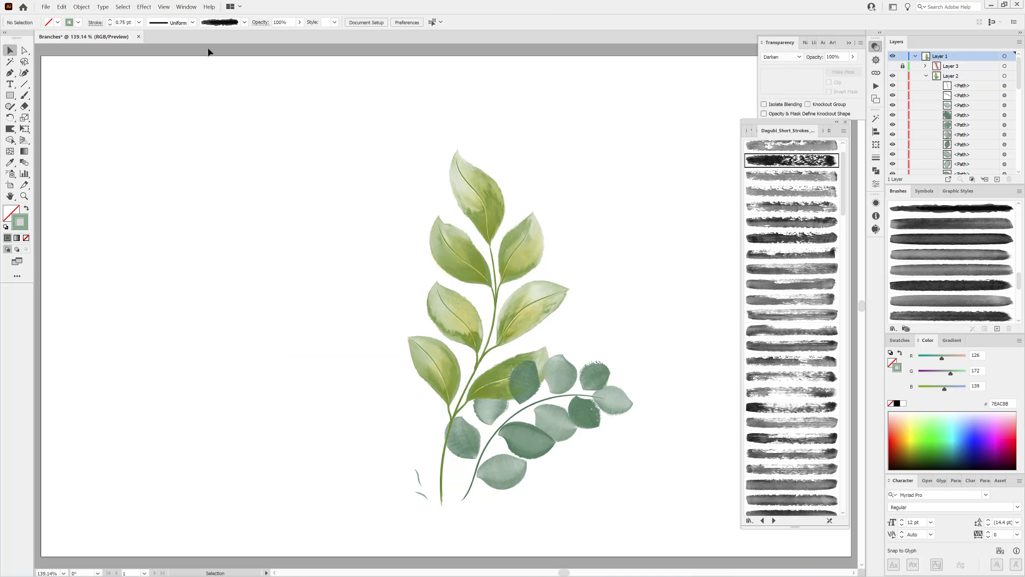
left_click(62, 7)
left_click(70, 60)
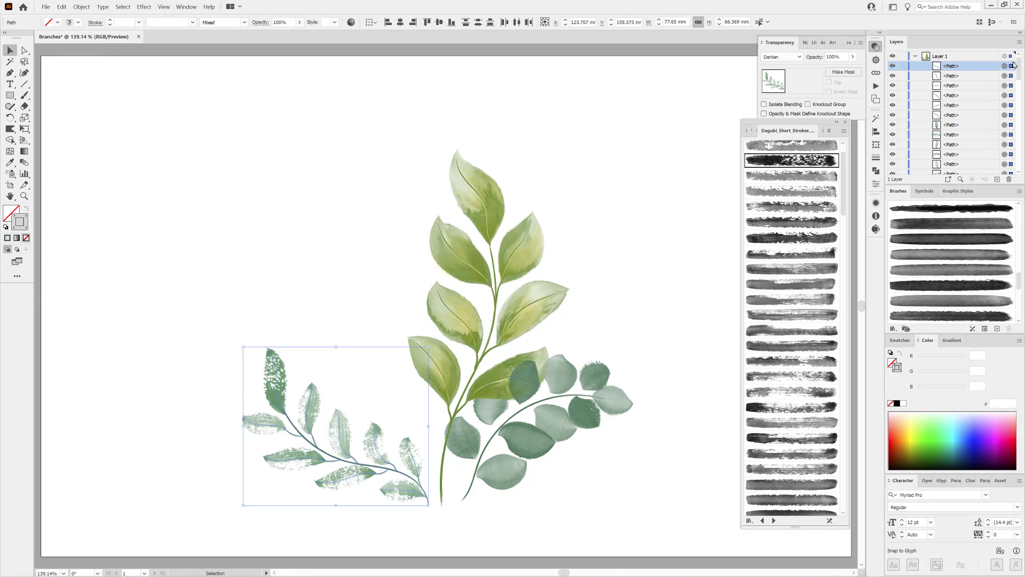
- Select all the pasted left-hand branch paths in the layer list and collect them in a new layer
left_click_drag(1019, 67, 1020, 91)
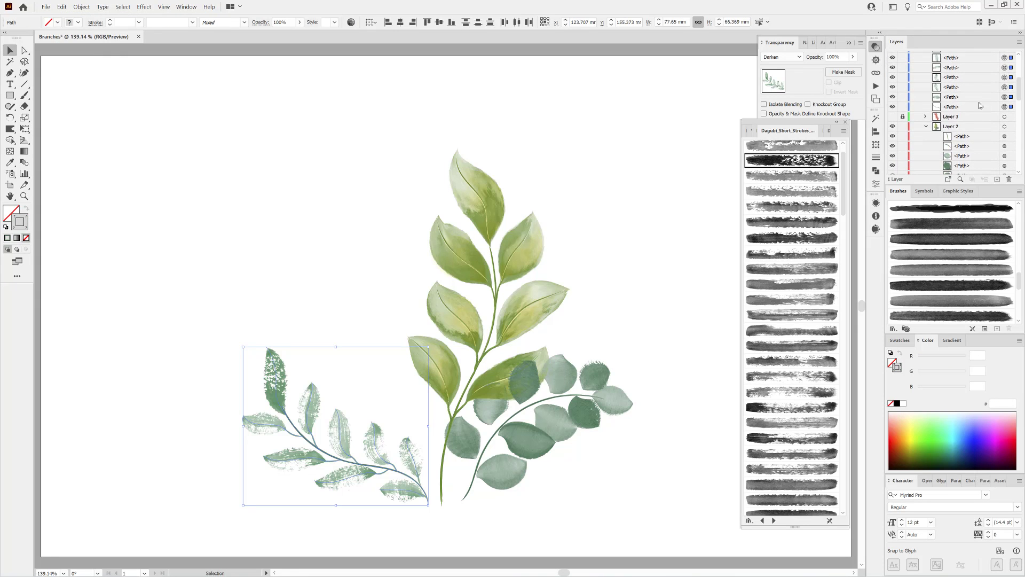
left_click(978, 106, "shift")
left_click(1020, 45)
left_click(940, 147)
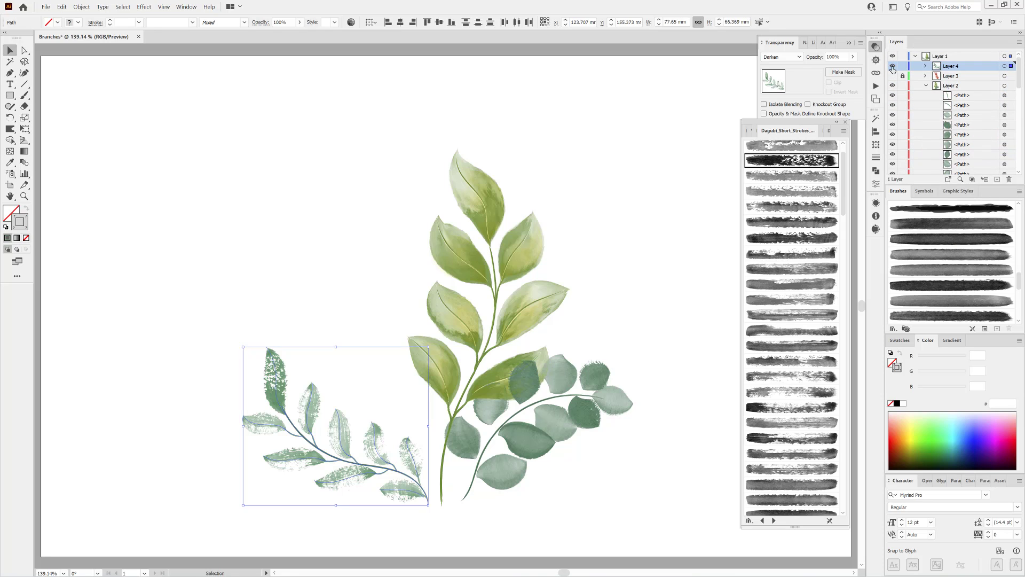
- Hide Layer 4 and move the two leftover stalk paths of the left-hand branch from Layer 2 into it
left_click(893, 66)
left_click_drag(395, 481, 434, 506)
left_click(971, 97)
left_click(970, 104, "shift")
left_click_drag(969, 101, 962, 65)
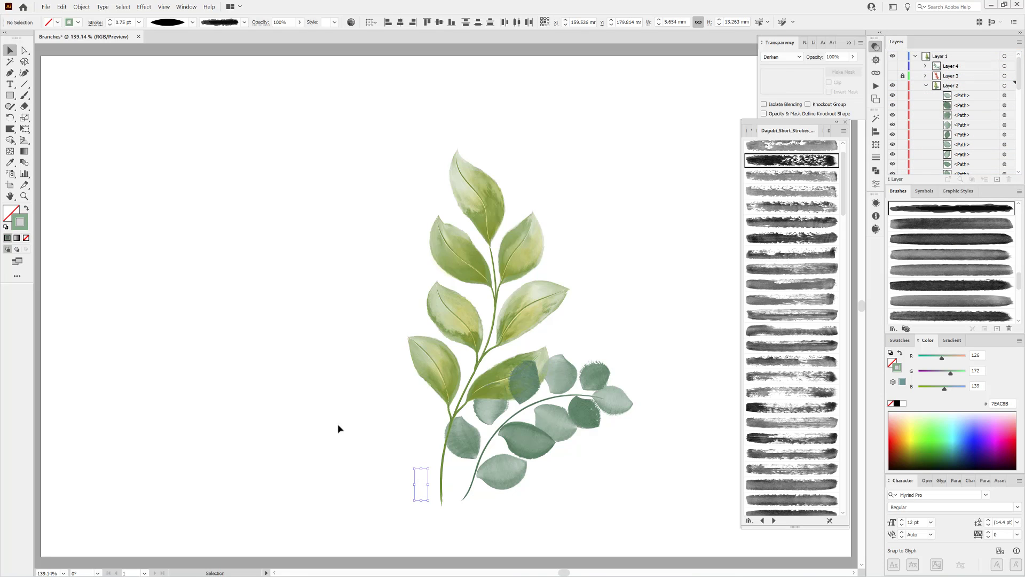
- Collect the blue-green right-hand branch's paths in a new layer and place that layer above Layer 3
left_click_drag(641, 386, 550, 468)
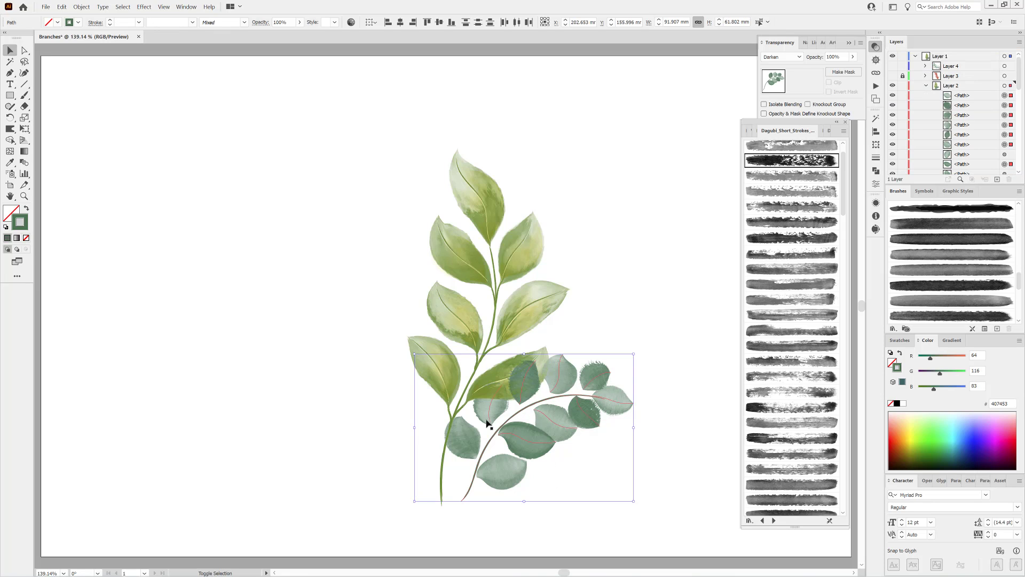
scroll(986, 128, "down", 5)
left_click(1019, 42)
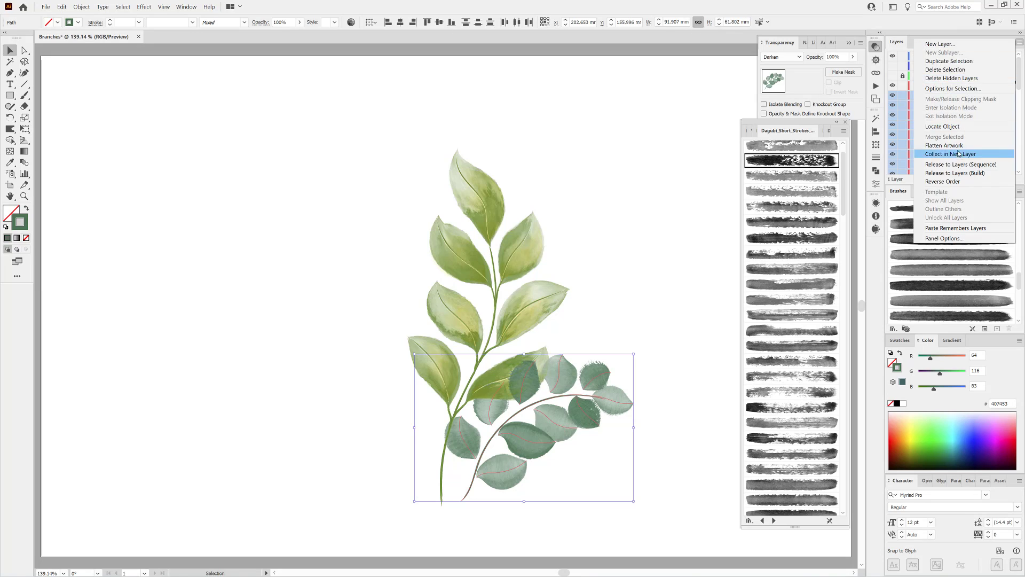
left_click(960, 154)
left_click_drag(960, 95, 956, 73)
left_click(926, 95)
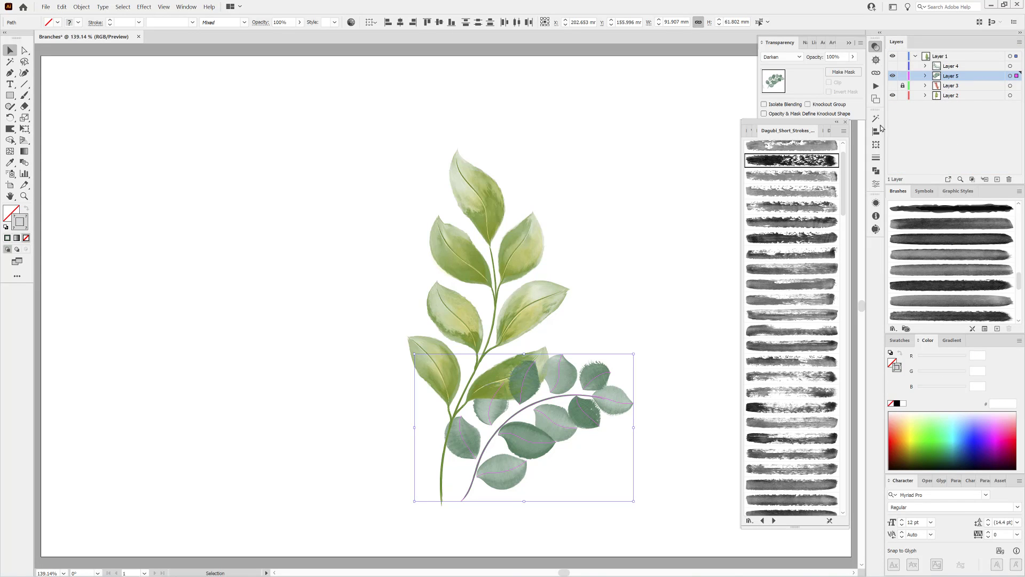
- Show all hidden layers, lock Layers 4 and 2, and clear the selection
left_click(892, 87)
left_click(903, 66)
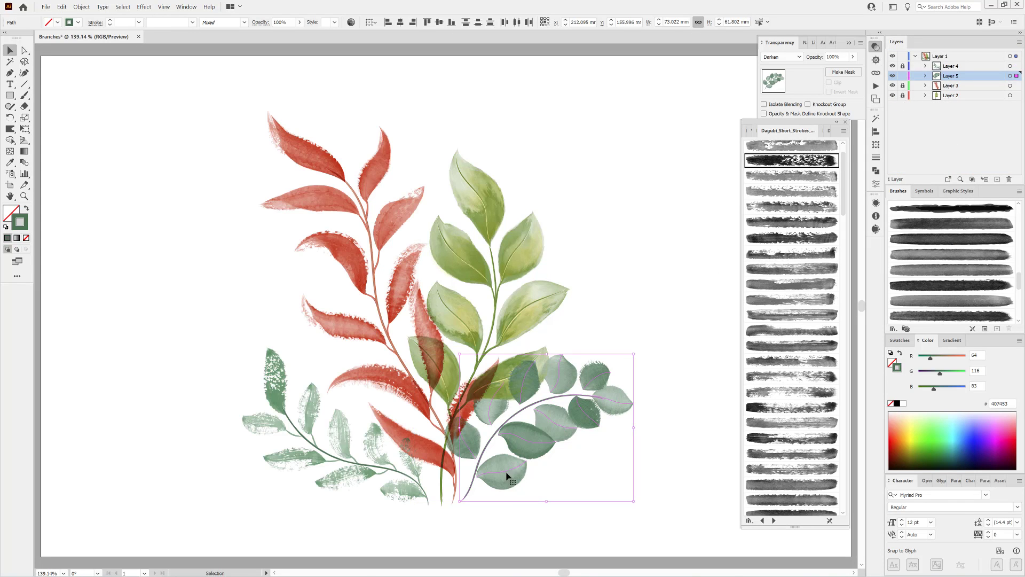
left_click_drag(500, 477, 559, 508)
left_click(588, 494)
- Paint a stalk running into the lowest leaf of the right-hand branch with the stem's brush and colour, and give it a tapered width profile
left_click(562, 309)
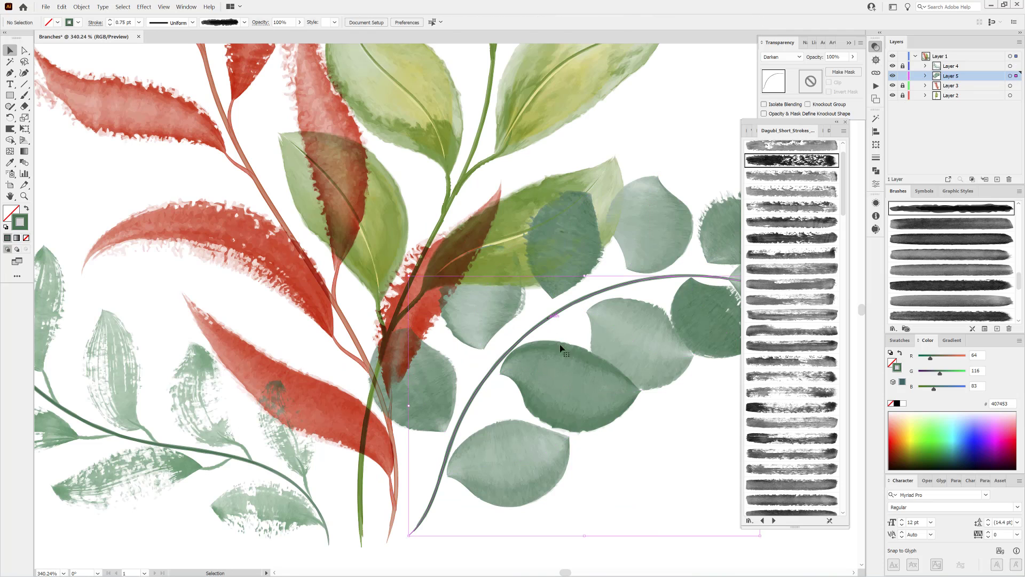
left_click(669, 558)
key("b")
scroll(371, 363, "up", 2)
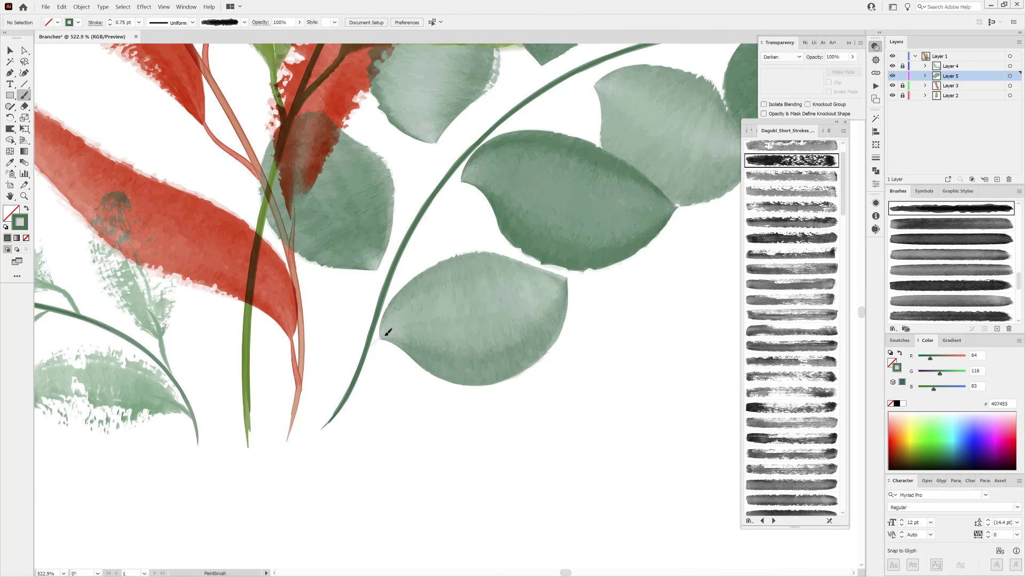
left_click_drag(453, 323, 461, 320)
left_click(194, 23)
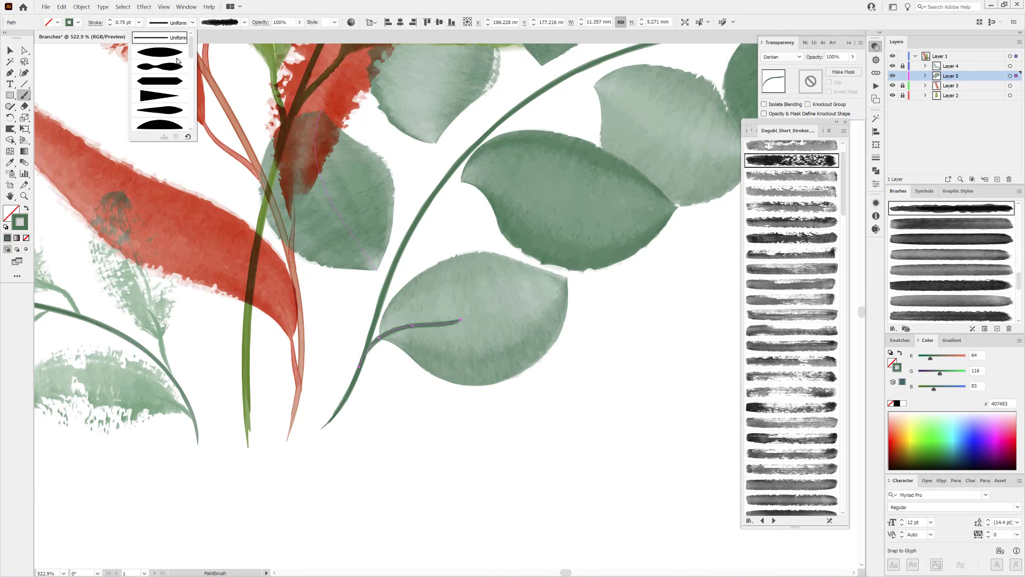
left_click(161, 122)
key("ctrl+shift+a")
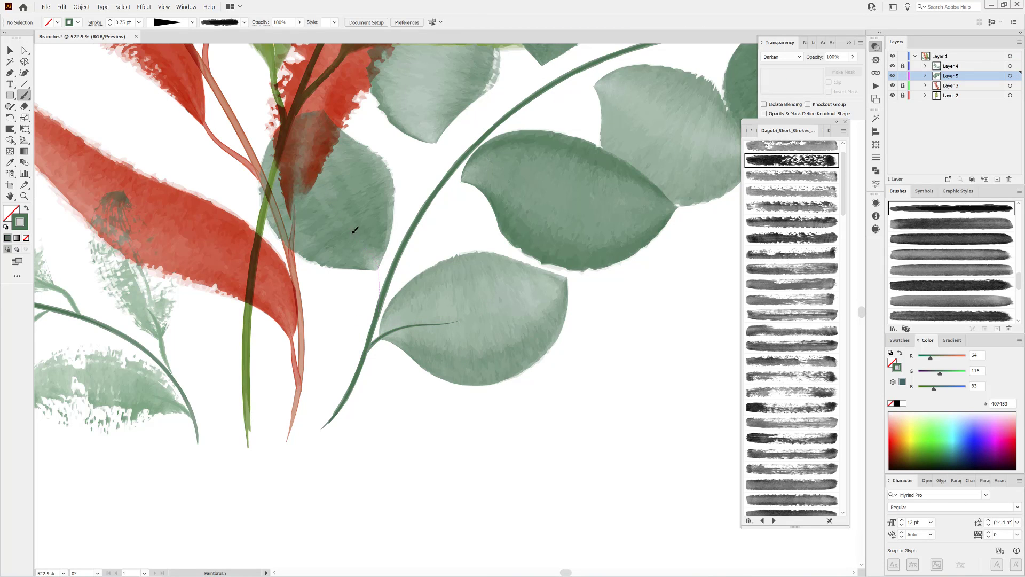
- Paint tapered stalks from the right-hand curved stem into each of its remaining rounded leaves
left_click_drag(352, 233, 344, 219)
mouse_move(433, 163)
left_mouse_down()
mouse_move(357, 318)
mouse_move(447, 323)
left_mouse_up()
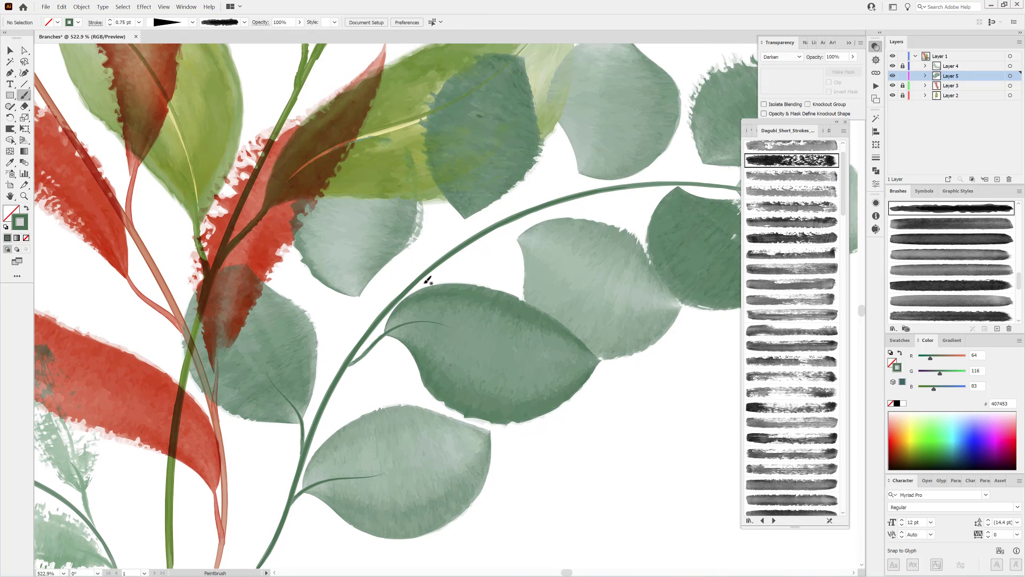
left_click_drag(358, 257, 355, 237)
left_click_drag(473, 196, 472, 158)
left_click_drag(501, 237, 587, 273)
left_click_drag(532, 208, 277, 358)
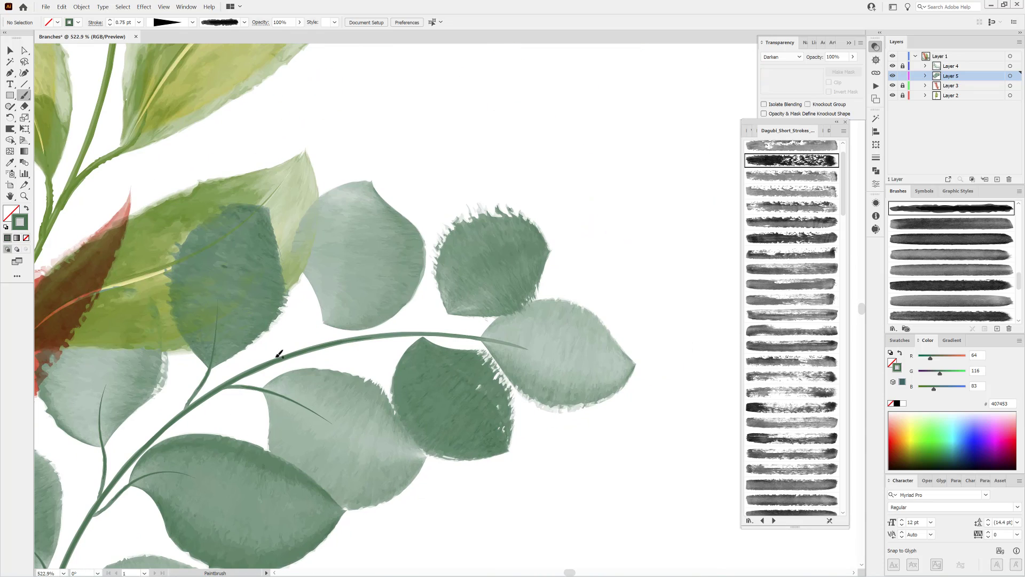
left_click_drag(345, 274, 343, 272)
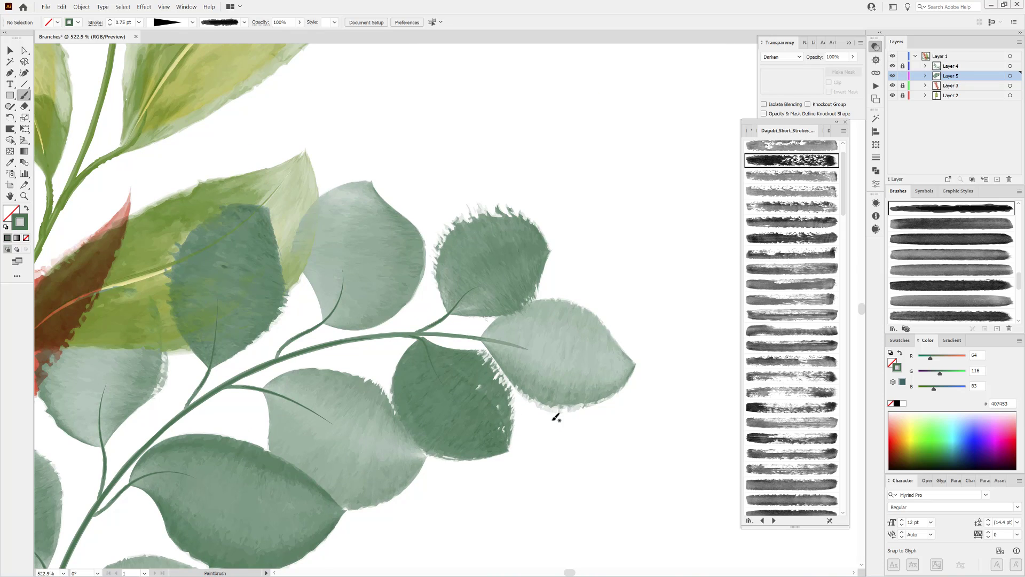
key("ctrl+0")
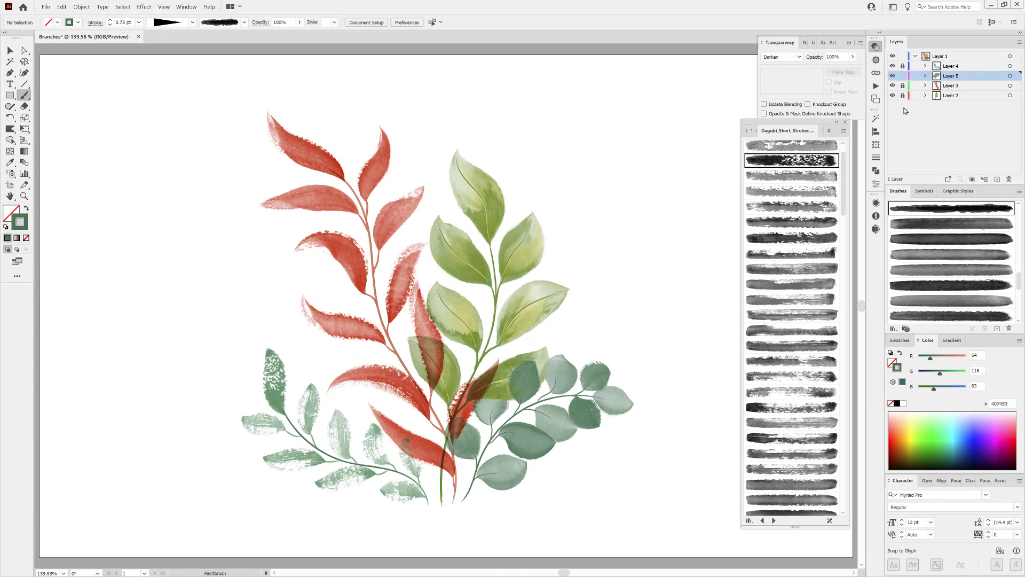
- Paint a wavy curve about 34 mm wide with the 5 pt. Round brush in the blank area beside the green branch
left_click_drag(1020, 278, 1019, 213)
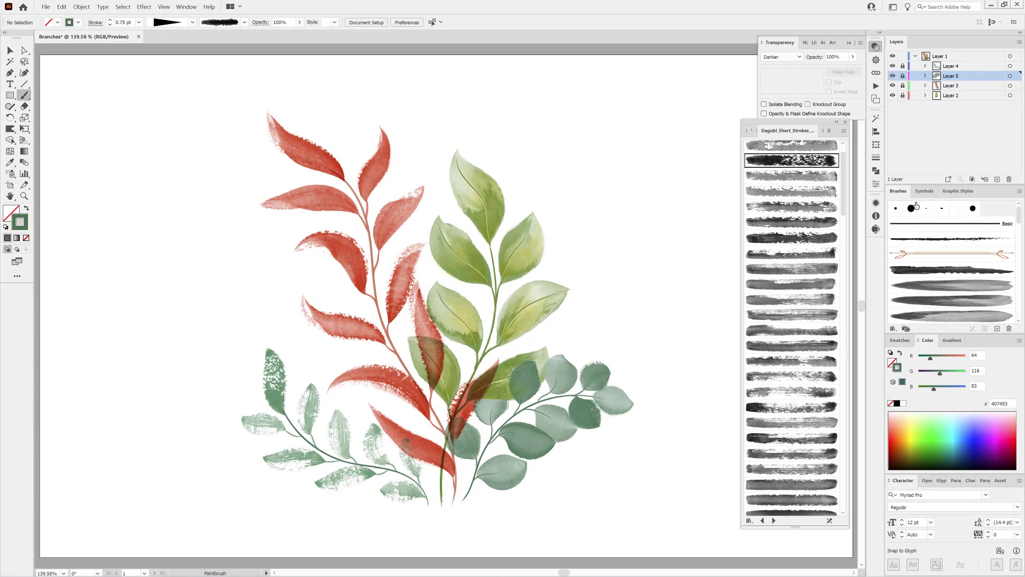
left_click(896, 209)
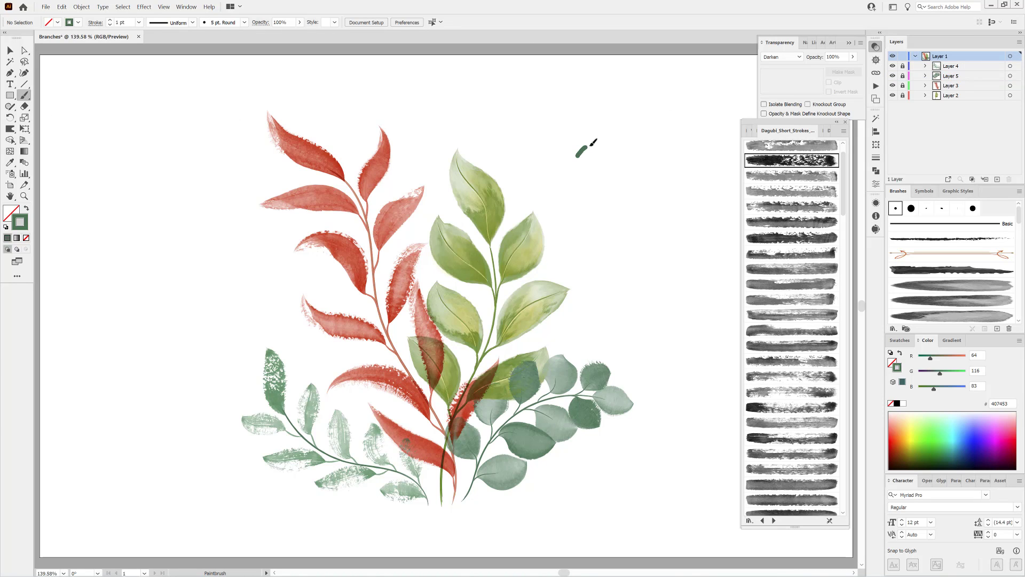
left_click_drag(654, 159, 695, 176)
left_click_drag(671, 164, 621, 255)
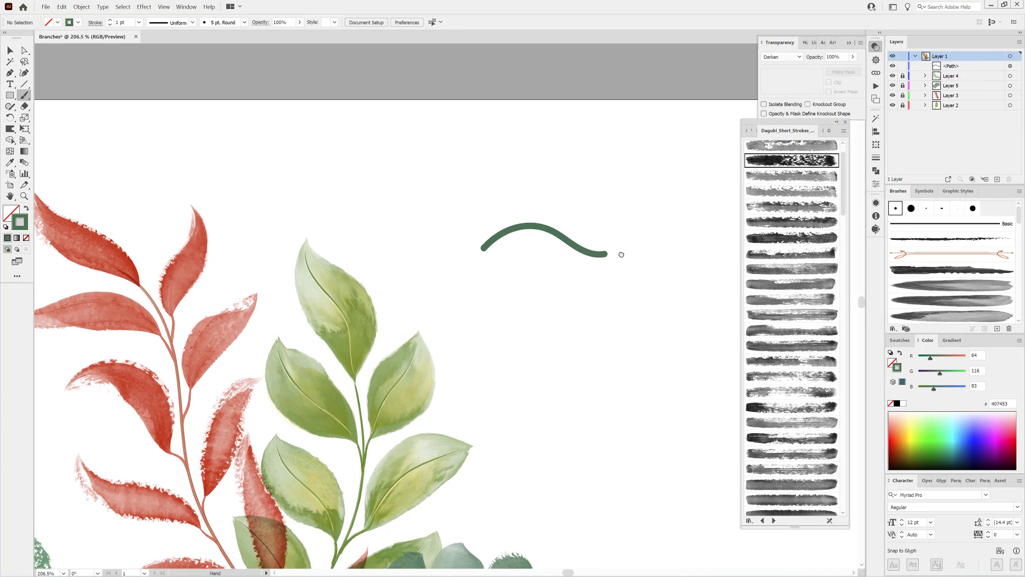
- Give the wavy curve a width profile tapering at both ends, the Basic brush and a 3 pt stroke
left_click(541, 231, "ctrl")
left_click(193, 22)
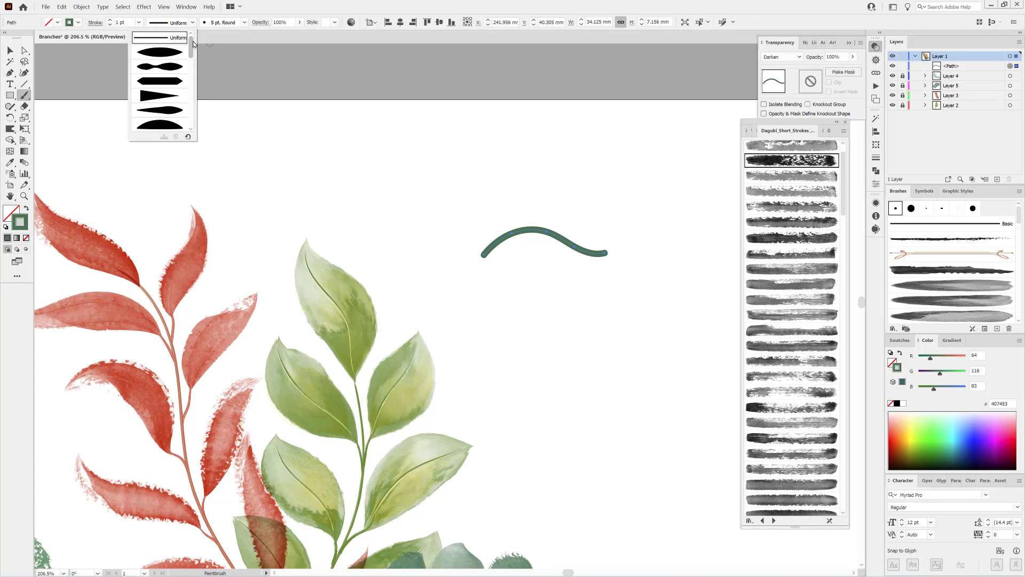
left_click_drag(193, 43, 194, 76)
left_click(172, 114)
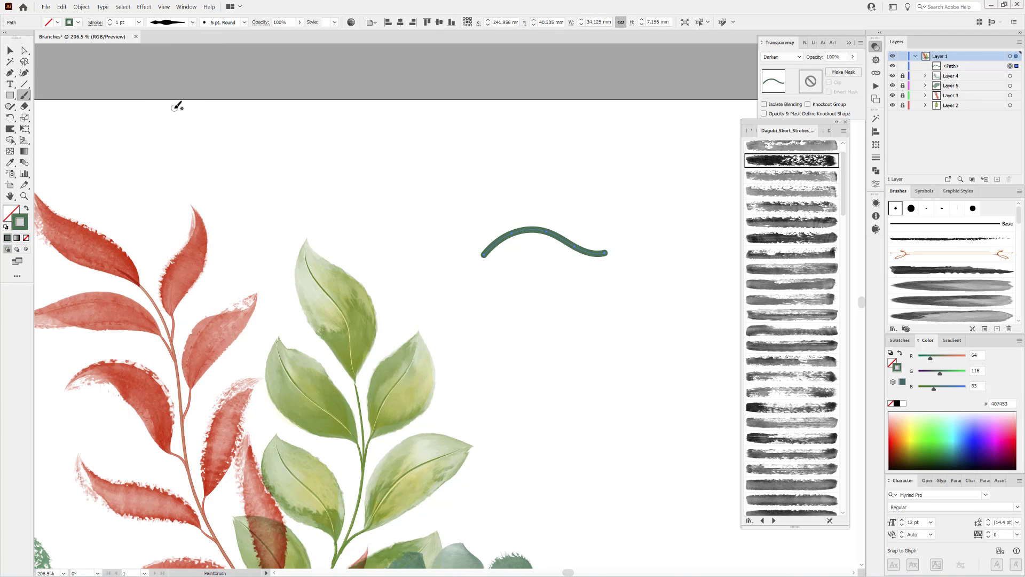
left_click(942, 226)
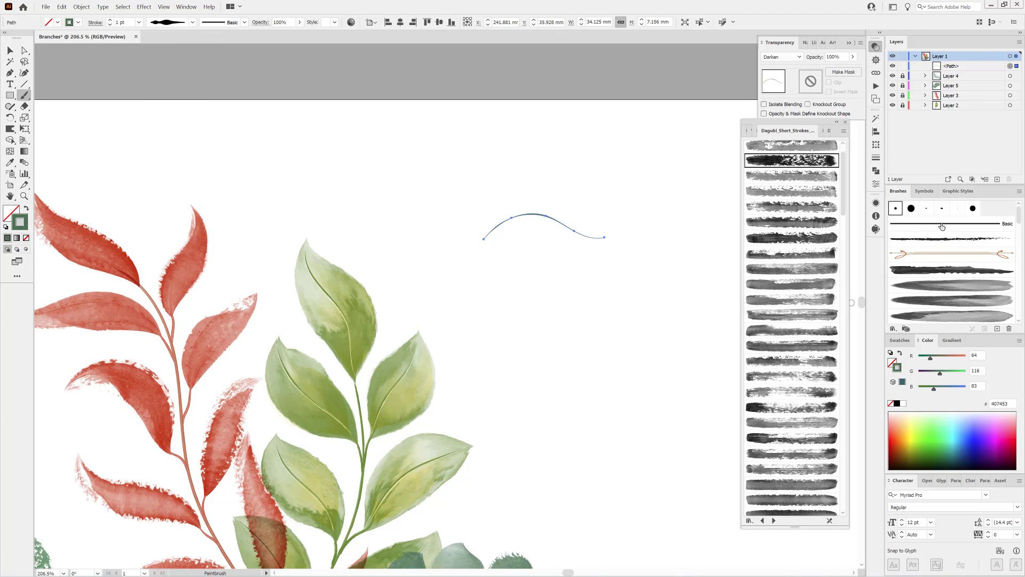
left_click(109, 20)
left_click(109, 19)
left_click(472, 231, "ctrl")
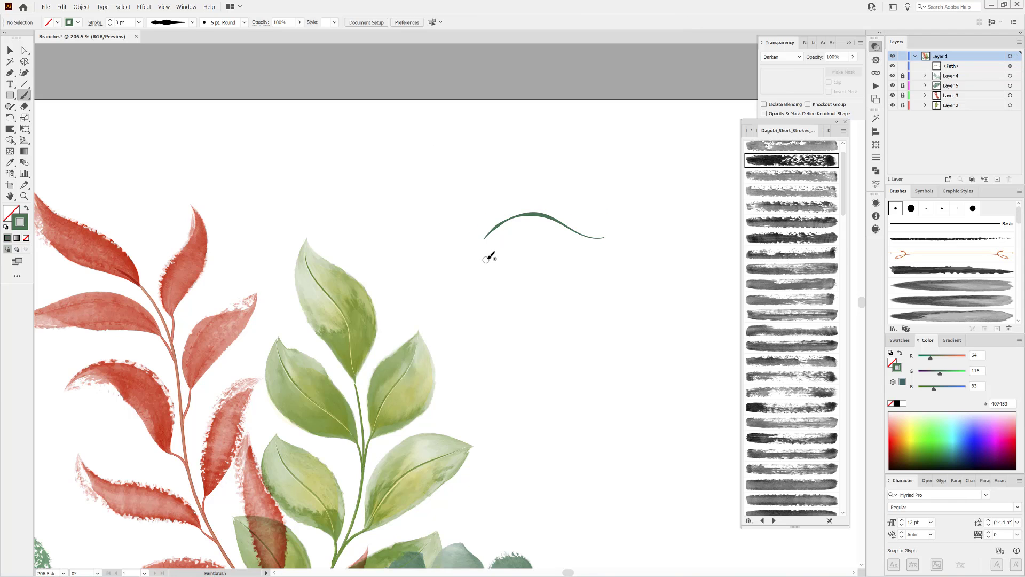
- Paint the leaf's lower edge as a shallow curve about 34 mm wide, with the upper edge's width profile and a 2 pt stroke
left_click_drag(507, 251, 607, 236)
left_click(193, 23)
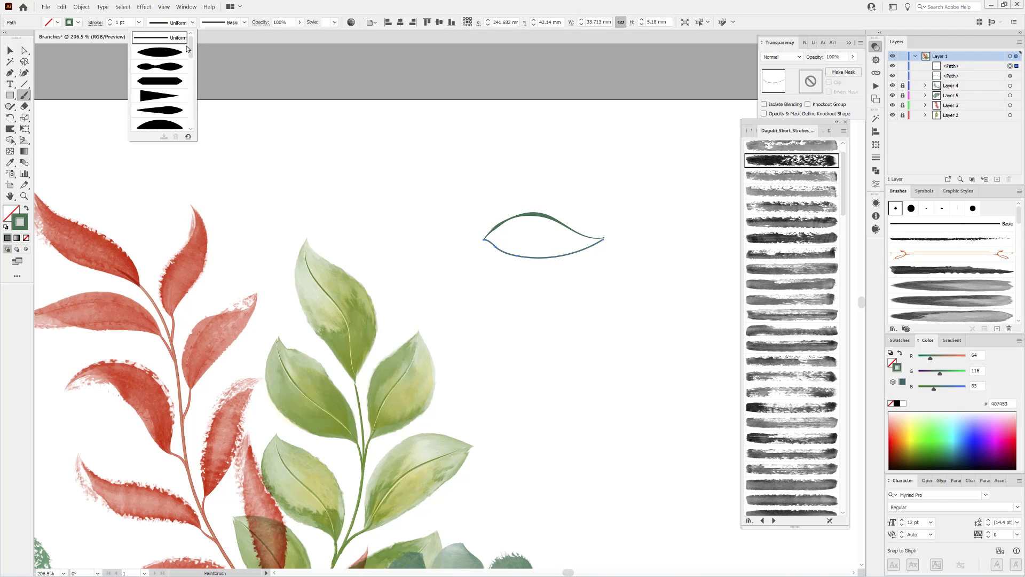
left_click_drag(189, 47, 192, 80)
left_click(166, 96)
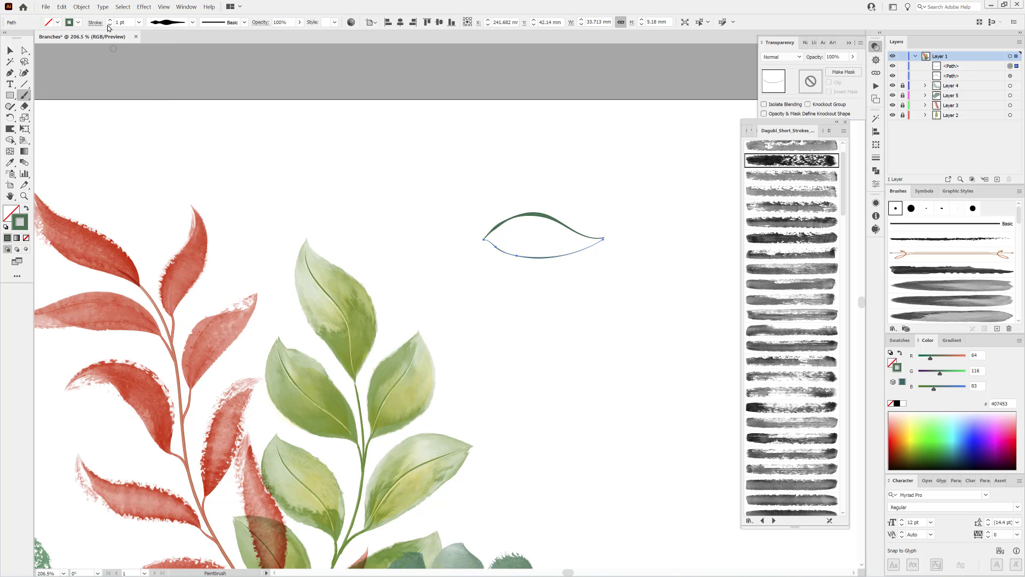
left_click(110, 20)
- Adjust the end anchors and handles of both edge curves so they meet in a sharp tip at the leaf's right end
left_click_drag(555, 251, 604, 250)
left_click_drag(503, 248, 371, 249)
key("a")
left_click_drag(545, 208, 550, 273)
left_click_drag(433, 347, 422, 325)
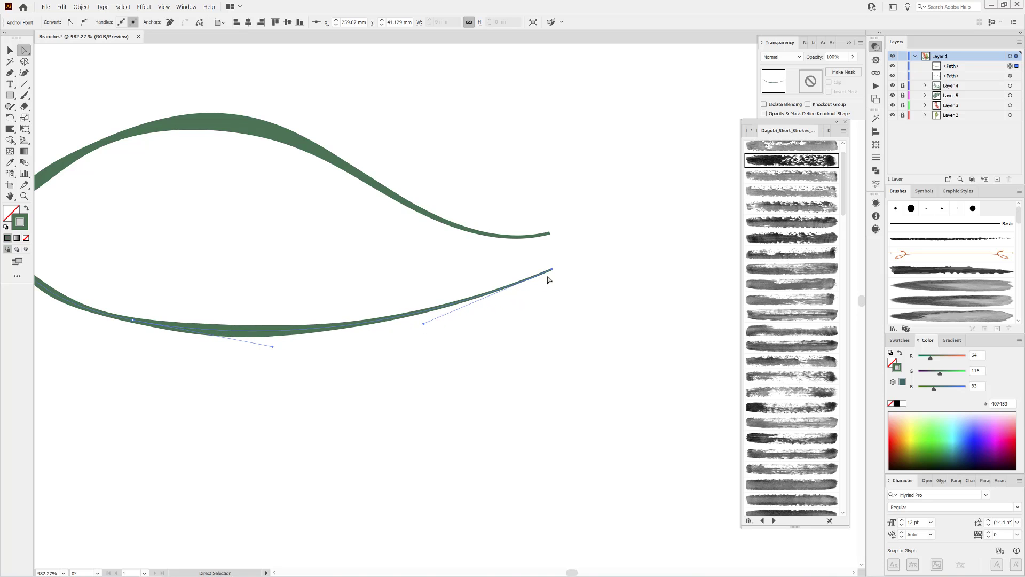
left_click_drag(552, 273, 552, 252)
left_click_drag(550, 234, 491, 242)
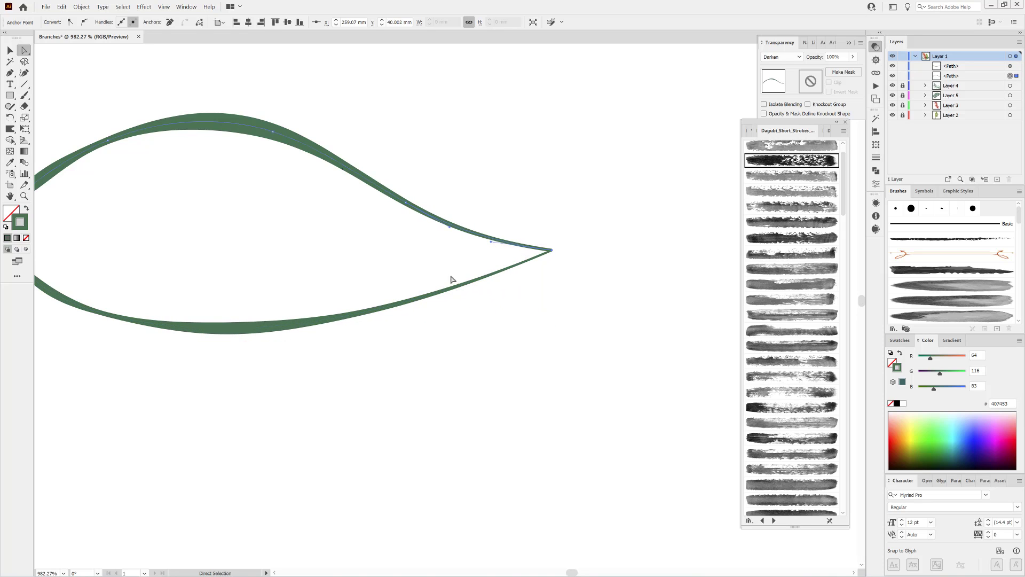
- Select both edge curves at the leaf tip and give their strokes round caps
left_click_drag(451, 280, 606, 290)
left_click_drag(700, 254, 596, 230)
left_click(617, 221)
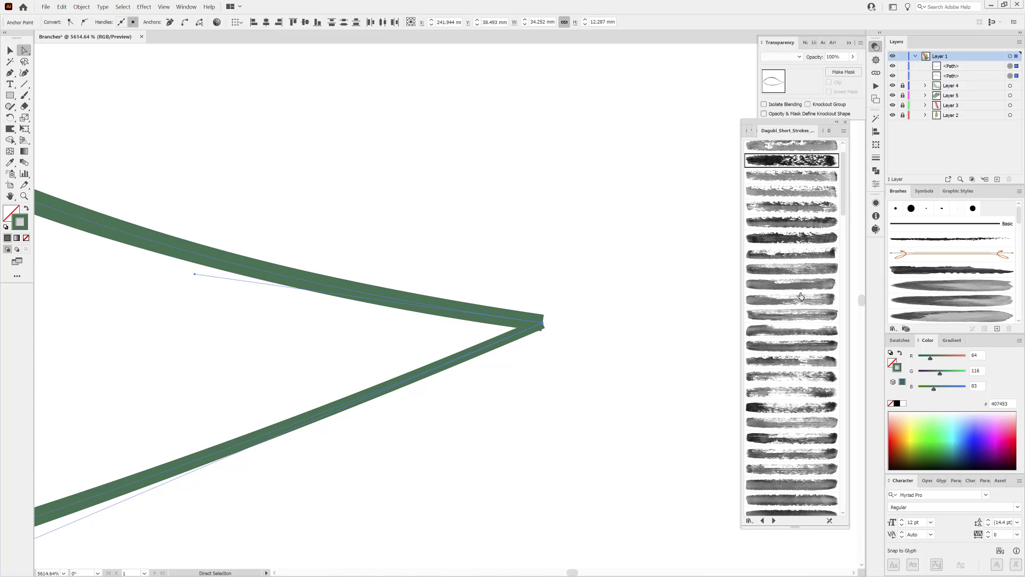
left_click(876, 157)
left_click(805, 141)
left_click_drag(533, 324, 661, 378)
left_click(654, 374)
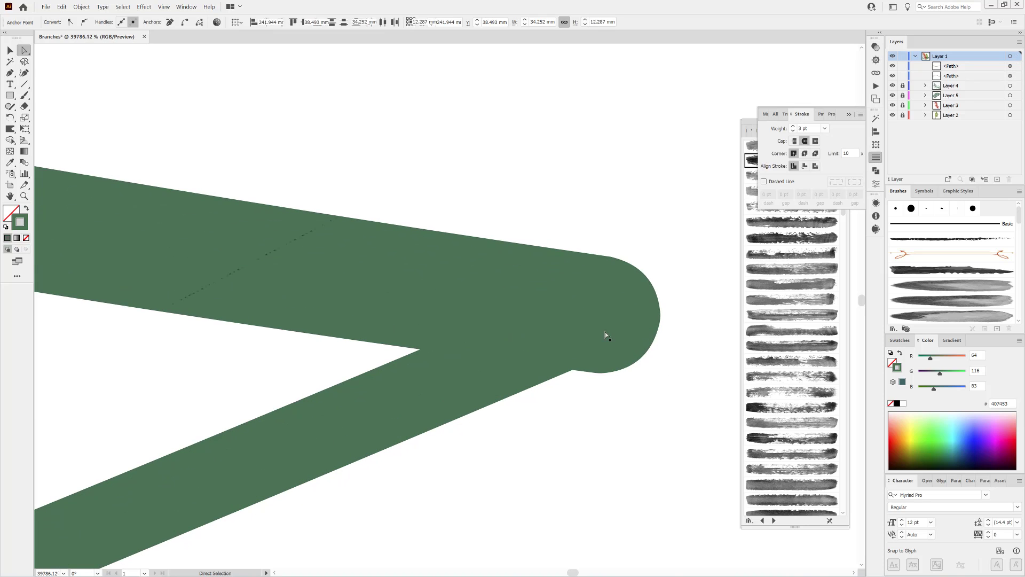
- Align the two curves' end anchors precisely at the leaf's tip and at its base
left_click(540, 275)
mouse_move(603, 316)
left_mouse_down()
mouse_move(528, 314)
mouse_move(595, 303)
left_mouse_up()
left_click_drag(616, 408, 435, 371)
left_click_drag(674, 330, 439, 303)
left_click_drag(350, 327, 529, 319)
left_click(516, 320)
left_click_drag(440, 337, 439, 303)
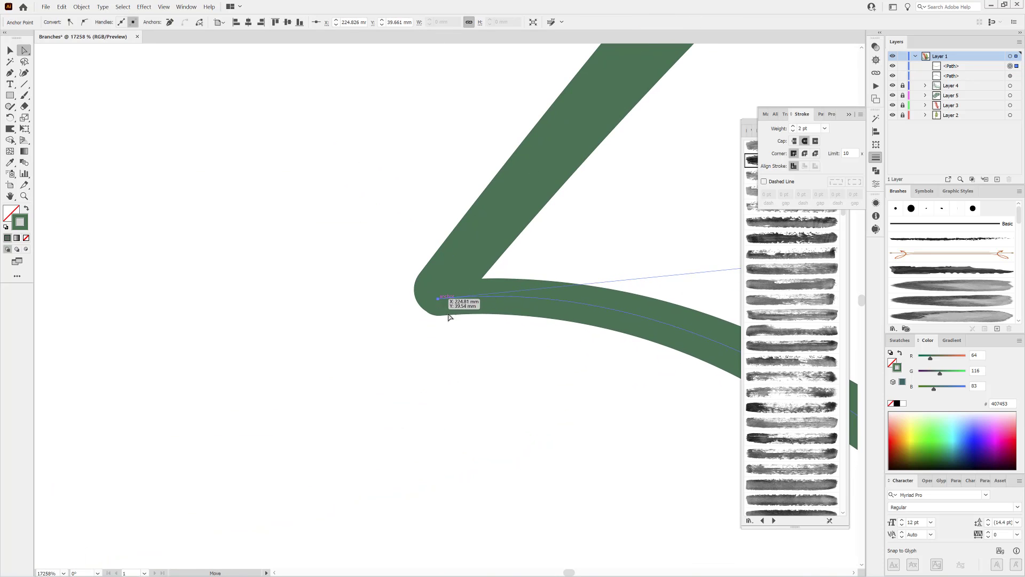
left_click_drag(622, 414, 364, 323)
left_click_drag(494, 377, 439, 370)
left_click_drag(572, 350, 396, 282)
left_click(454, 179)
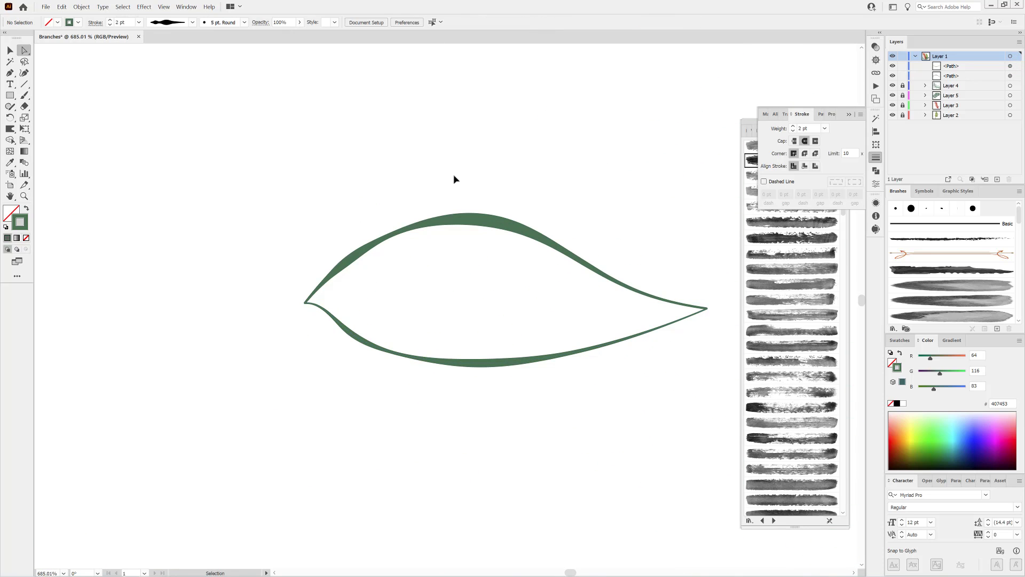
- Paint a stalk about 16 mm long into the leaf's base, with a triangular width profile, the Basic brush and a 3 pt stroke
key("b")
mouse_move(193, 306)
left_mouse_down()
mouse_move(388, 291)
mouse_move(427, 299)
mouse_move(329, 299)
left_mouse_up()
left_click(10, 50)
left_click(267, 310)
left_click(193, 22)
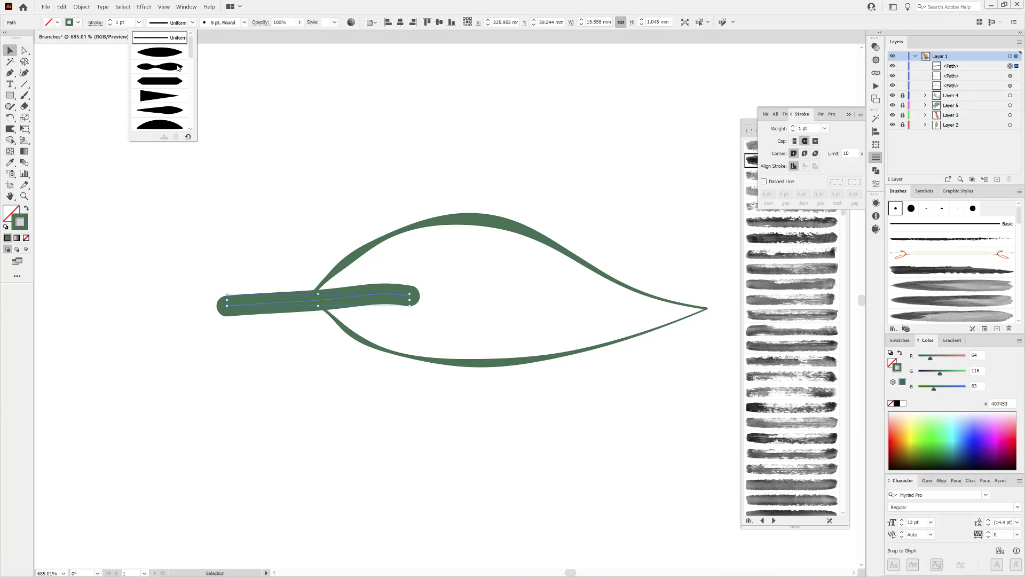
left_click(165, 95)
left_click(923, 225)
left_click(110, 19)
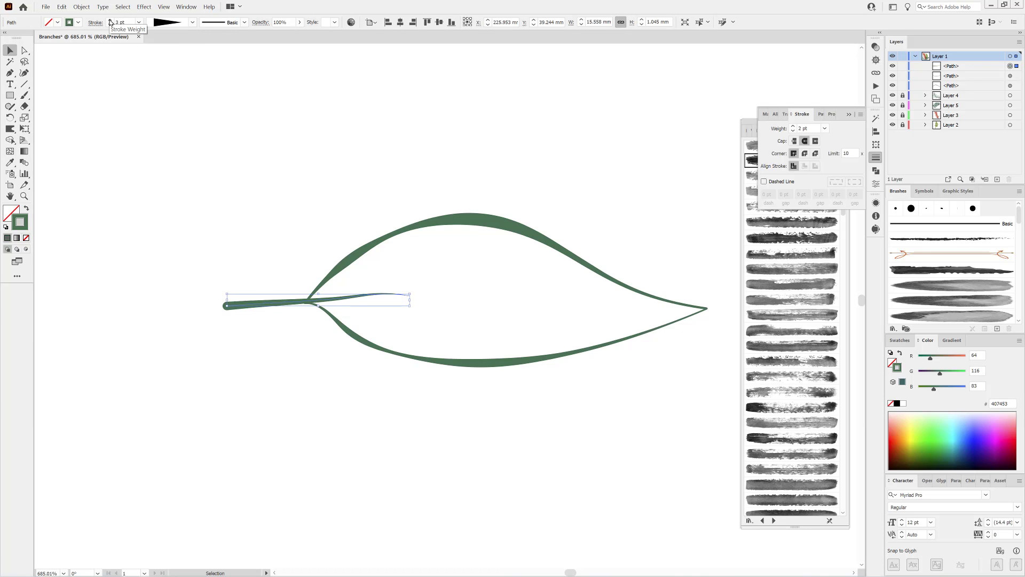
left_click(109, 20)
- Change the stalk's width profile to one tapering at both ends and reverse the path direction
left_click(193, 24)
left_click(171, 52)
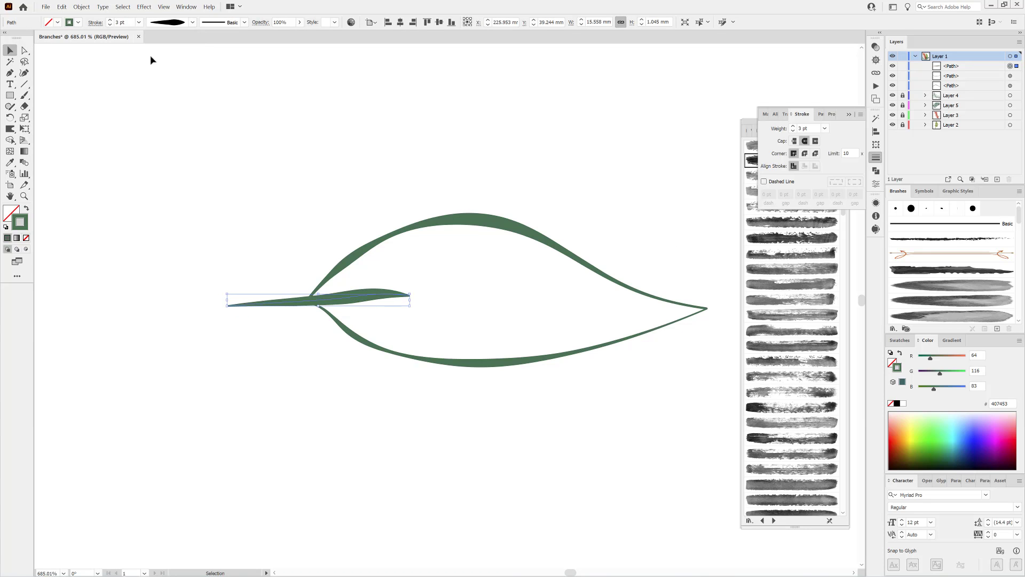
left_click(64, 7)
mouse_move(81, 8)
mouse_move(144, 187)
left_click(235, 222)
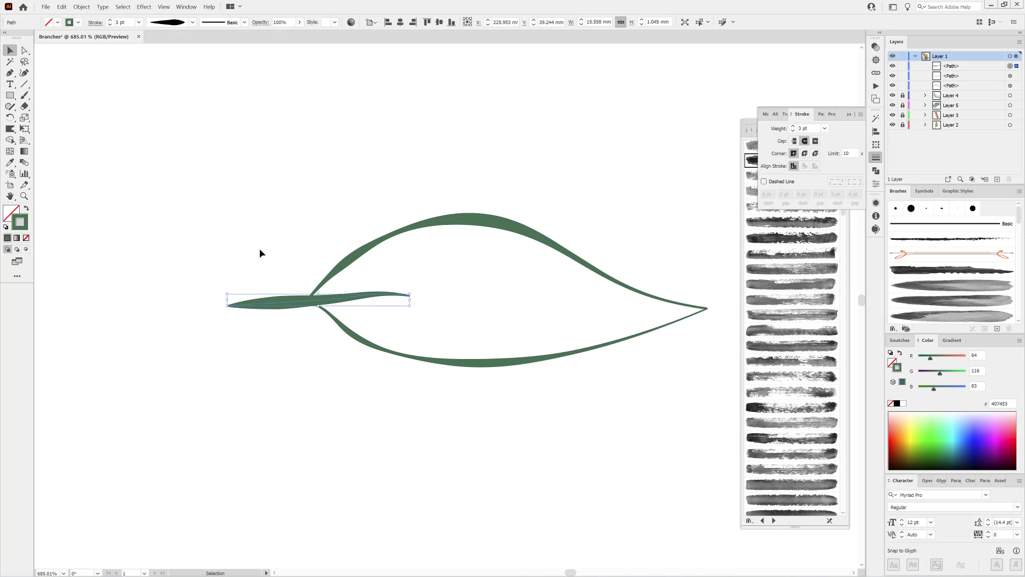
- Reduce the stalk's stroke weight to 1.6 pt
left_click(110, 25)
left_click(110, 25)
left_click(109, 20)
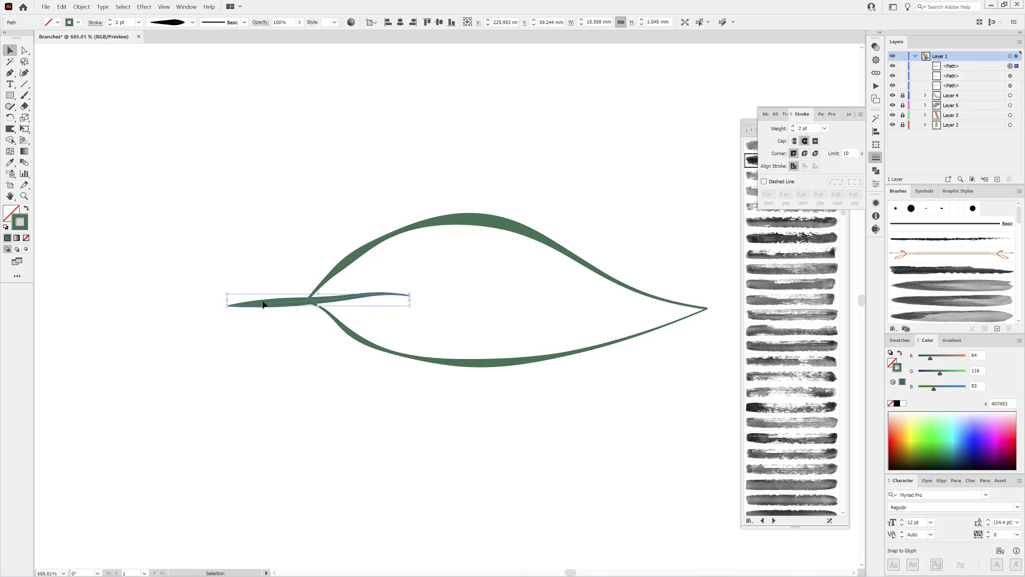
left_click_drag(263, 306, 330, 348)
left_click_drag(331, 349, 405, 354)
scroll(404, 354, "up", 3)
left_click(111, 25)
left_click(111, 25)
left_click(111, 25)
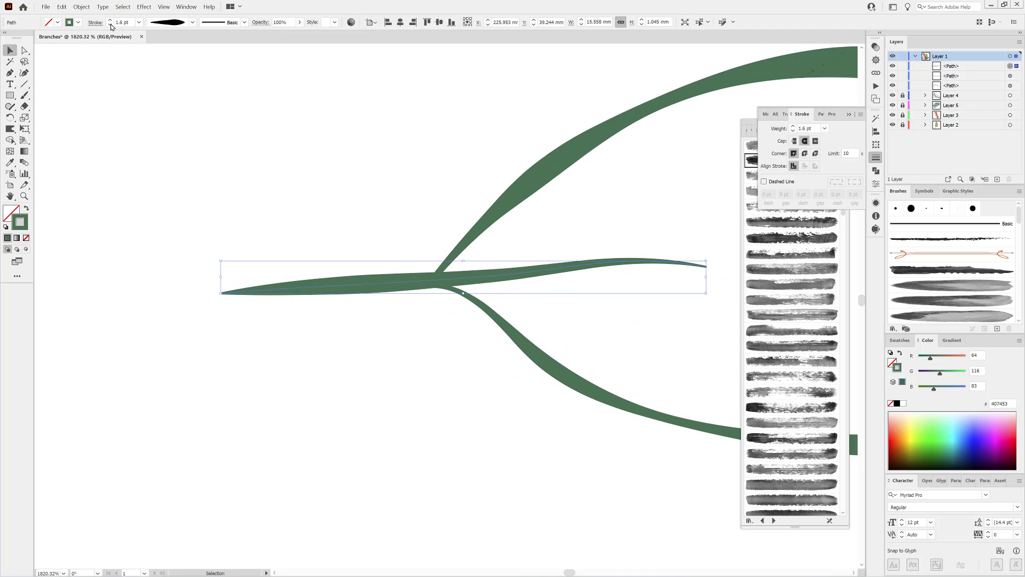
- Widen the outer end of the stalk with the Width tool
left_click_drag(10, 129, 45, 129)
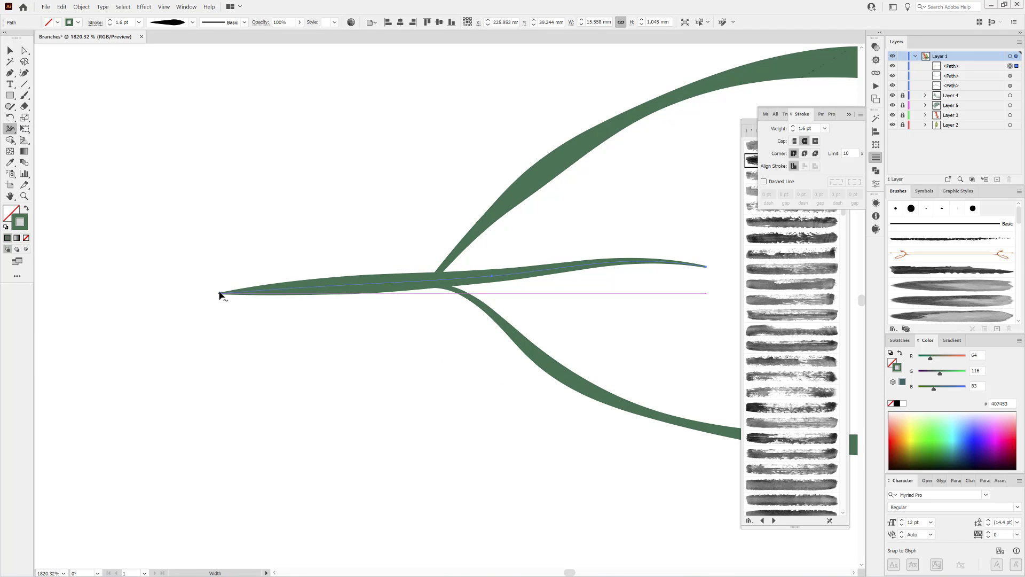
left_click_drag(221, 293, 223, 303)
left_click_drag(484, 350, 304, 267)
left_click_drag(454, 251, 526, 260)
- Thicken the leaf's lower edge, set the upper edge's stroke to 4 pt and the stalk's to 2.1 pt
left_click(483, 339, "ctrl")
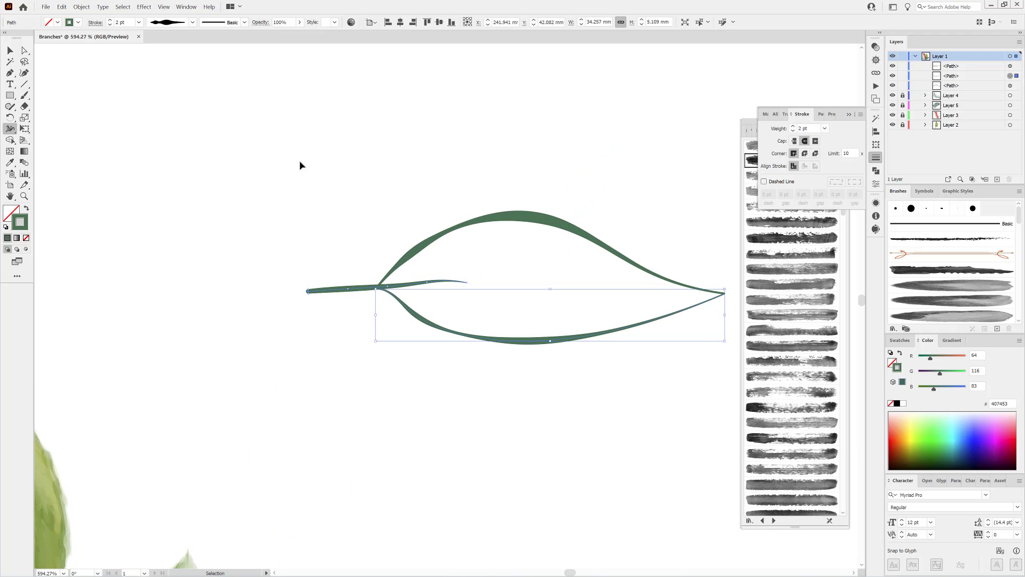
left_click(110, 20)
left_click(111, 20)
key("v")
left_click_drag(407, 169, 510, 236)
left_click(111, 20)
left_click_drag(566, 339, 423, 289)
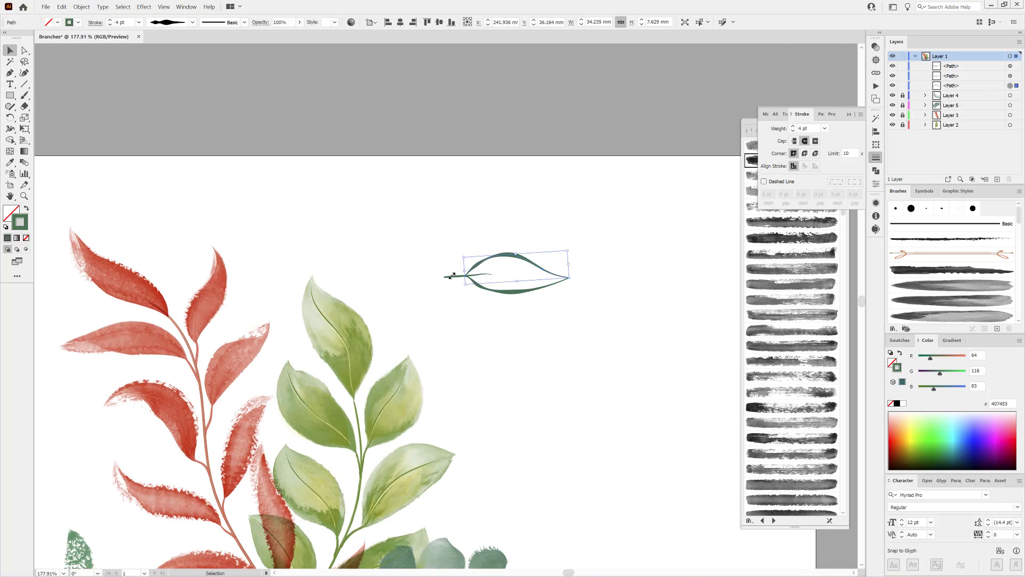
left_click(450, 277)
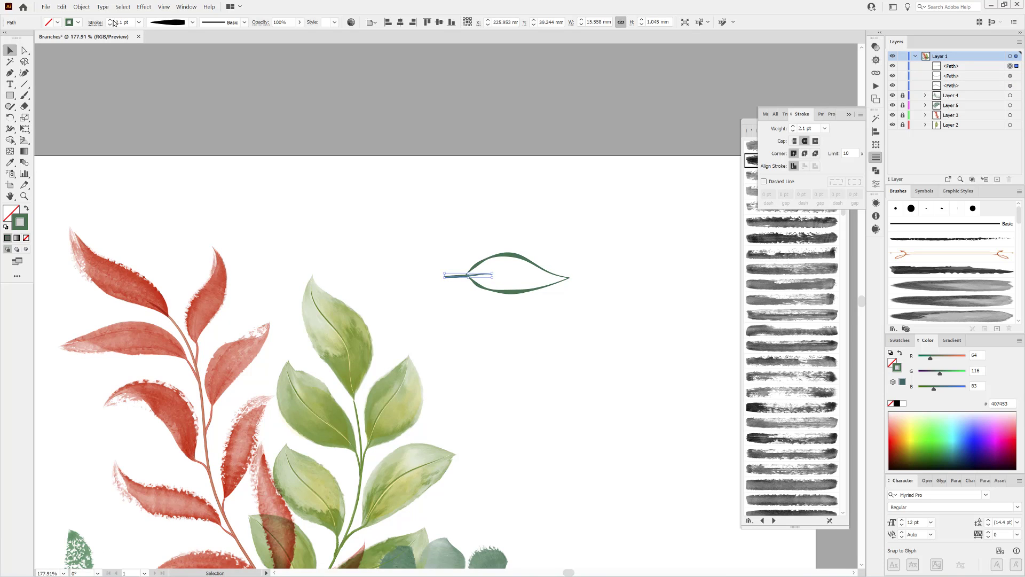
- Select both leaf edges and the stalk and expand their appearance
left_click_drag(434, 239, 574, 297)
left_click(81, 6)
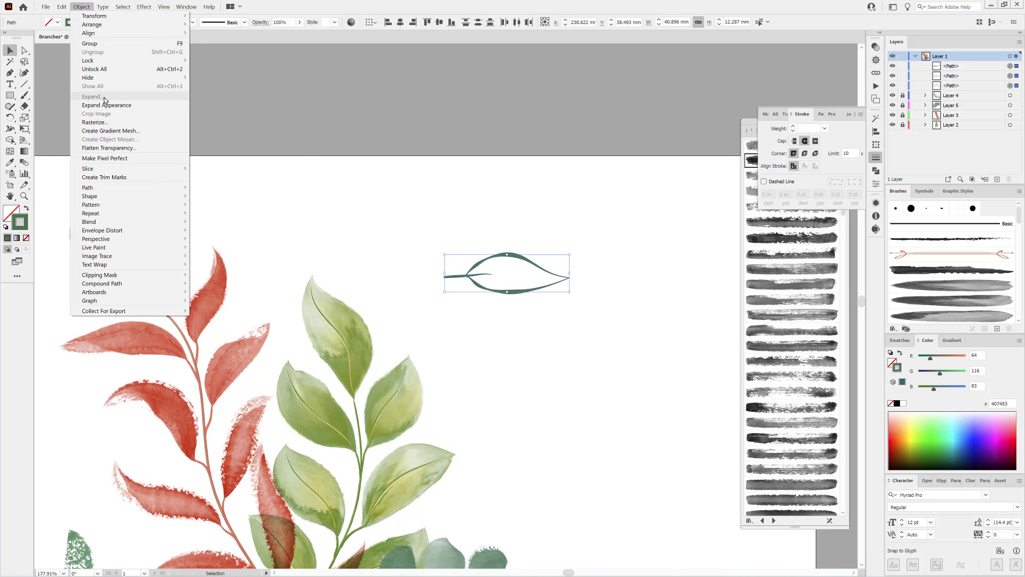
left_click(106, 105)
scroll(521, 291, "up", 5)
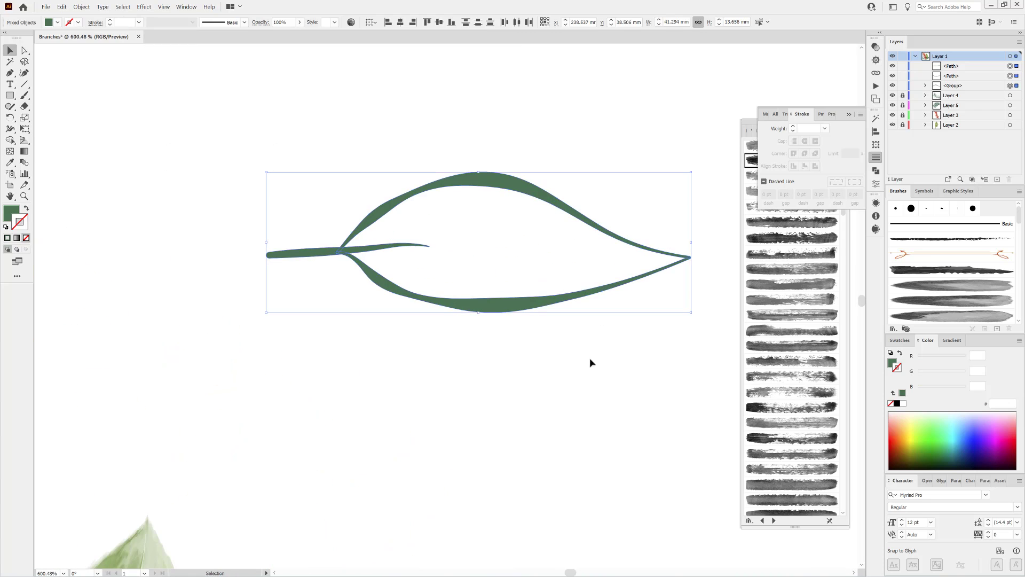
- Fill the expanded leaf with black and unite its parts into one shape with Pathfinder
left_click(890, 363)
left_click(898, 404)
left_click_drag(499, 305, 463, 287)
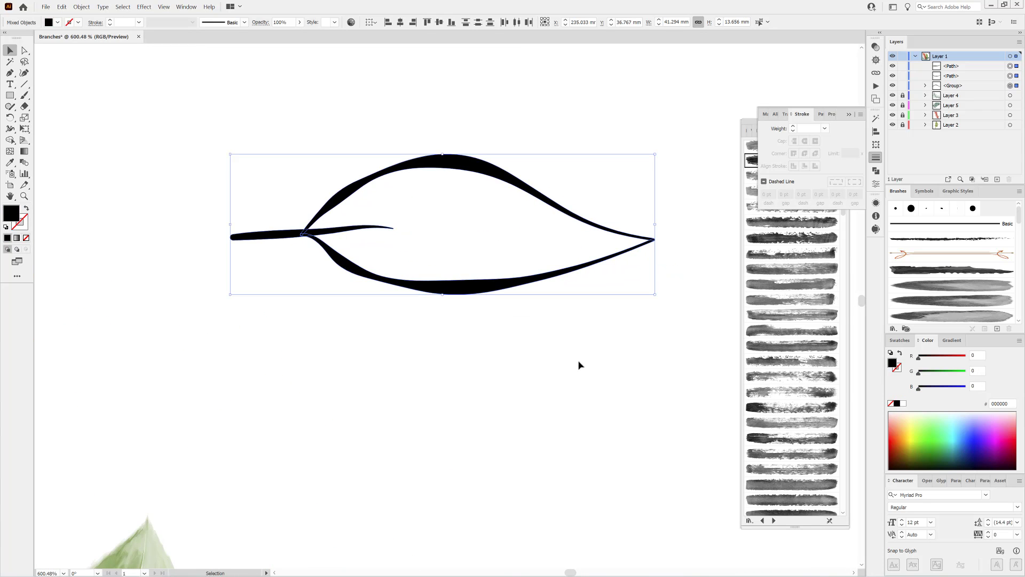
left_click(876, 170)
left_click(767, 140)
scroll(568, 351, "down", 3)
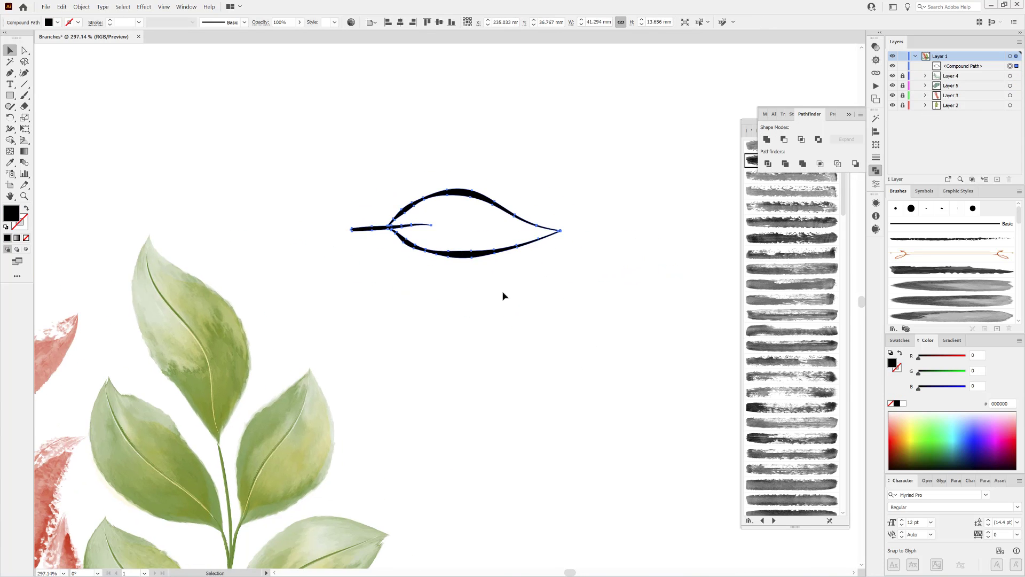
- Duplicate the leaf outline below the original and place a light green rectangle about 56 by 29 mm behind the copy
mouse_move(484, 244)
left_mouse_down()
mouse_move(487, 195)
mouse_move(502, 177)
mouse_move(493, 214)
mouse_move(510, 320)
left_mouse_up()
key("m")
left_click_drag(364, 216, 649, 366)
left_click(927, 430)
right_click(547, 255)
mouse_move(569, 393)
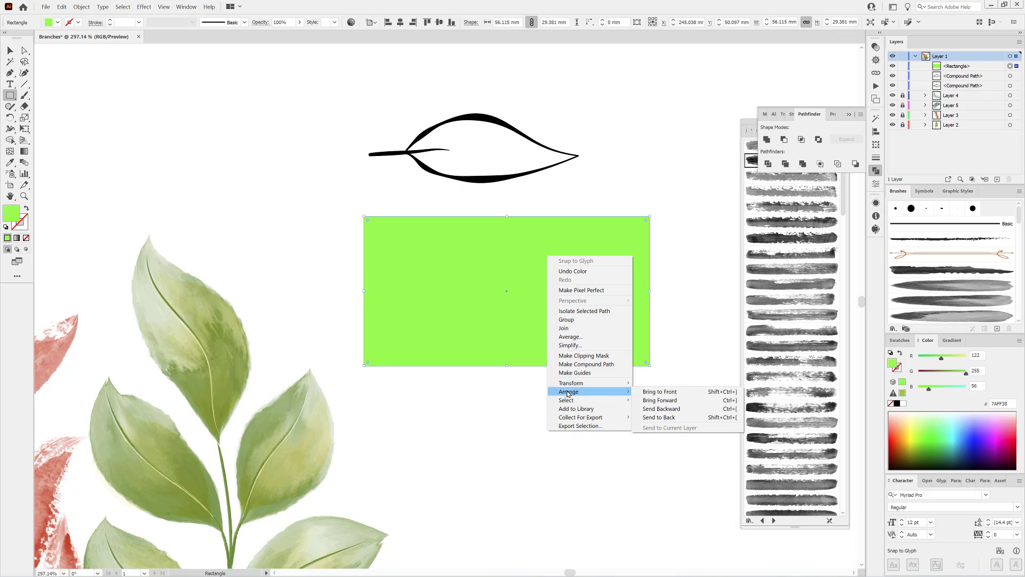
left_click(664, 415)
- Merge the lower leaf with the green rectangle, keep only the green inside the outline, and fill it with white
left_click_drag(24, 50, 64, 62)
left_click_drag(327, 202, 646, 404)
left_click(803, 164)
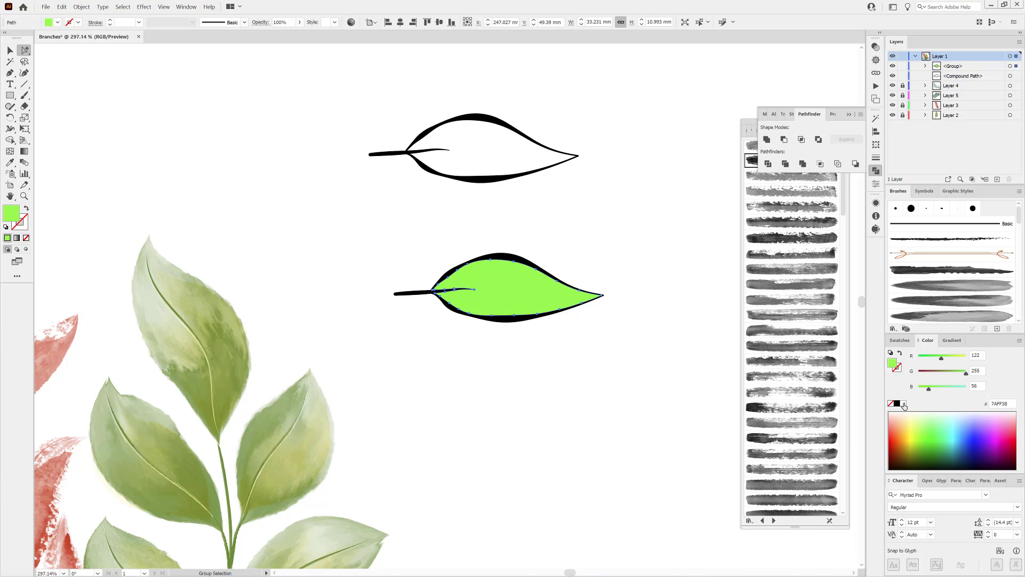
left_click(905, 404)
- Push the upper and lower edges of the original leaf outline inward with the Warp tool to slim its shape
left_click(9, 50)
left_click_drag(298, 76, 630, 209)
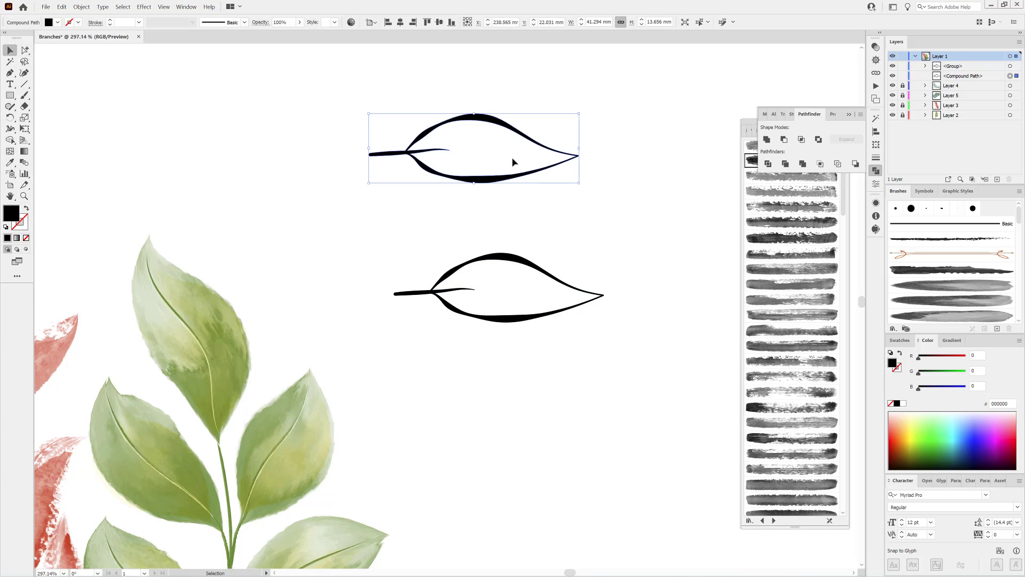
scroll(512, 162, "up", 3)
left_click_drag(9, 129, 38, 139)
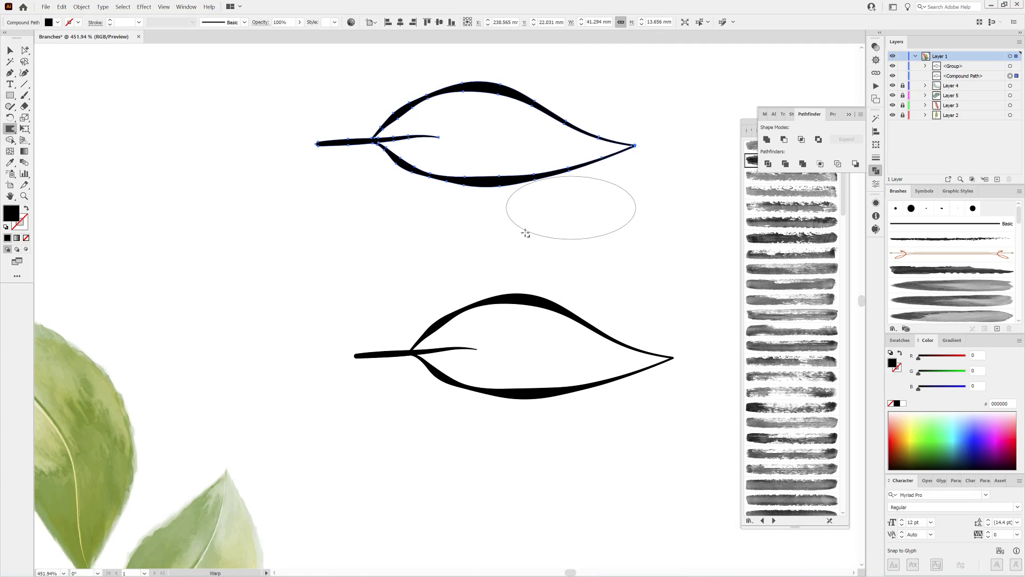
left_click_drag(489, 222, 496, 185)
left_click_drag(487, 68, 492, 81)
left_click_drag(573, 105, 577, 117)
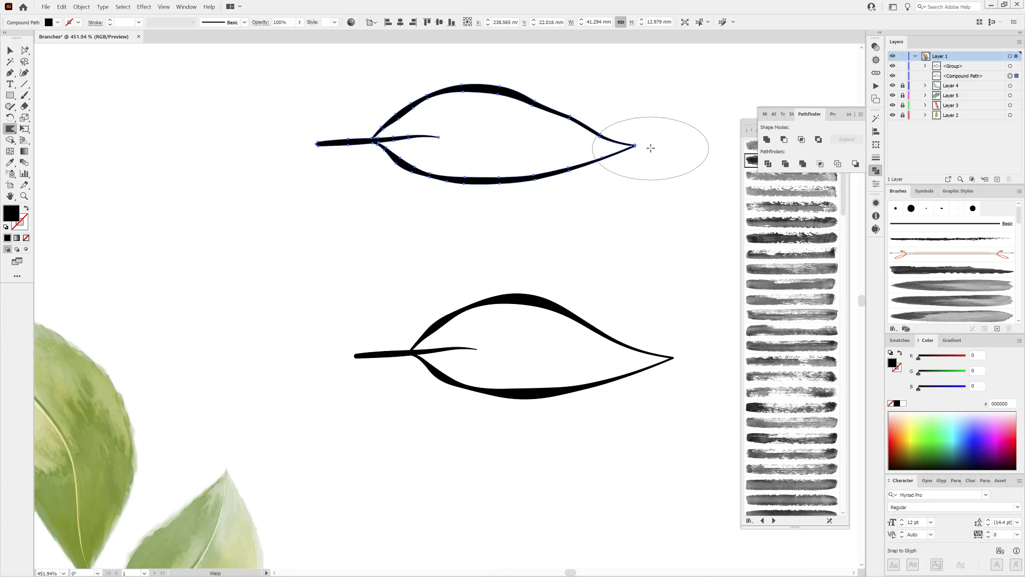
scroll(667, 225, "down", 3)
scroll(625, 238, "right", 2)
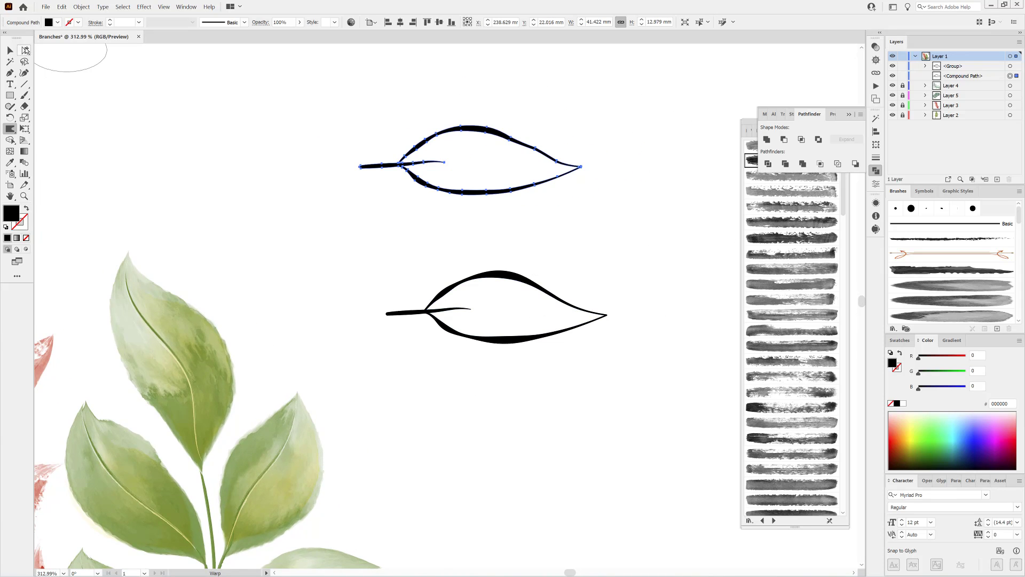
- Reshape the lower leaf outline near its pointed tip with the Warp tool and deselect it
left_click(25, 50)
left_click_drag(348, 230, 649, 430)
left_click_drag(579, 332, 630, 372)
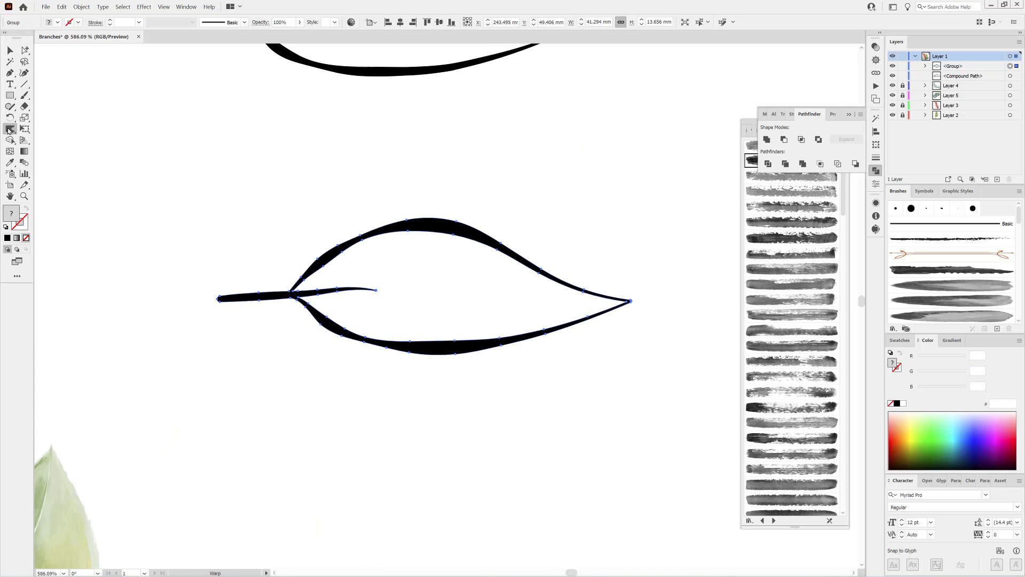
double_click(8, 129)
left_click(518, 382)
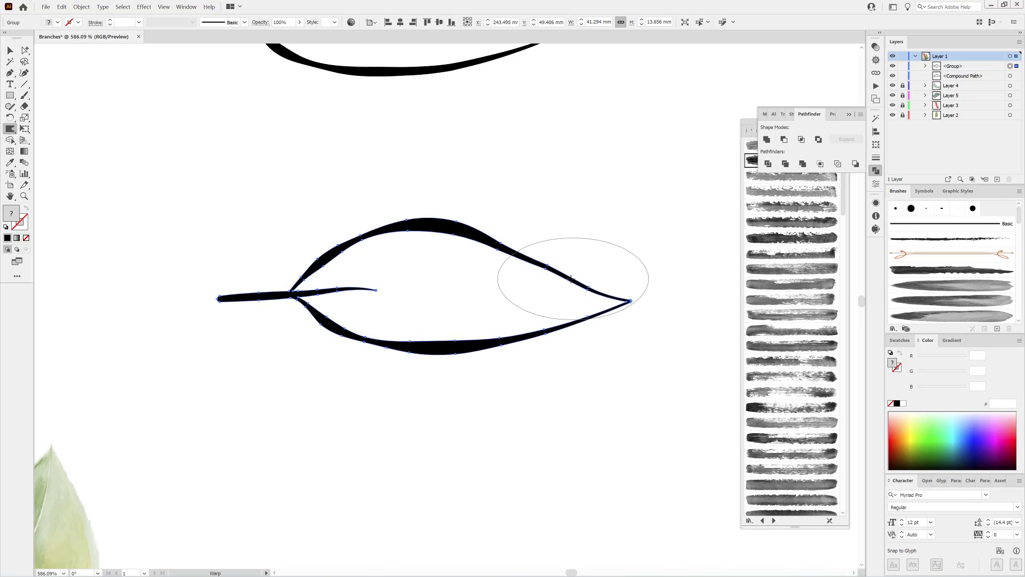
left_click(641, 392, "ctrl")
left_click_drag(629, 393, 555, 369)
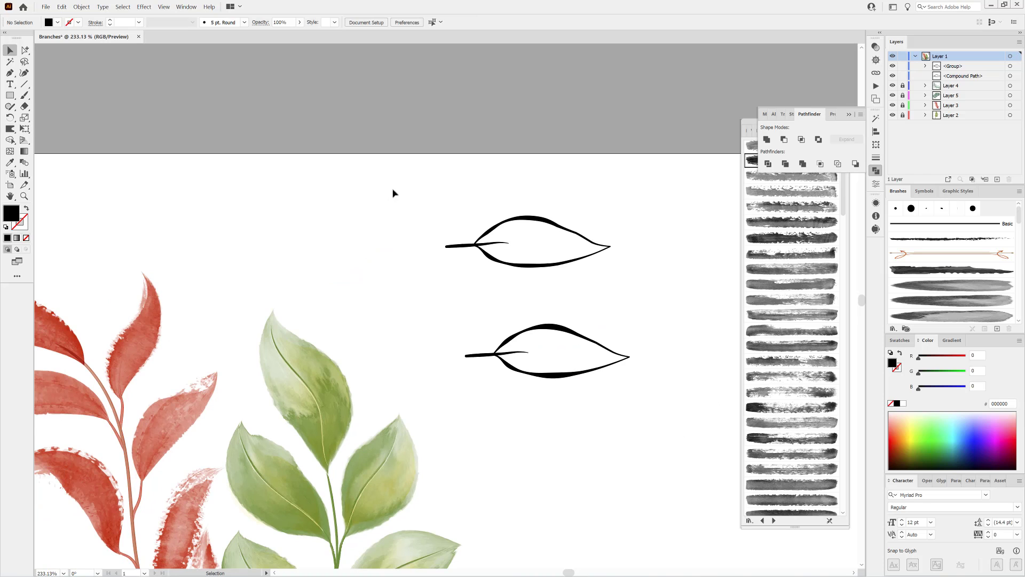
- Save the upper unfilled leaf outline as an art brush with Tints colorization and proportional scaling
left_click(534, 217)
left_click(998, 329)
left_click(476, 307)
left_click(489, 349)
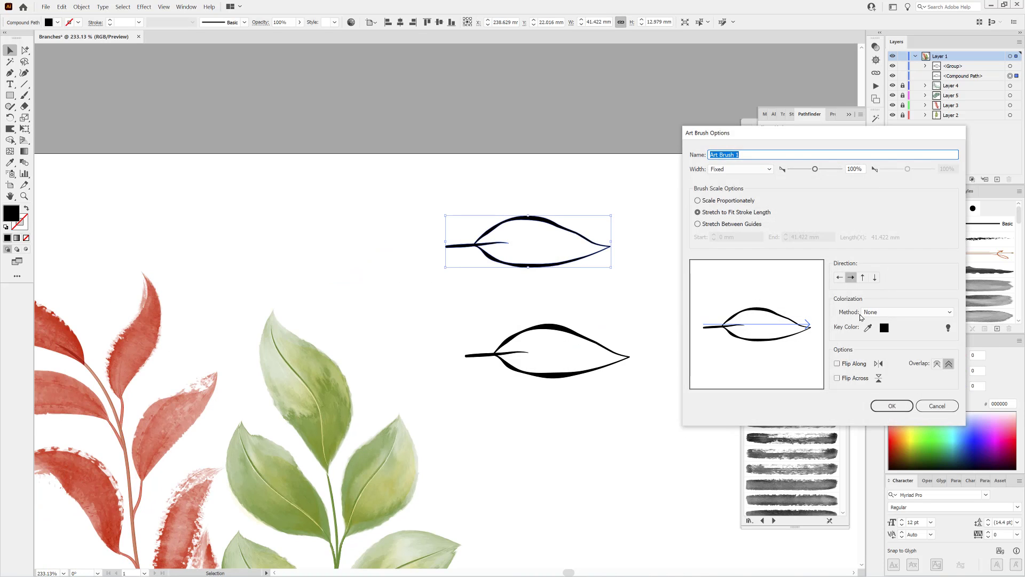
left_click(886, 313)
left_click(886, 337)
left_click(705, 201)
left_click(891, 405)
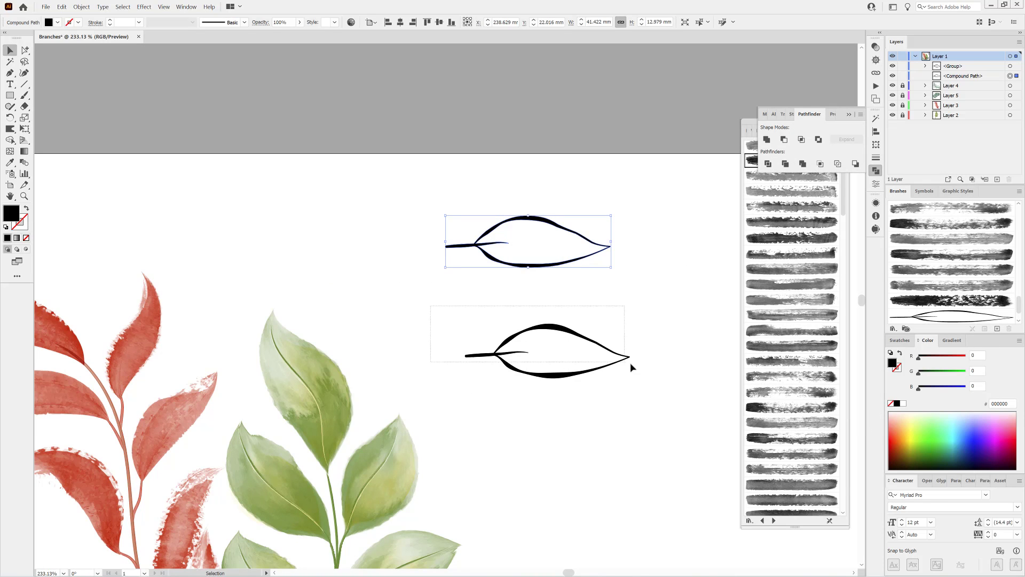
- Create a second art brush from the lower white-filled leaf, scaled proportionately and colorized with Tints
left_click(627, 359)
left_click(997, 328)
left_click(477, 307)
left_click(489, 348)
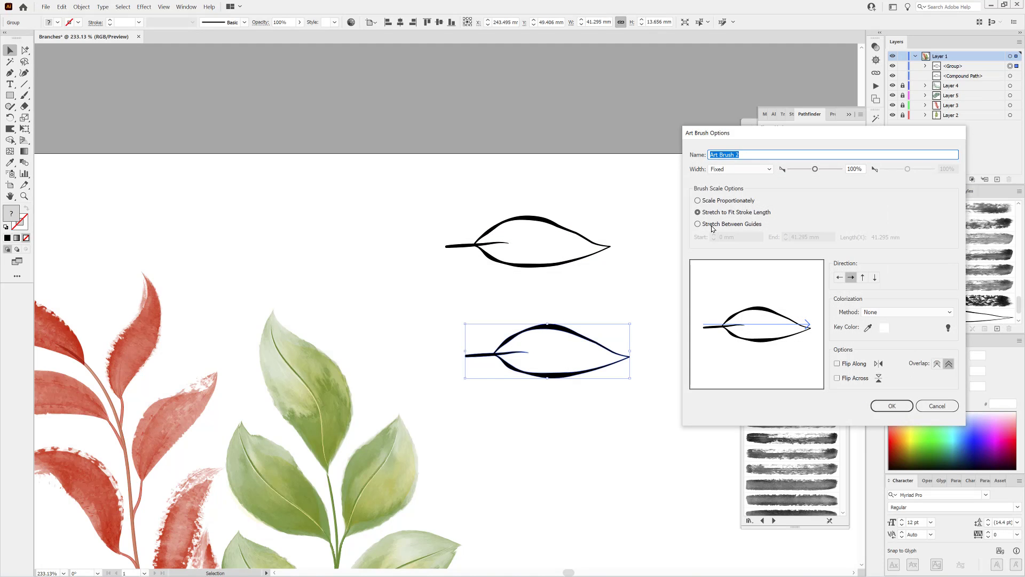
left_click(700, 201)
left_click(897, 313)
left_click(897, 337)
left_click(891, 406)
left_click(680, 410)
- Choose the solid tapered leaf-shaped brush from the VariousFree Brushes library, with no fill and an orange FFC561 stroke
left_click_drag(641, 382, 639, 220)
left_click_drag(631, 331, 591, 345)
left_click_drag(616, 363, 645, 283)
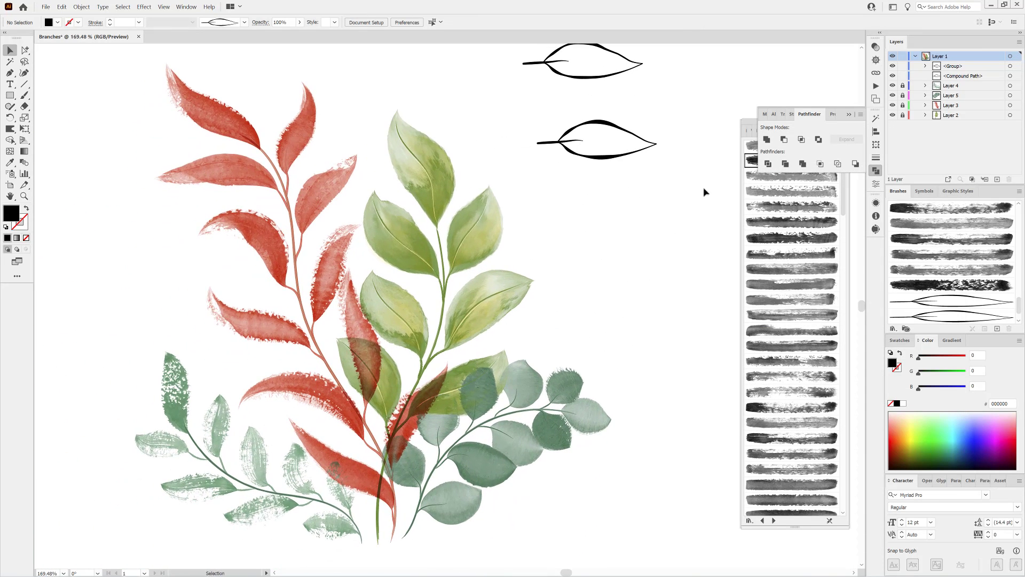
left_click(749, 131)
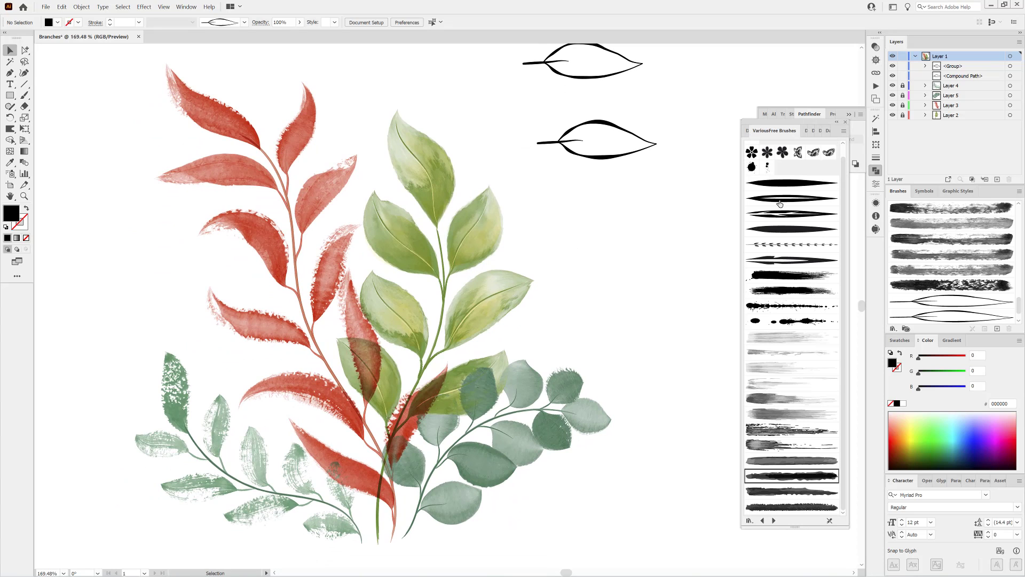
left_click(776, 231)
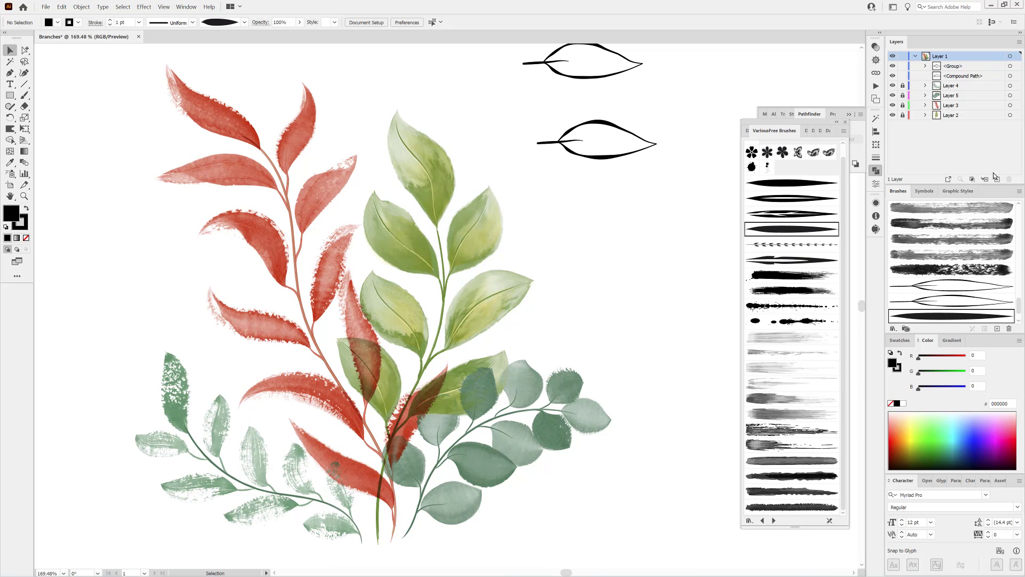
left_click(898, 427)
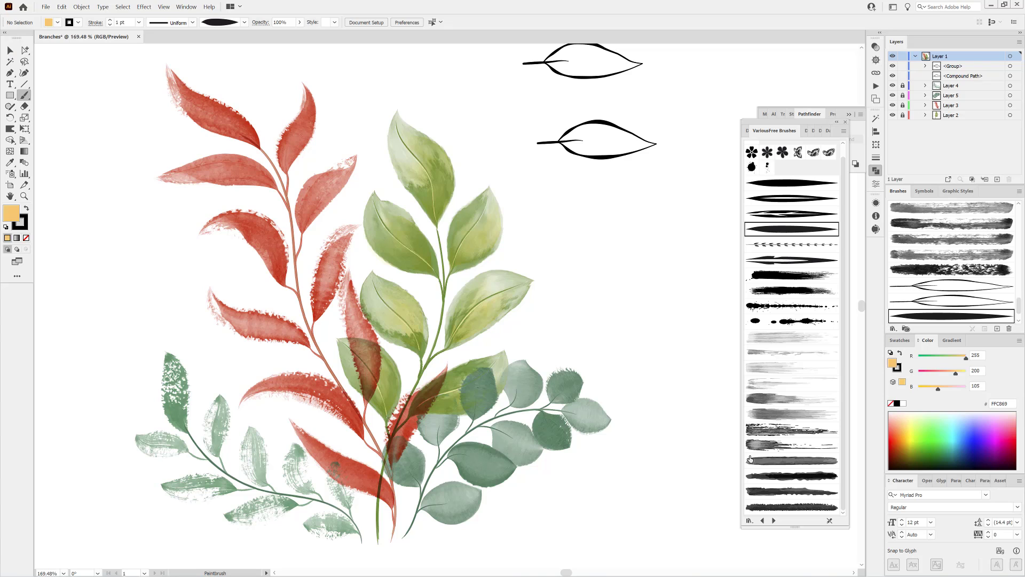
left_click(890, 404)
left_click(899, 368)
left_click(900, 427)
- Paint a test stem about 97 mm tall beside the branches, set its stroke weight to 0.3 pt, and delete it
left_click_drag(657, 504, 672, 223)
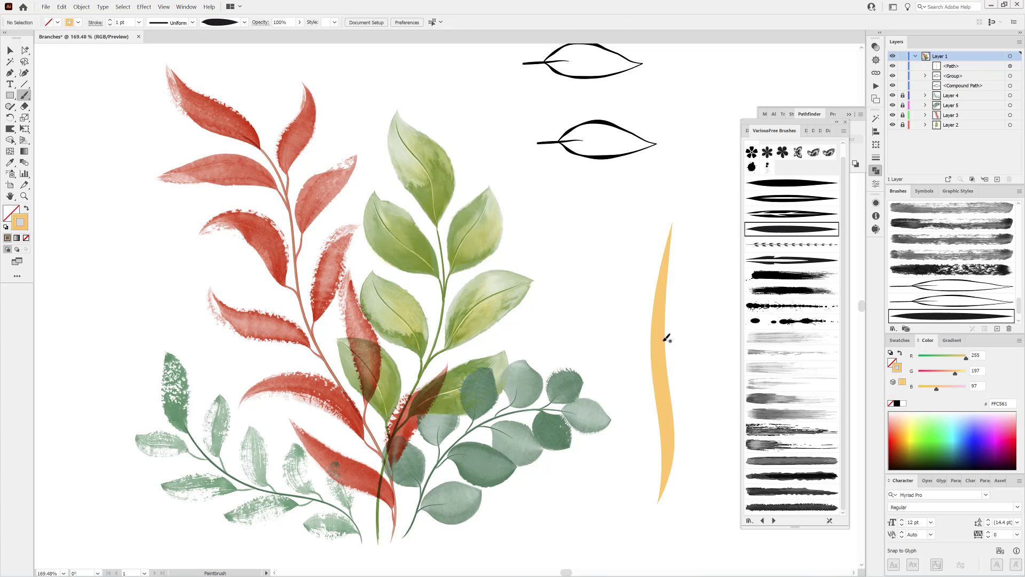
left_click(138, 23)
left_click(148, 36)
double_click(951, 320)
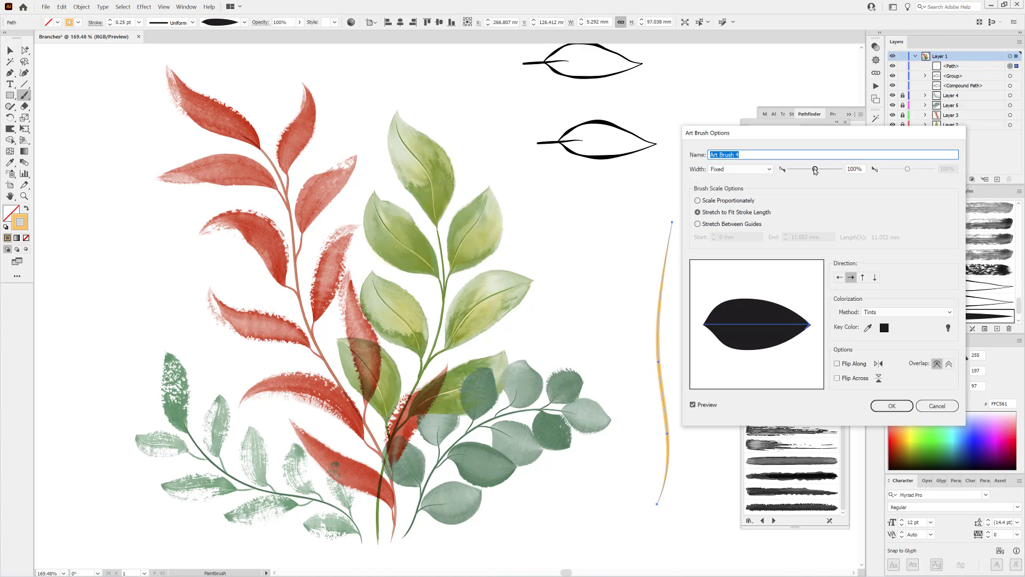
left_click(899, 404)
left_click(865, 294)
left_click(110, 20)
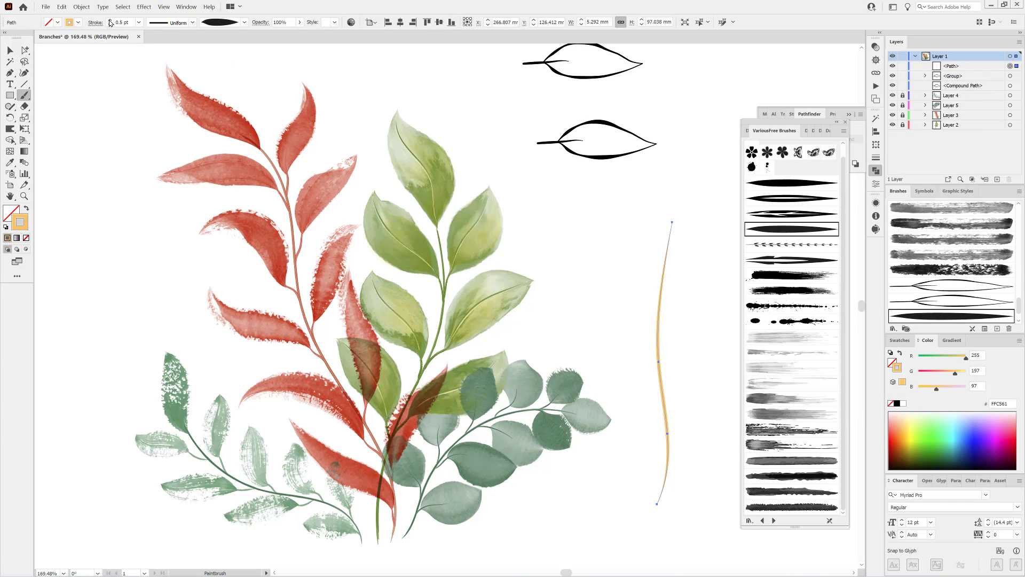
key("Delete")
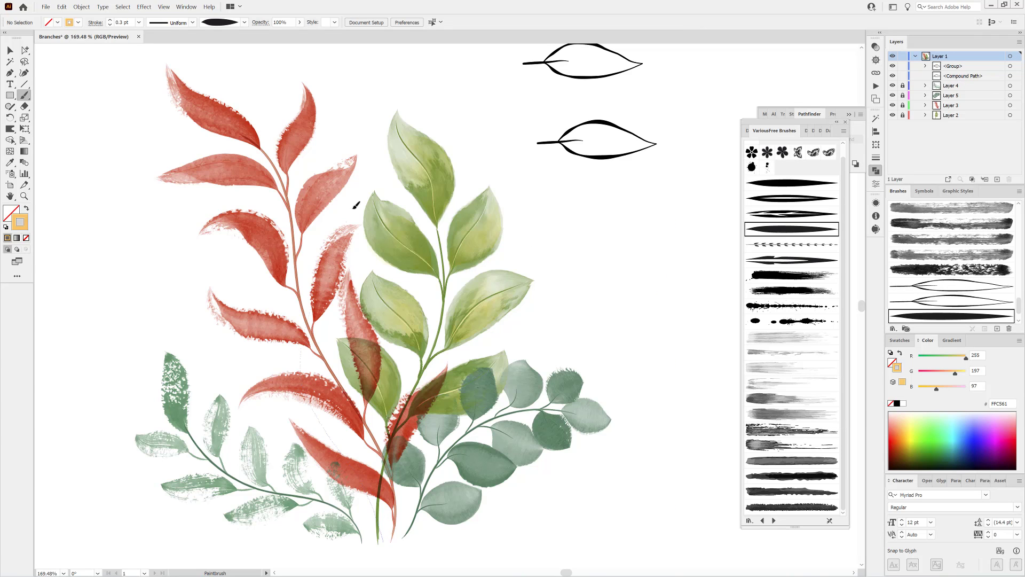
- Paint a curved orange stem over the red branch and attach a 1 pt unfilled outline leaf about 33 mm tall near its base
left_click_drag(353, 209, 365, 105)
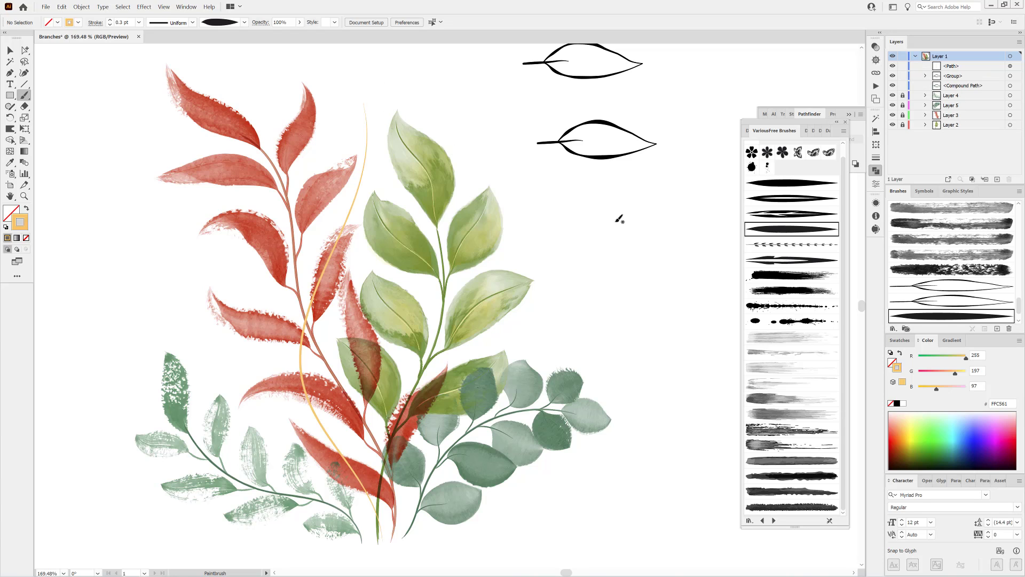
left_click(955, 287)
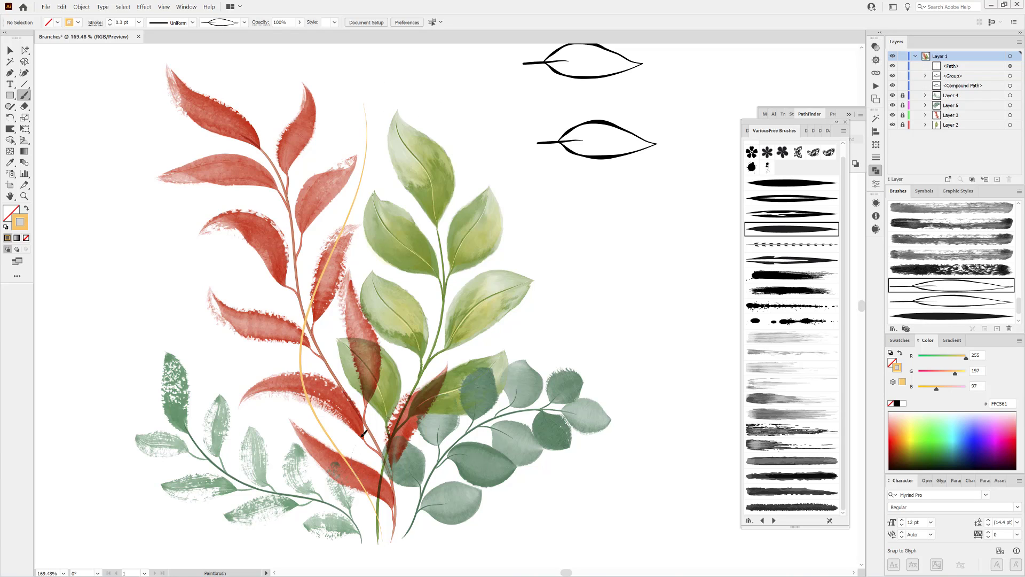
left_click_drag(362, 437, 372, 381)
left_click(110, 21)
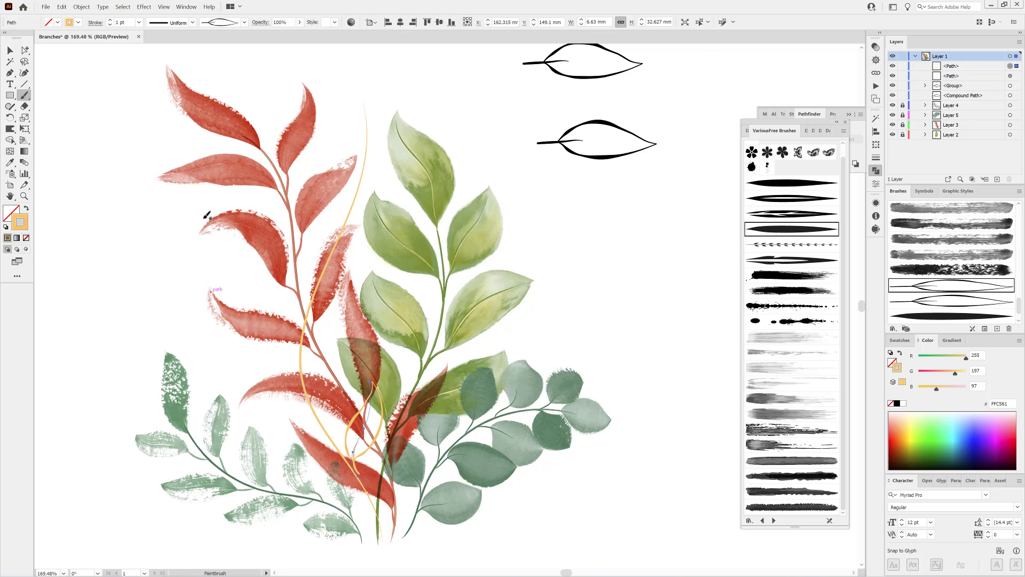
scroll(369, 465, "up", 4)
left_click_drag(358, 421, 354, 423)
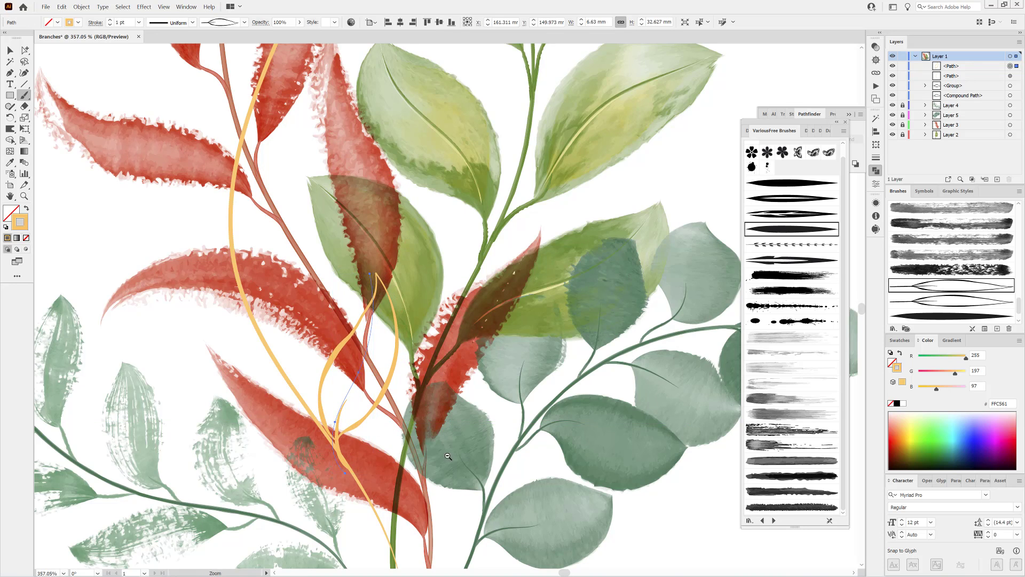
scroll(645, 381, "down", 4)
left_click(126, 292, "ctrl")
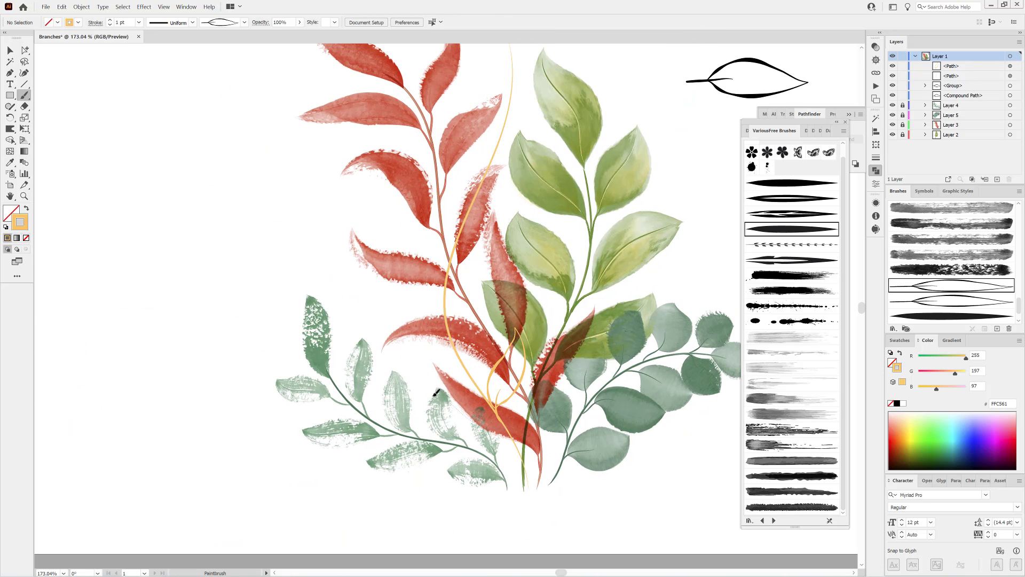
- Paint unfilled orange outline leaves along both sides of the stem up to its tip
mouse_move(435, 392)
left_mouse_down()
mouse_move(475, 354)
mouse_move(501, 287)
left_mouse_up()
mouse_move(472, 353)
left_mouse_down()
mouse_move(452, 315)
mouse_move(450, 277)
mouse_move(505, 238)
left_mouse_up()
left_click(454, 354, "ctrl")
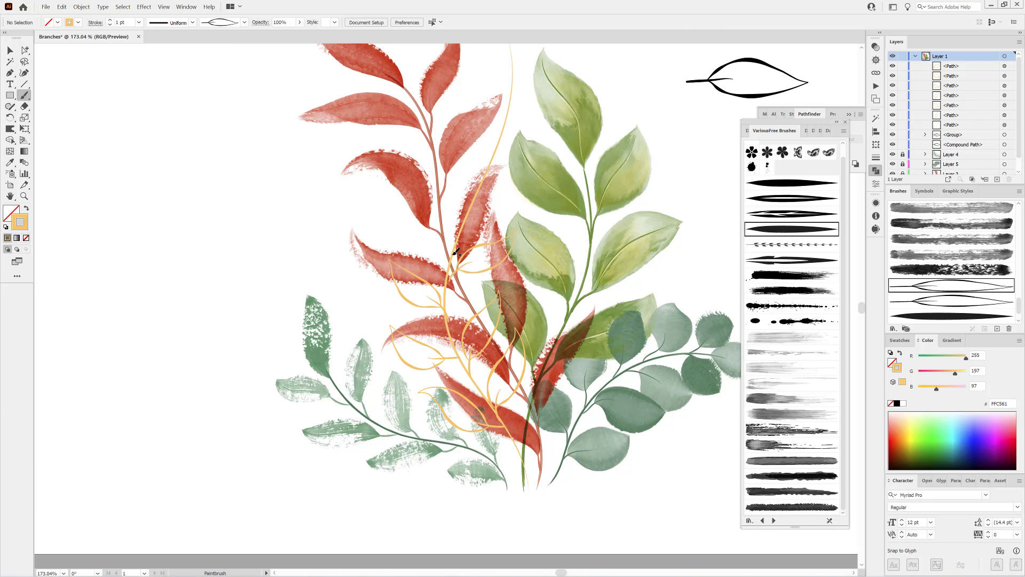
left_click_drag(422, 202, 394, 201)
mouse_move(470, 213)
left_mouse_down()
mouse_move(537, 163)
mouse_move(516, 281)
left_mouse_up()
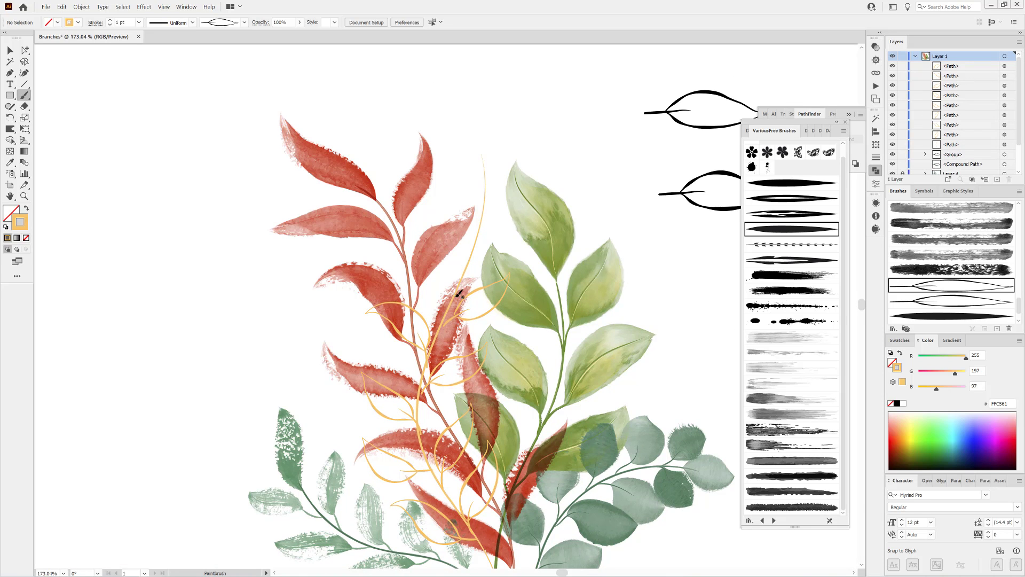
left_click_drag(454, 289, 453, 281)
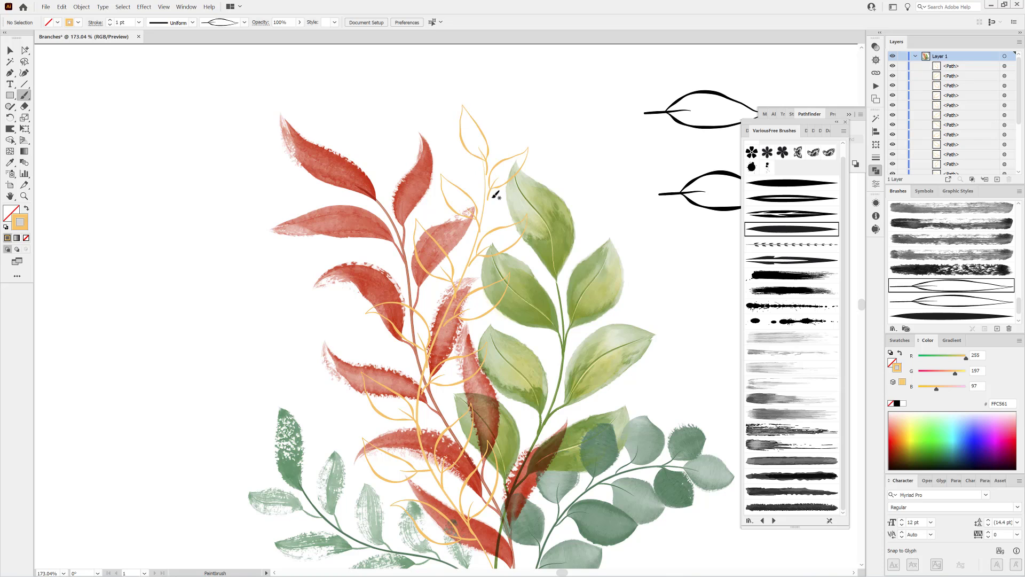
- Shift the lower orange leaves individually so their stalks meet the stem
left_click_drag(416, 428, 423, 297)
scroll(422, 296, "up", 3)
left_click(25, 50)
left_click(420, 407)
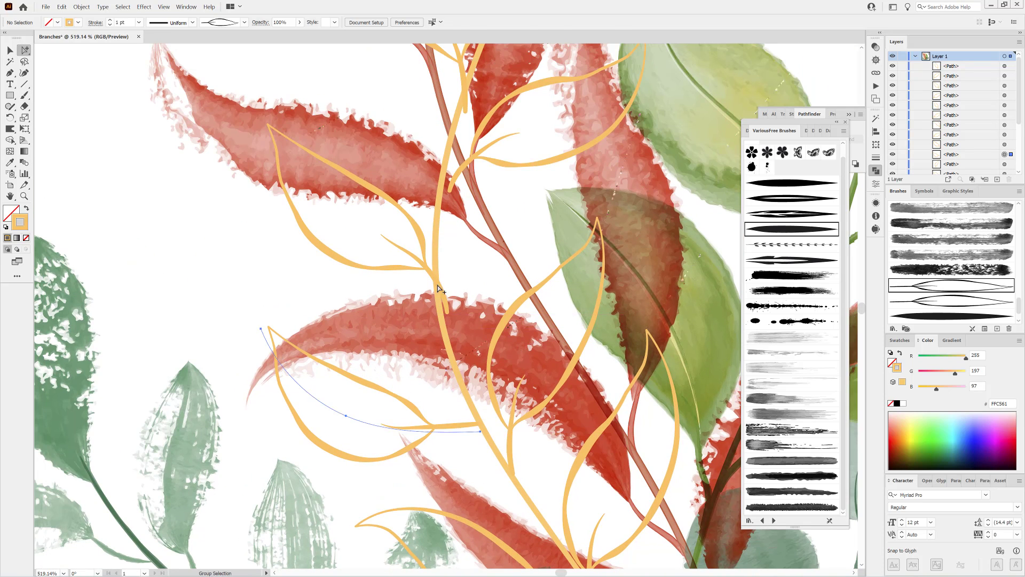
left_click_drag(426, 237, 418, 239)
left_click_drag(464, 160, 416, 366)
left_click_drag(482, 370, 473, 371)
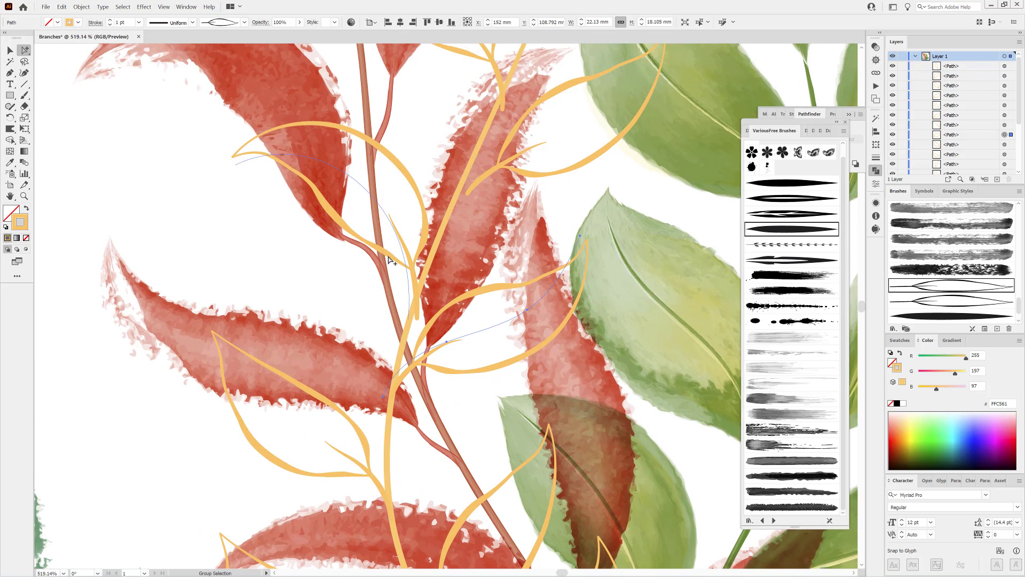
- Move the middle and upper orange leaves one by one so their stalks join the stem
left_click_drag(389, 256, 380, 257)
left_click_drag(454, 171, 436, 335)
left_click_drag(526, 339, 516, 339)
left_click_drag(443, 216, 436, 216)
left_click_drag(481, 139, 447, 311)
left_click_drag(604, 302, 597, 302)
left_click_drag(513, 207, 507, 207)
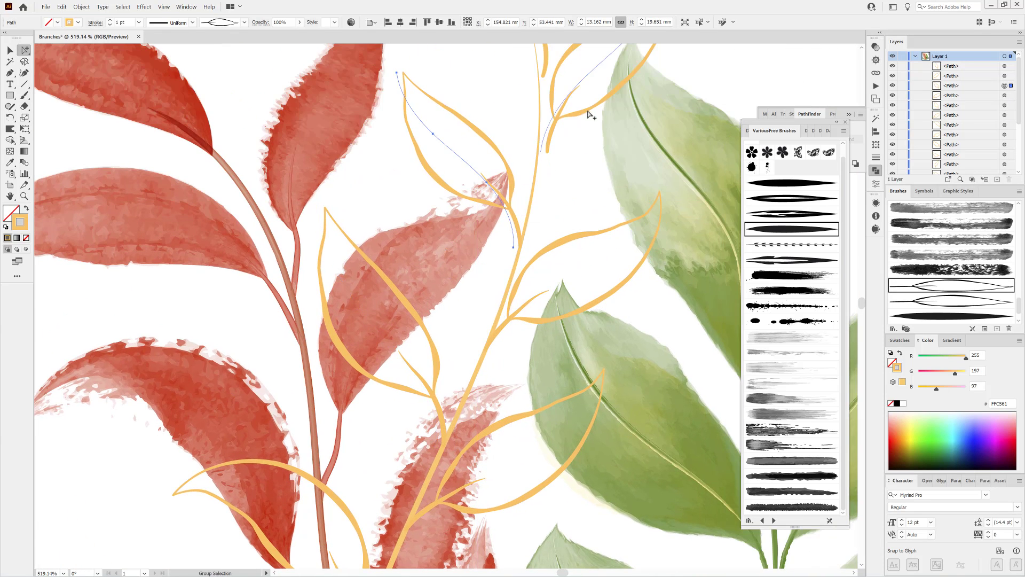
left_click_drag(589, 111, 574, 147)
left_click_drag(569, 115, 582, 287)
left_click_drag(560, 225, 554, 217)
- Adjust the stalk end of the topmost orange leaf with Direct Selection so it flows into the stem tip
left_click_drag(23, 50, 47, 52)
left_click(543, 237)
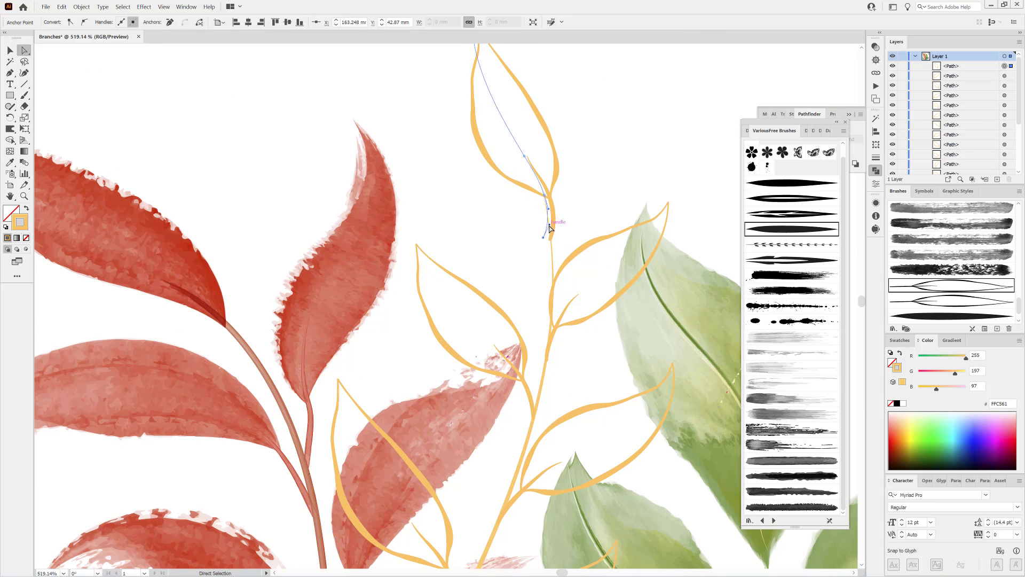
left_click_drag(542, 226, 551, 245)
left_click_drag(516, 186, 505, 181)
left_click_drag(614, 302, 476, 286)
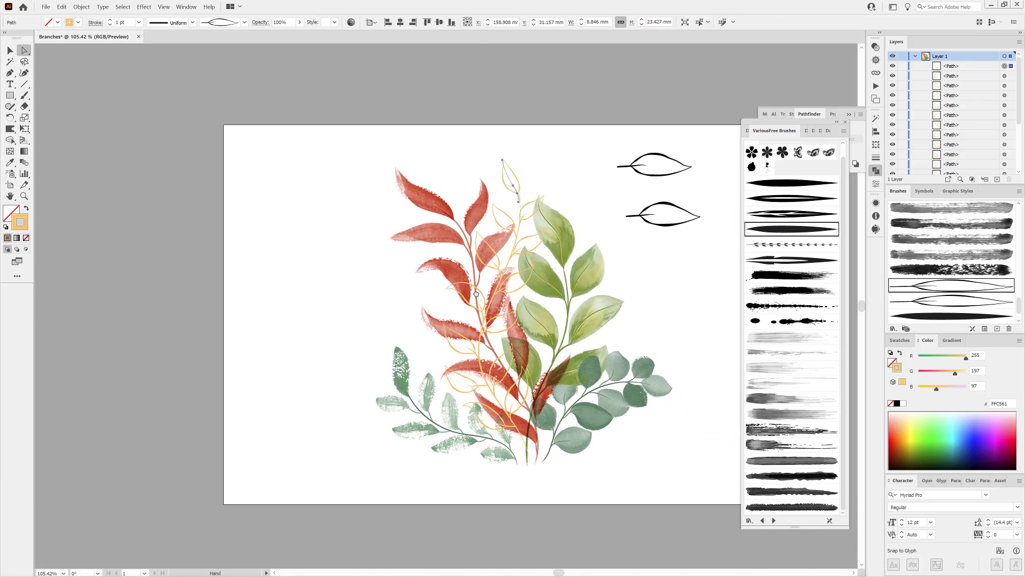
left_click_drag(587, 266, 650, 277)
left_click(639, 277)
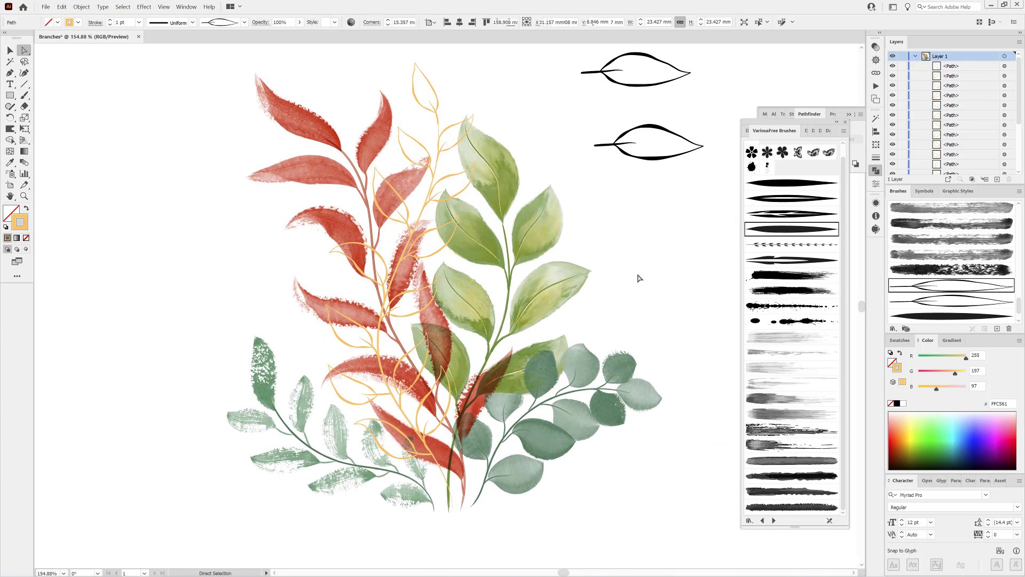
- Pick up the orange stem's brush and stroke settings for the Paintbrush, leaving nothing selected
left_click(378, 335)
left_click(24, 95)
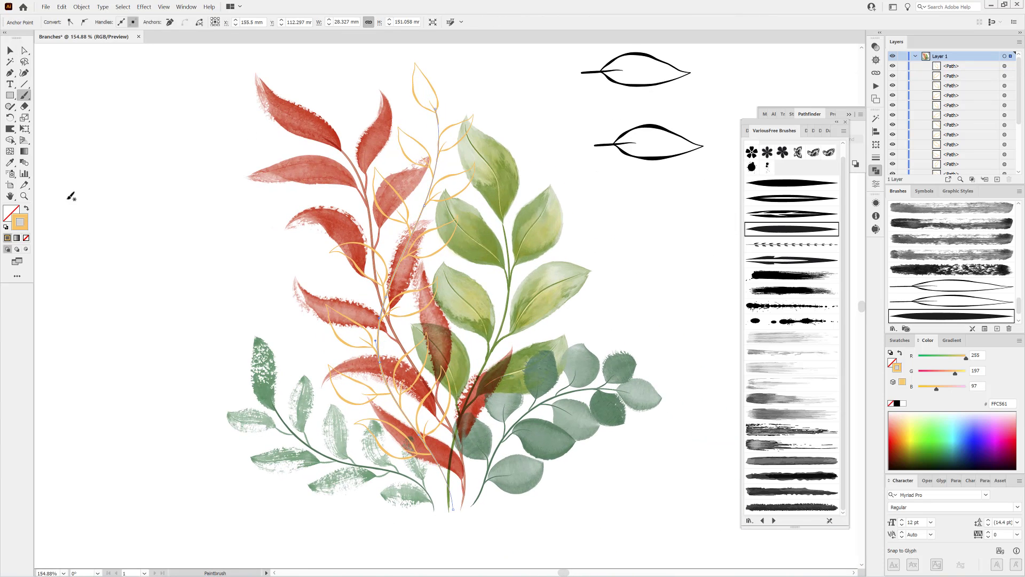
left_click(69, 197, "ctrl")
- Collect all the orange stem and leaf paths in a new layer
left_click(958, 68)
scroll(962, 80, "down", 5)
left_click(964, 108, "shift")
left_click(1019, 42)
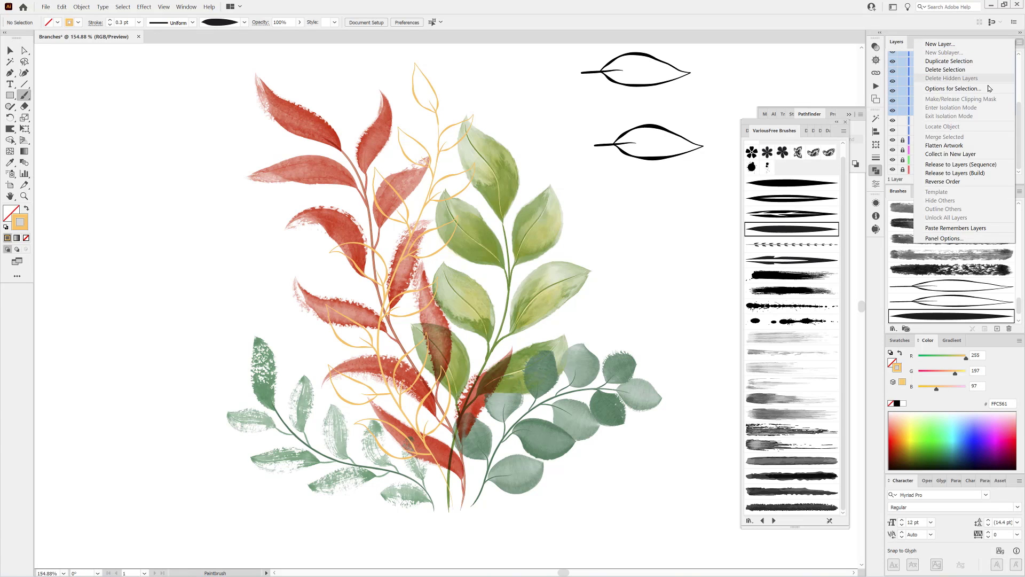
left_click(963, 150)
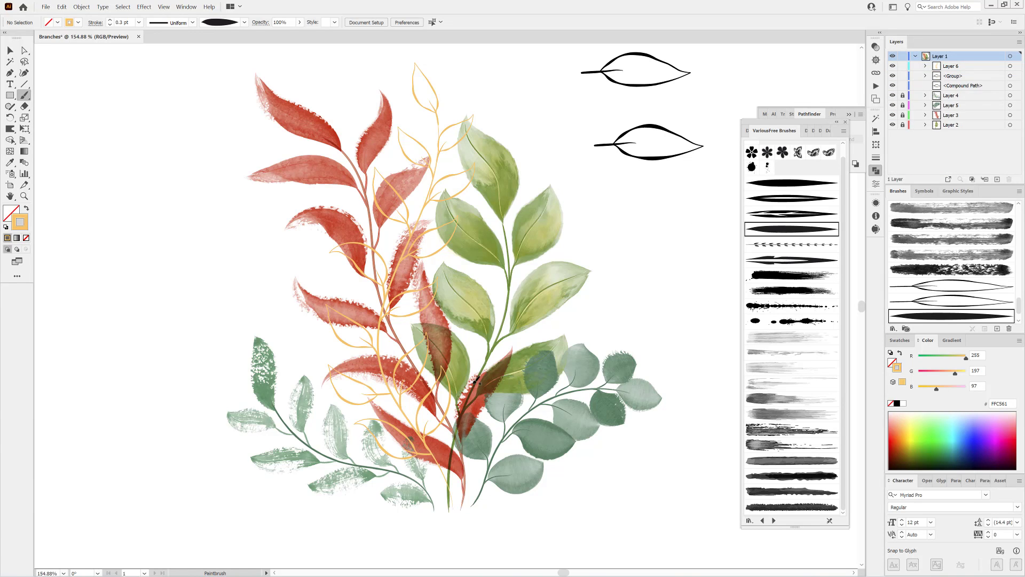
- Paint a curved golden stem rising rightward from the green branch, and start its leaves with the leaf-outline art brush at 1 pt
left_click_drag(629, 211, 633, 210)
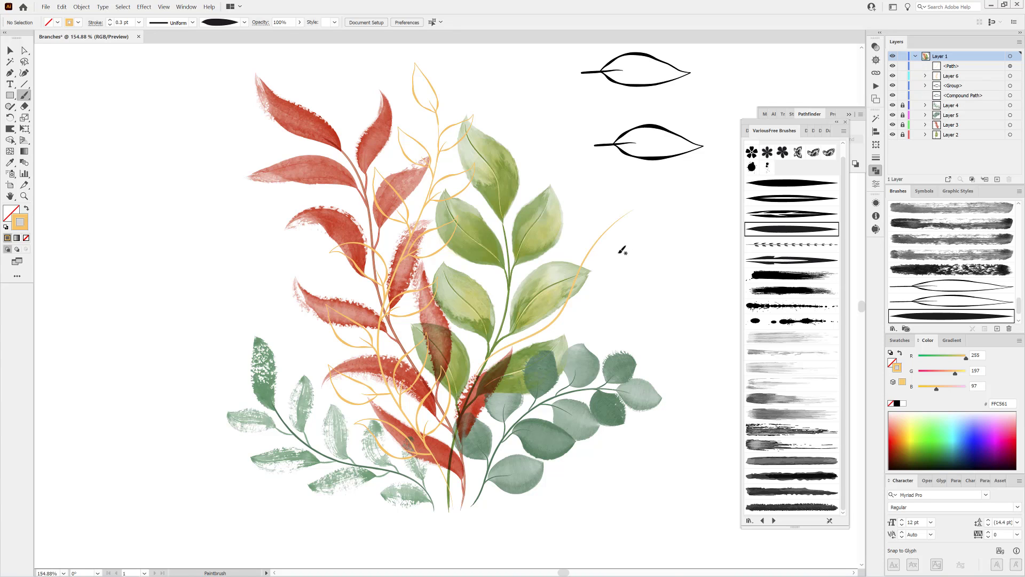
left_click(654, 264, "ctrl")
left_click(938, 301)
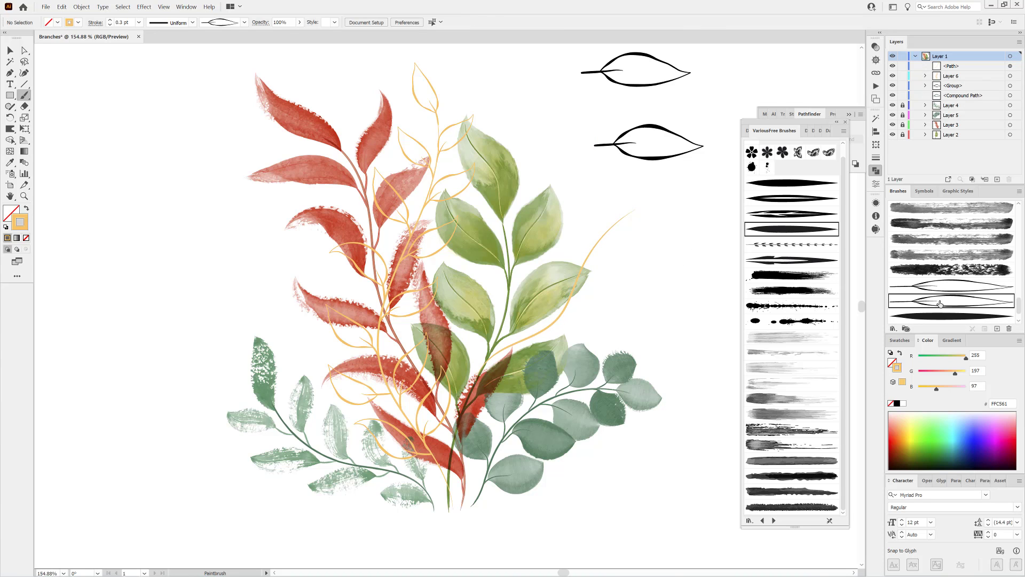
key("ctrl+space")
left_click_drag(484, 357, 525, 377)
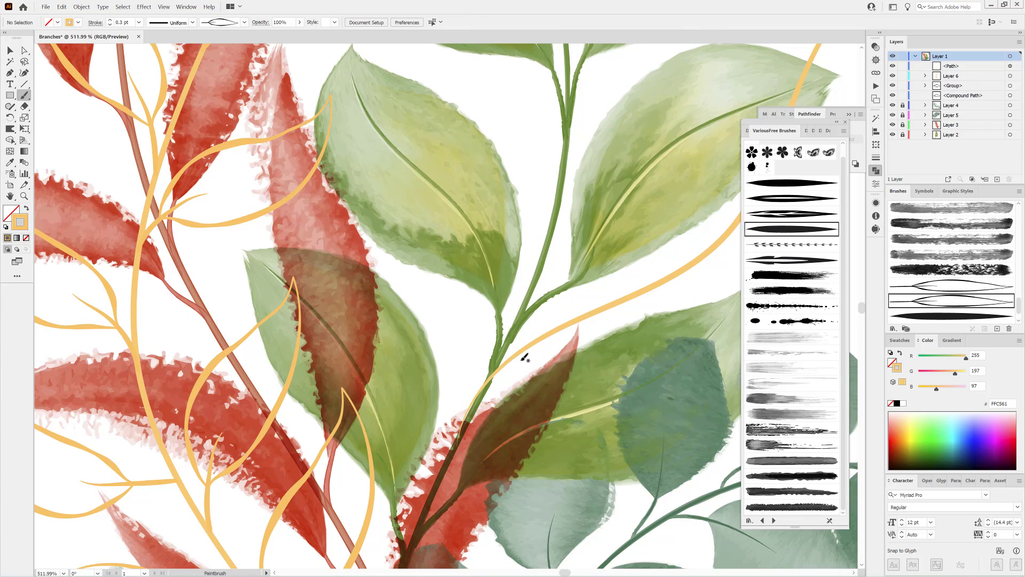
left_click_drag(471, 337, 465, 284)
left_click(477, 333, "ctrl")
left_click(110, 20)
key("space")
mouse_move(555, 336)
left_mouse_down()
mouse_move(437, 273)
mouse_move(532, 296)
left_mouse_up()
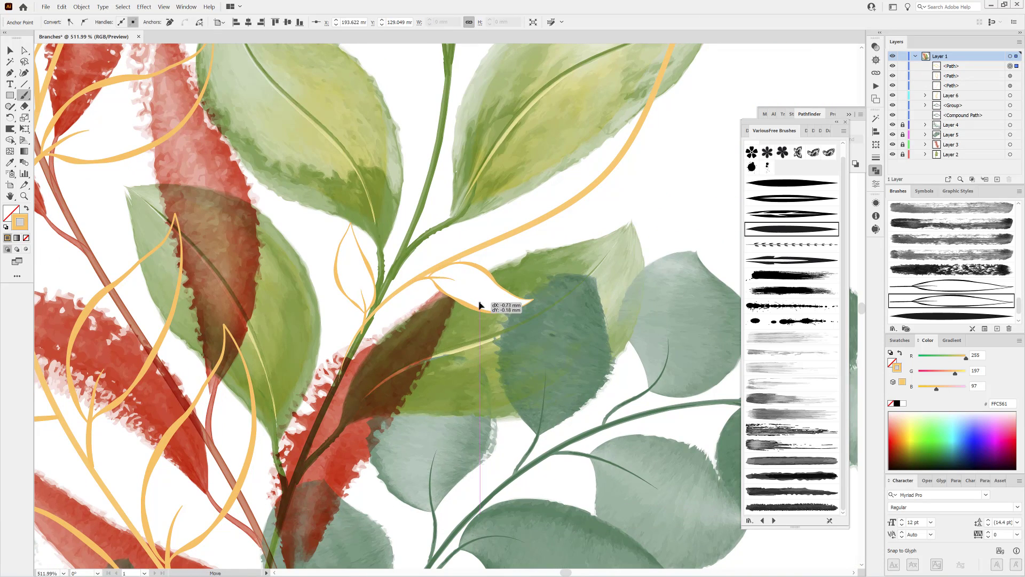
- Paint more golden outlined leaves on both sides of the new stem's lower part, adjusting them to meet the stem
left_click_drag(499, 214, 525, 149)
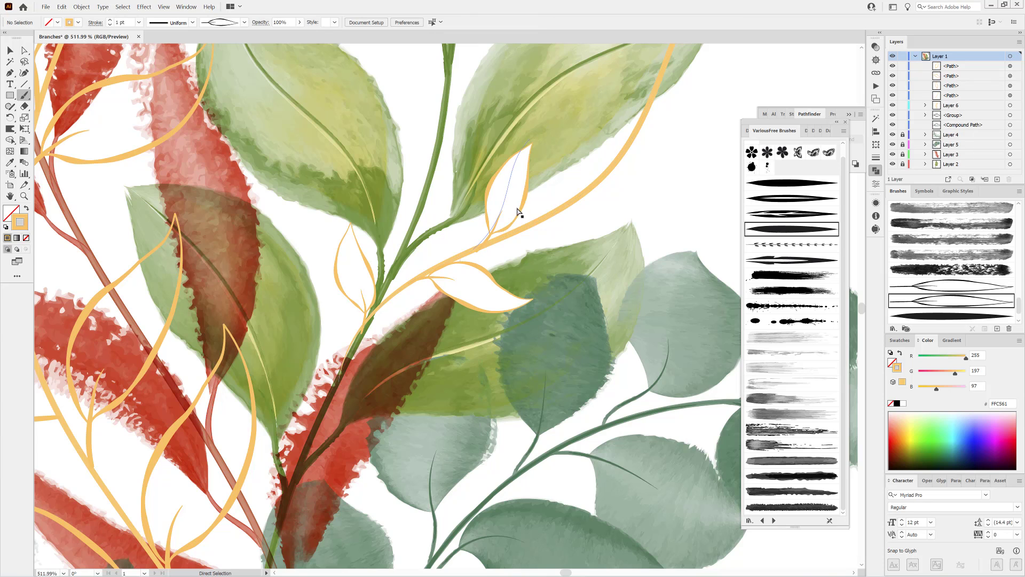
left_click_drag(511, 211, 448, 237)
left_click_drag(476, 297, 454, 316)
left_click(479, 253, "ctrl")
left_click_drag(567, 266, 581, 274)
left_click_drag(522, 224, 552, 148)
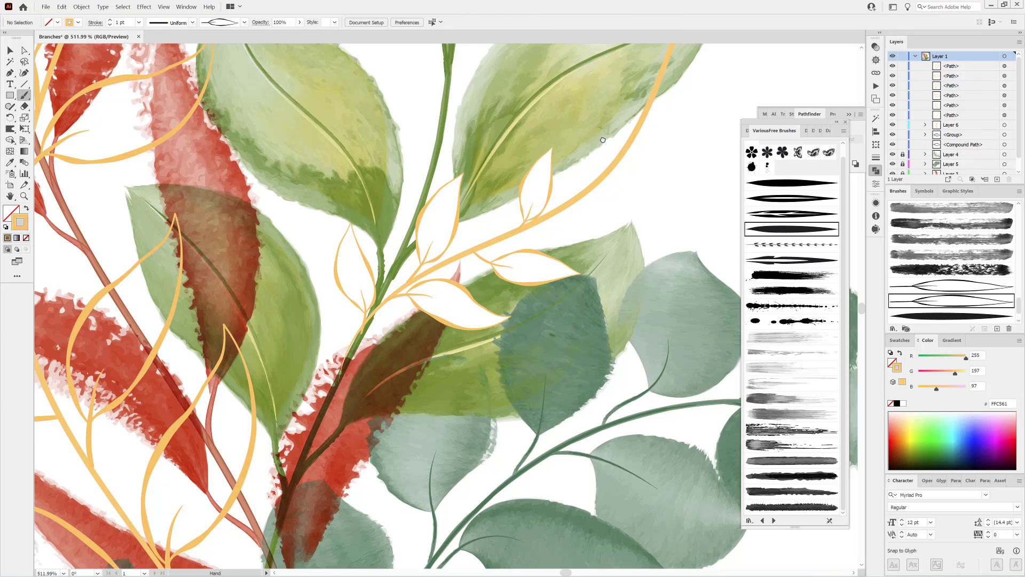
- Continue the golden outlined leaves along both sides of the stem's middle and upper part, ending with one at the tip
mouse_move(616, 178)
left_mouse_down()
mouse_move(469, 316)
mouse_move(532, 343)
left_mouse_up()
left_click_drag(455, 312, 462, 196)
mouse_move(513, 219)
left_mouse_down()
mouse_move(516, 168)
mouse_move(499, 119)
left_mouse_up()
left_click_drag(562, 234, 508, 254)
left_click_drag(586, 168, 512, 384)
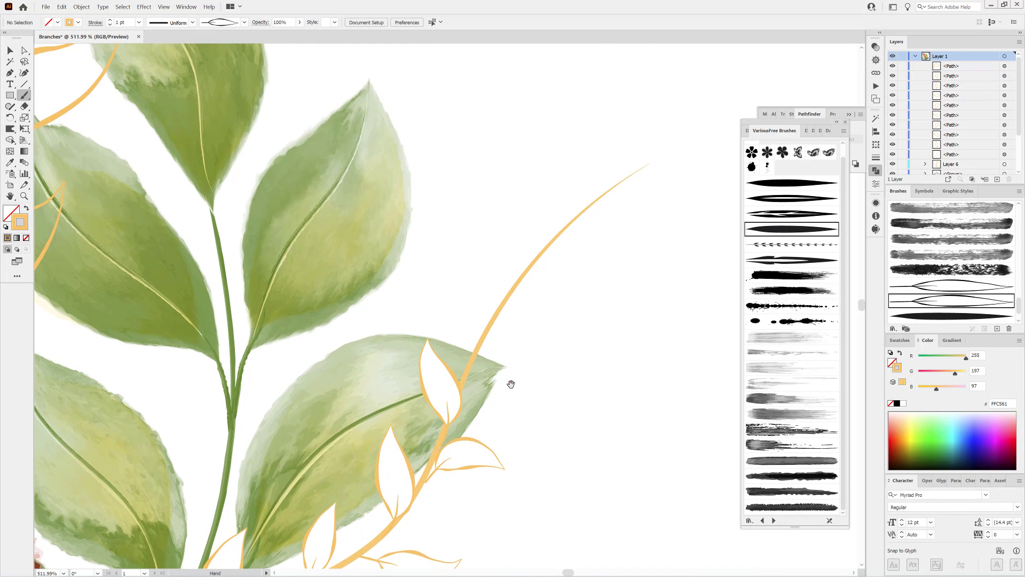
left_click_drag(549, 319, 484, 357)
left_click_drag(492, 298, 494, 312)
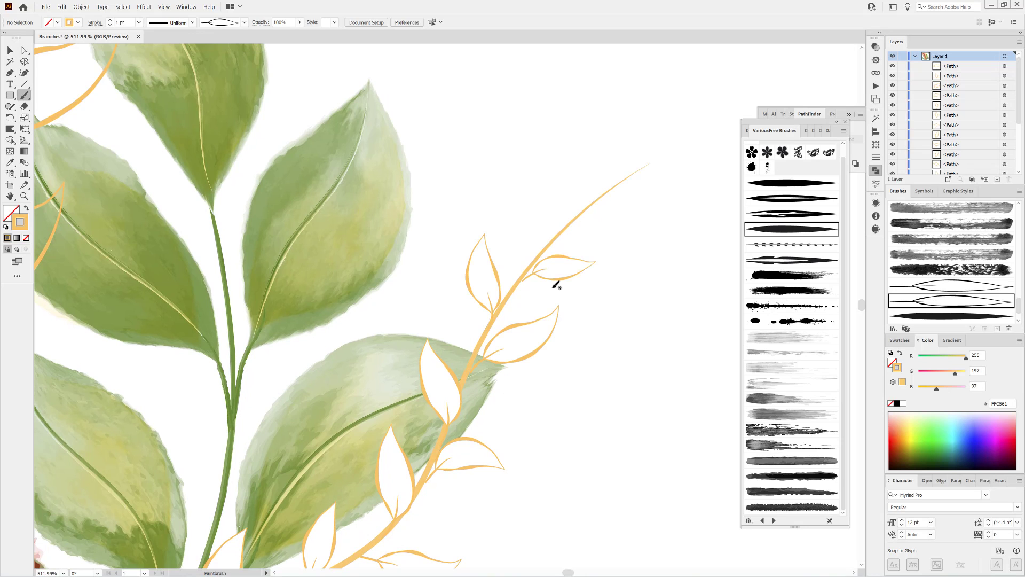
mouse_move(556, 286)
left_mouse_down()
mouse_move(526, 279)
mouse_move(534, 248)
left_mouse_up()
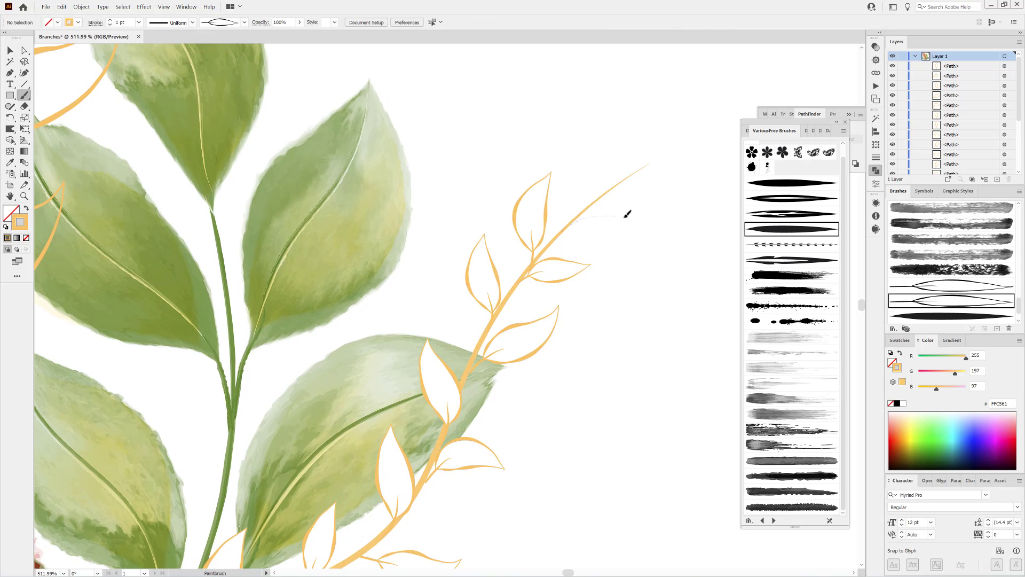
left_click_drag(708, 139, 657, 183)
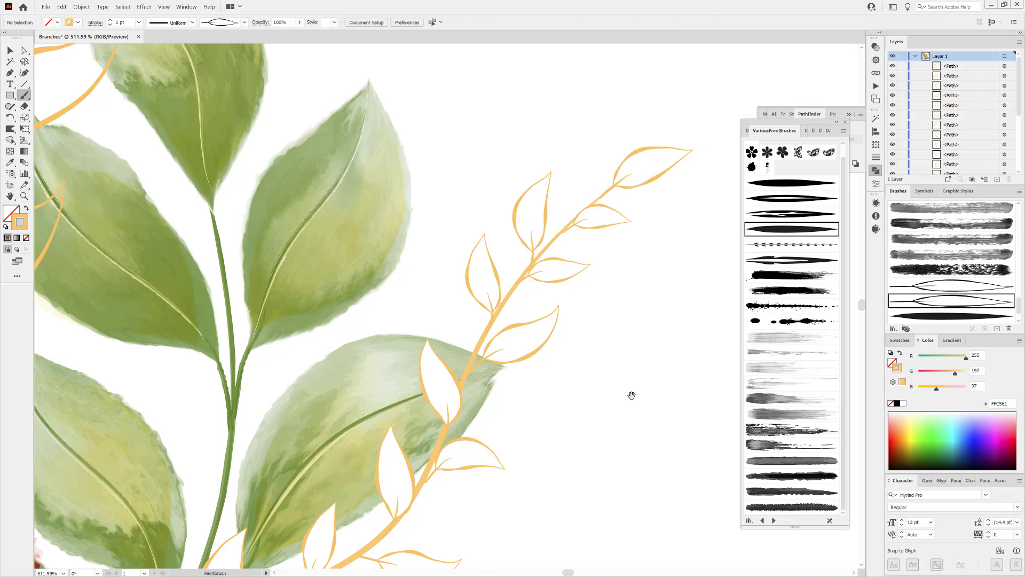
- Collect all paths of the new leafy branch in a new layer and place it directly beneath Layer 3
key("ctrl+0")
scroll(626, 371, "up", 2)
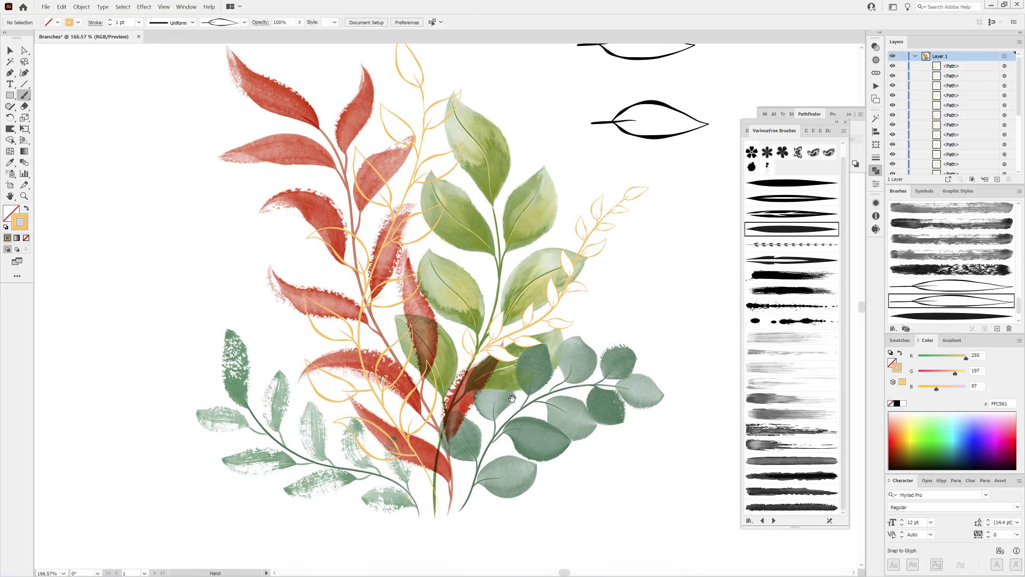
scroll(956, 130, "down", 5)
left_click(957, 103, "shift")
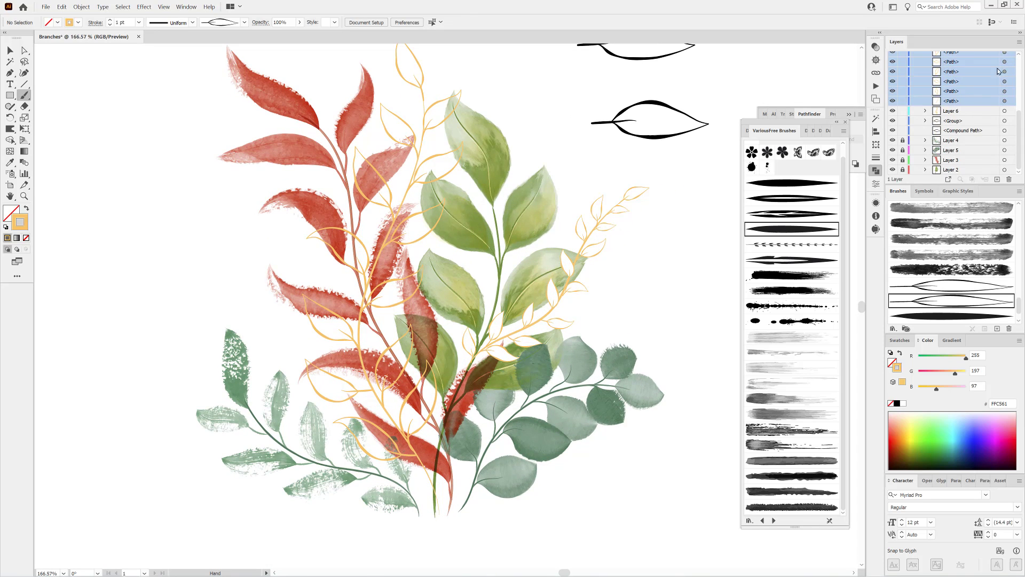
left_click(1020, 42)
left_click(950, 156)
left_click_drag(956, 67, 962, 131)
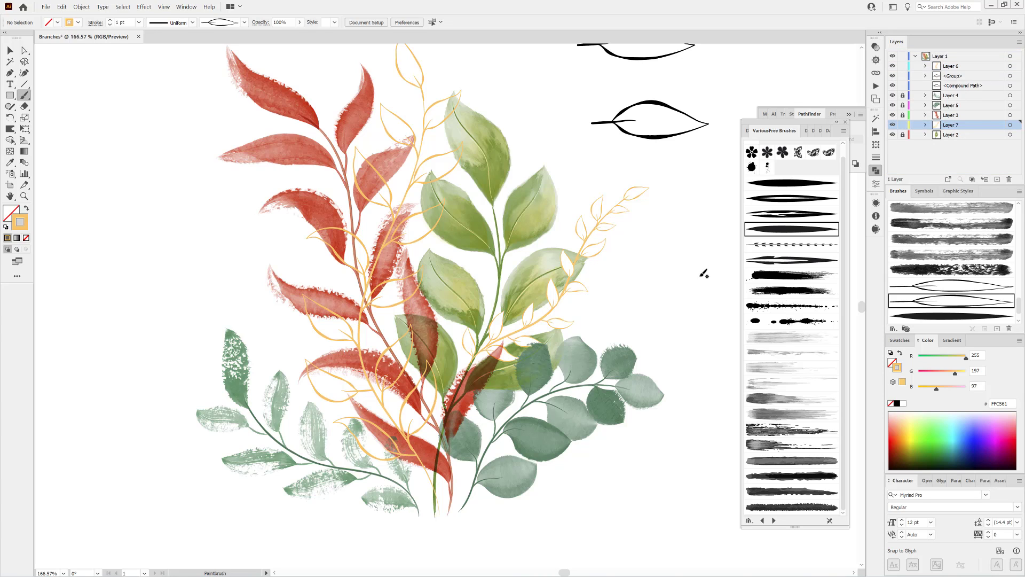
- Recolor the strokes of the branch in Layer 7 dark brown (#844A28) and deselect it
left_click(1009, 127)
left_click_drag(965, 358, 932, 374)
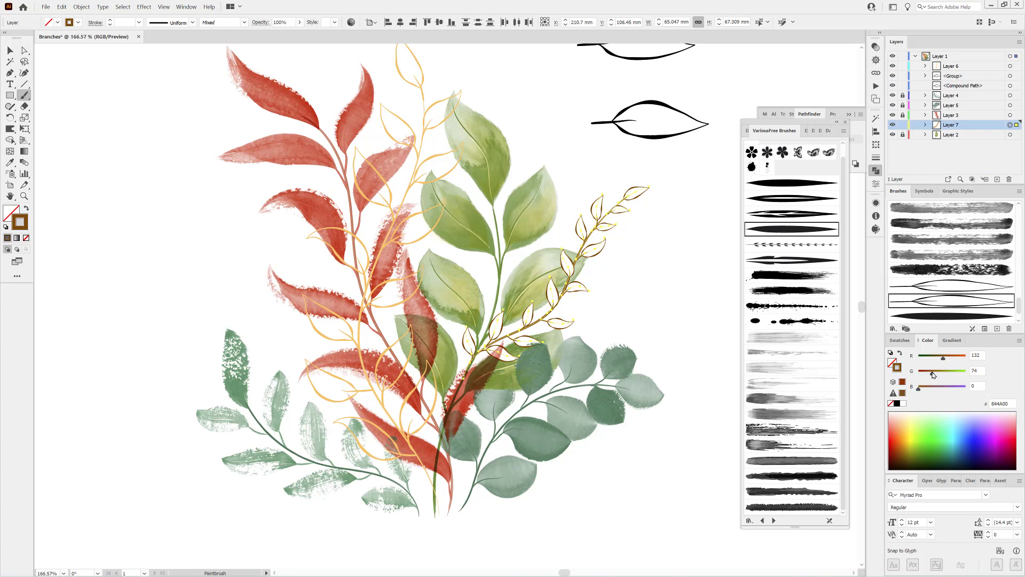
left_click(696, 306, "ctrl")
- Expand the appearance of the golden branch in Layer 6, deselect it, and hide all the other artwork layers
left_click(952, 66)
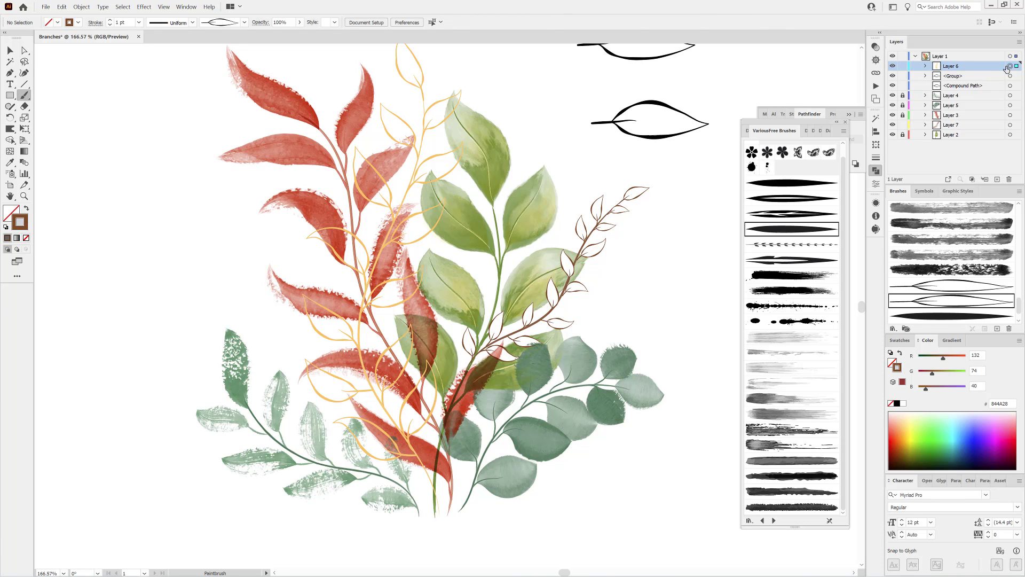
left_click(1010, 65)
left_click(81, 6)
left_click(102, 108)
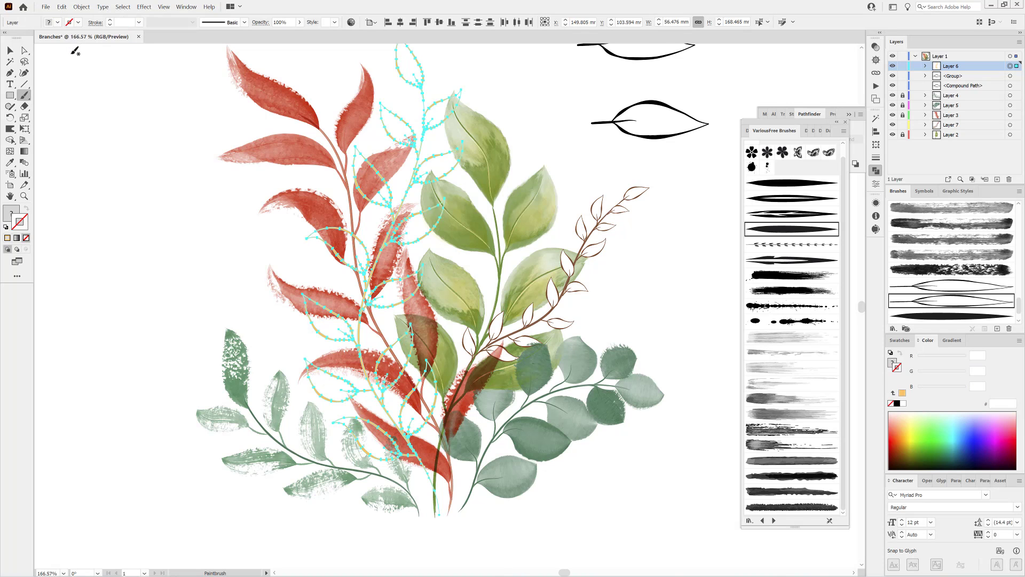
left_click_drag(419, 446, 492, 475, "ctrl+space")
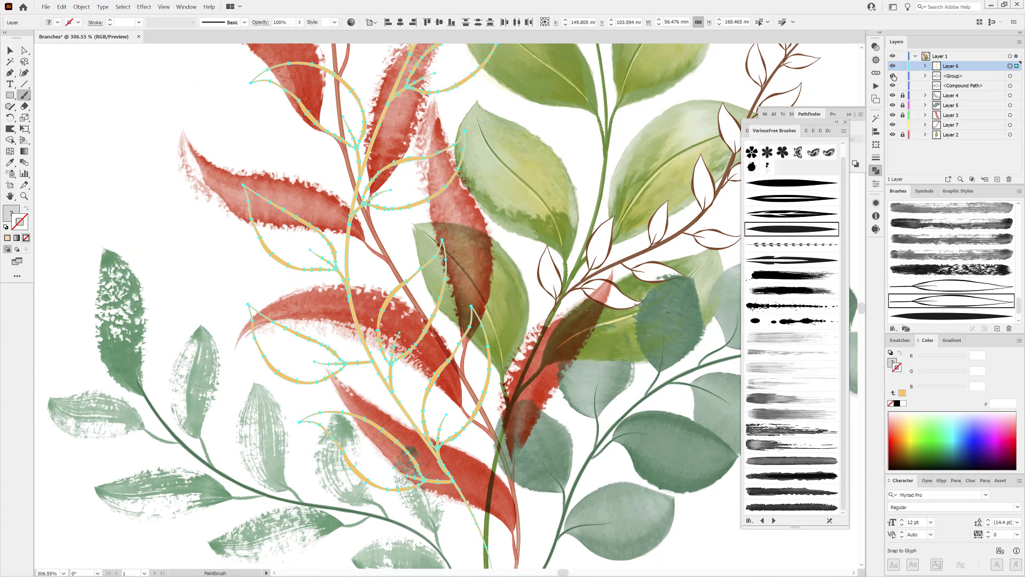
left_click(600, 277, "ctrl")
- Select the expanded branch shapes with the Magic Wand, fill them with orange (#FFA138), and hide the selection edges
left_click(10, 62)
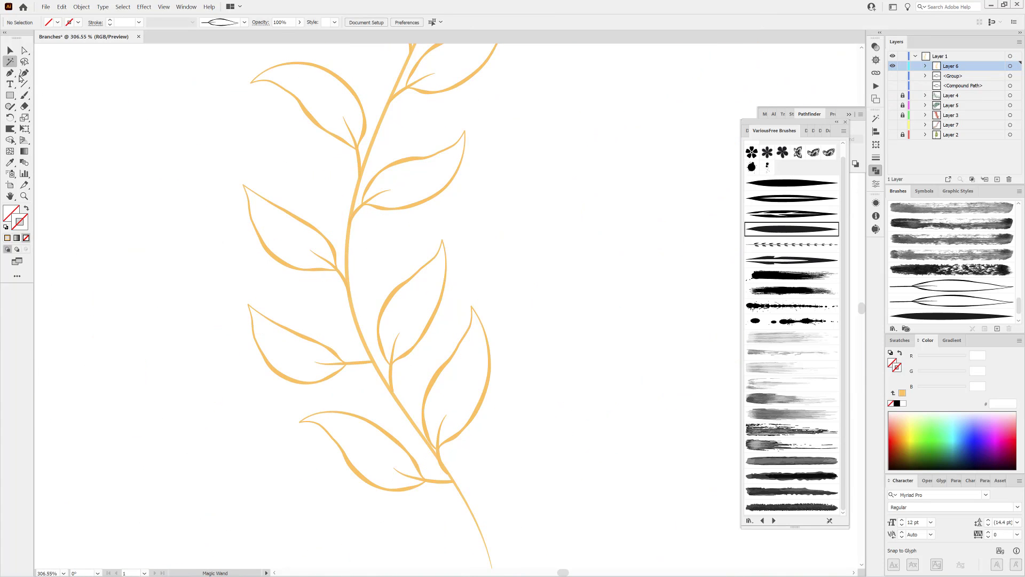
left_click(409, 160)
scroll(603, 272, "down", 3)
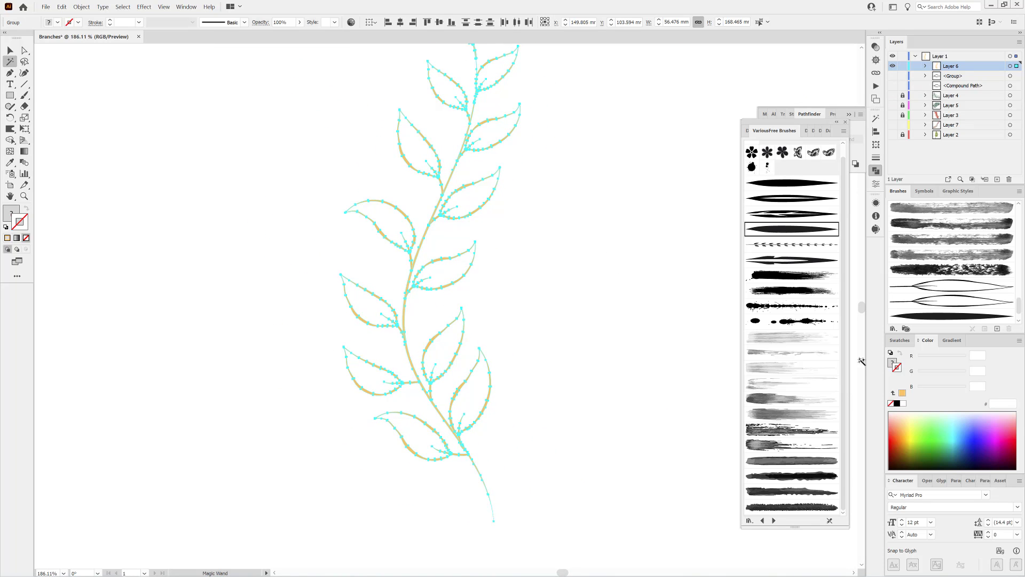
left_click(900, 441)
left_click(900, 433)
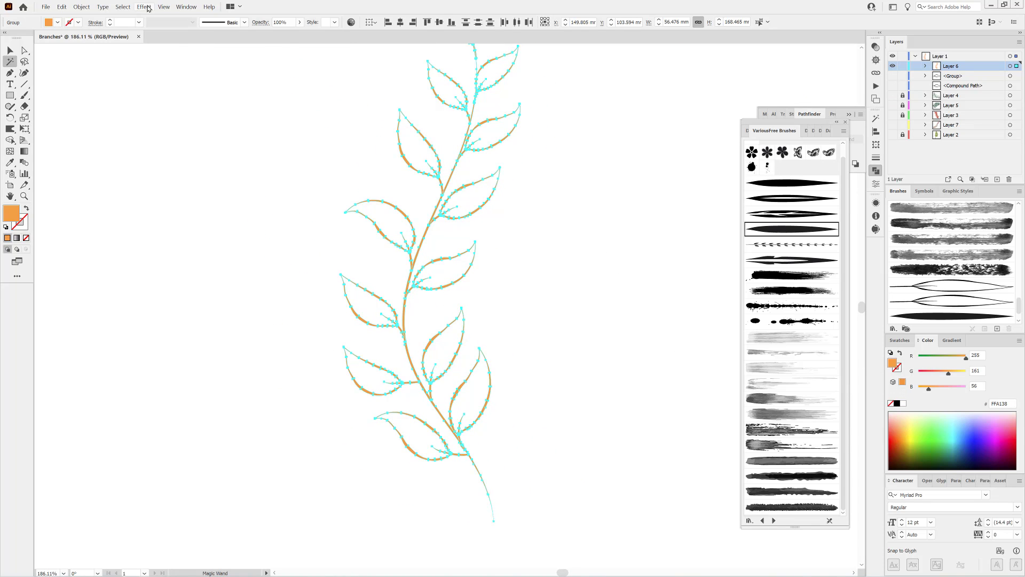
left_click(162, 8)
left_click(190, 237)
left_click_drag(611, 221, 607, 261)
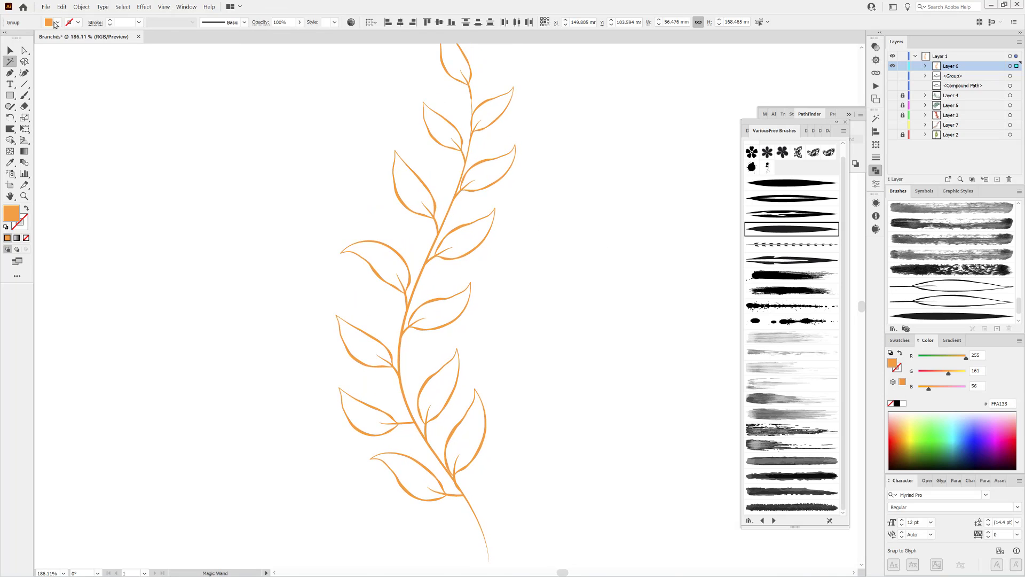
- Load the Metals gradient library and fill the expanded branch with a dark bronze gradient
left_click(57, 22)
left_click(8, 81)
mouse_move(32, 173)
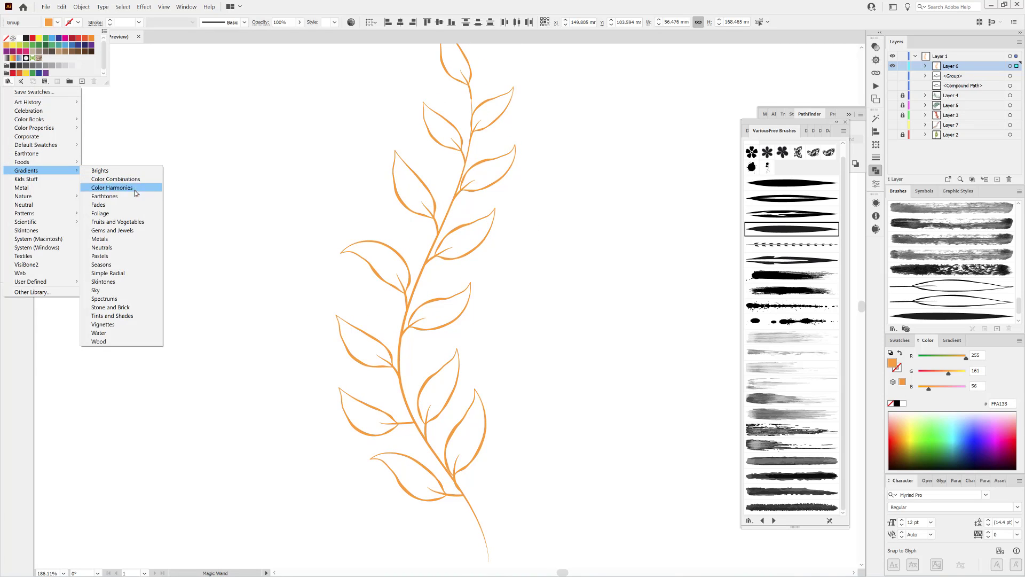
left_click(126, 242)
left_click(567, 314)
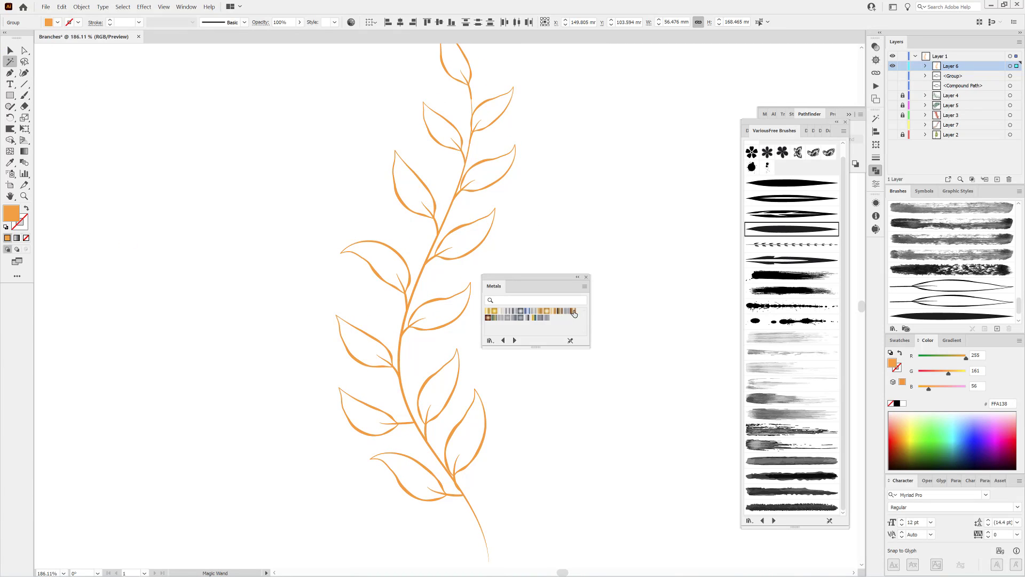
left_click_drag(557, 275, 662, 190)
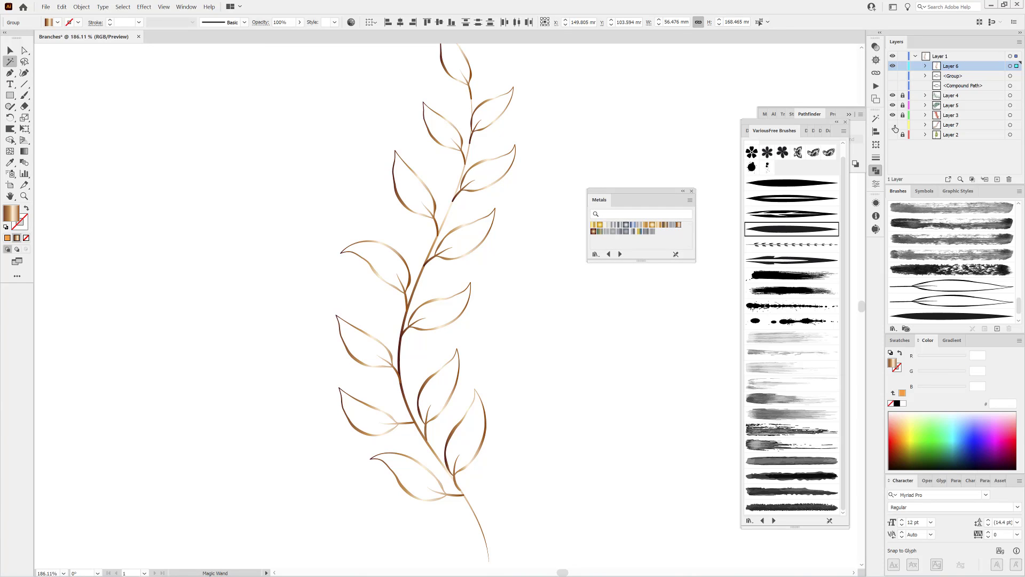
- Show the painted branch layers again, try the Gold gradient, and fill the expanded branch with a softer brownish-gold Metals gradient
left_click_drag(895, 128, 897, 148)
left_click(594, 227)
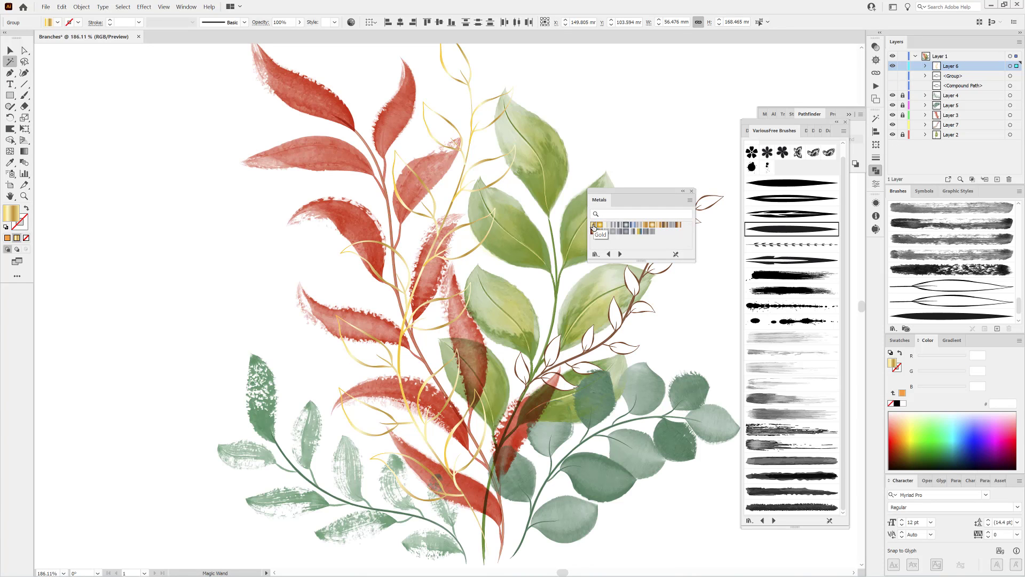
left_click(660, 227)
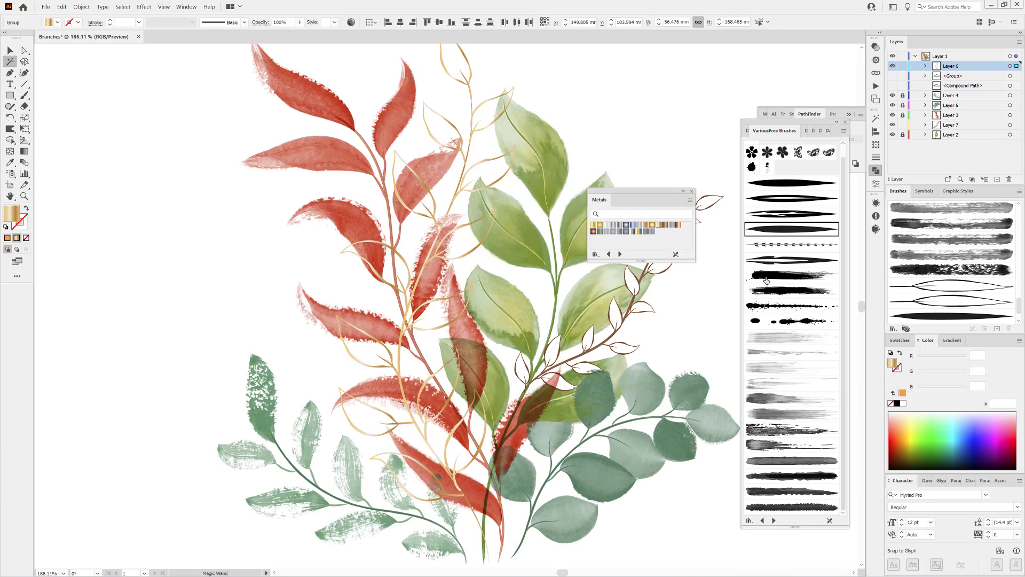
- Set the gradient angle of an upper leaf on the golden branch's right side to 90°
left_click(954, 340)
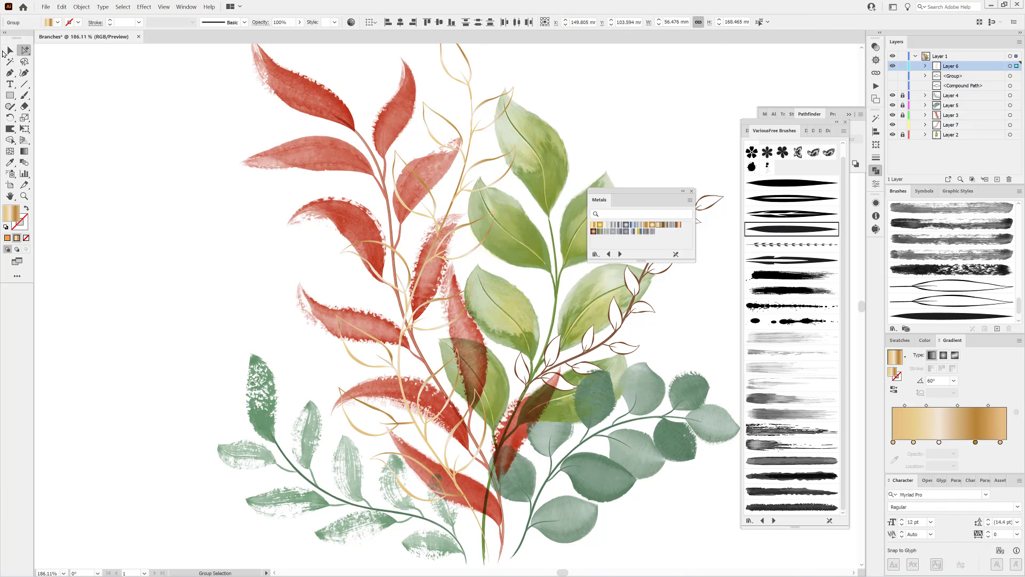
left_click(10, 50)
left_click(564, 92)
left_click(954, 406)
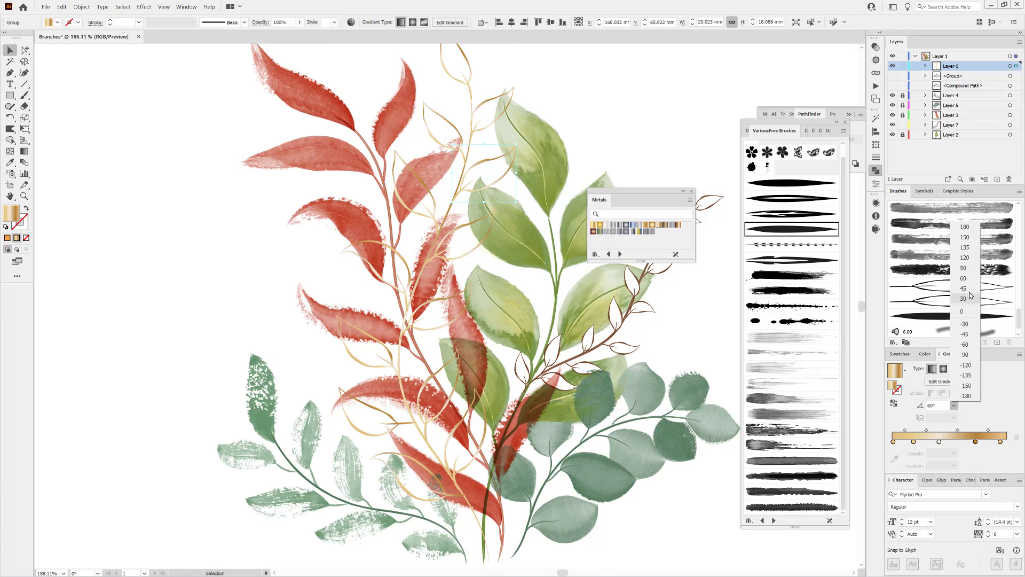
left_click(971, 269)
- Select the leaves on the golden branch's left side, set their gradient angle to -45°, and deselect them
left_click(393, 347)
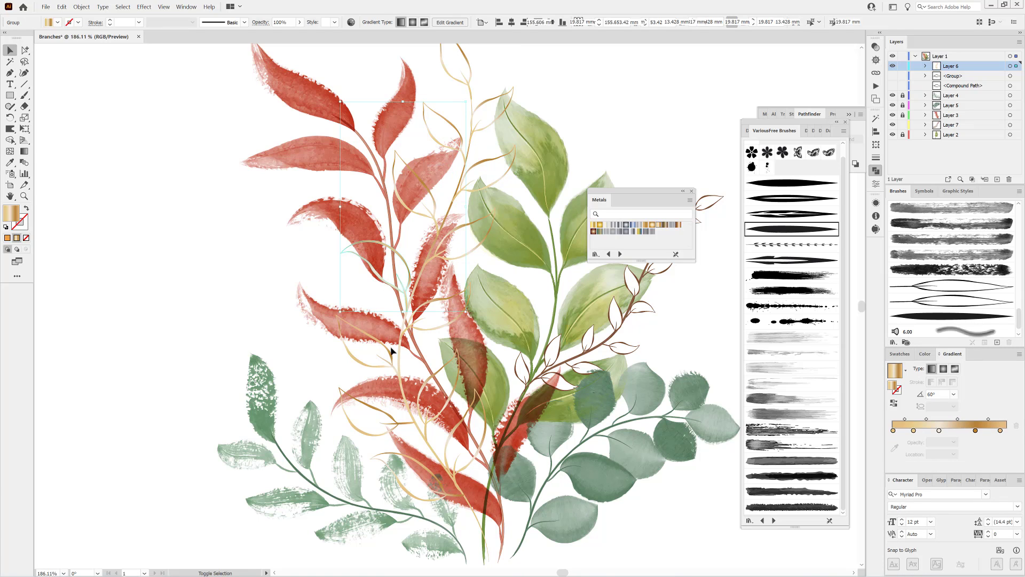
left_click(954, 405)
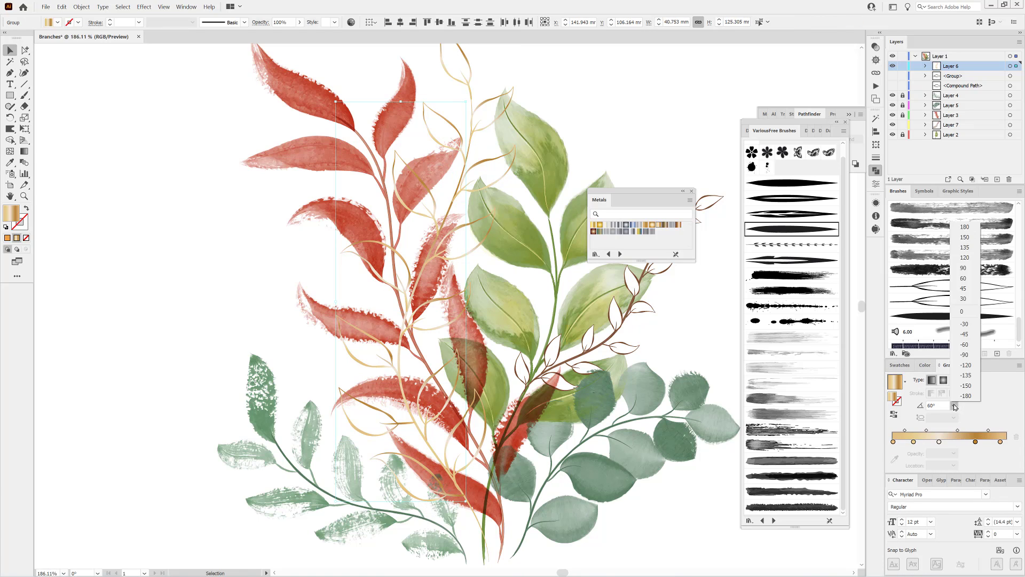
left_click(966, 331)
left_click(736, 132)
key("ctrl+minus")
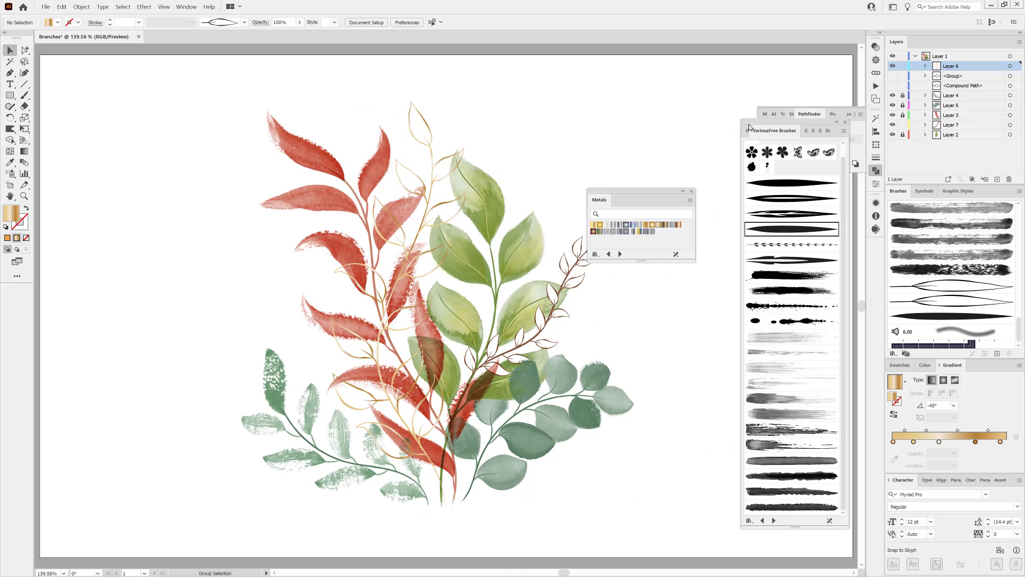
- Recolor the whole golden branch with the base color at 34% saturation and 91% brightness, and close the Metals library
left_click(1010, 66)
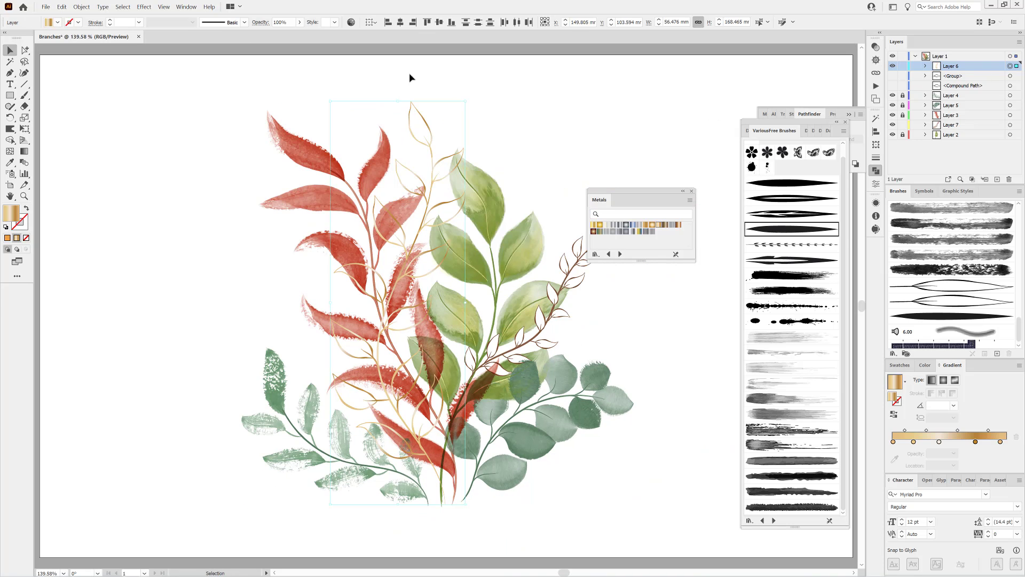
left_click(351, 22)
left_click(721, 123)
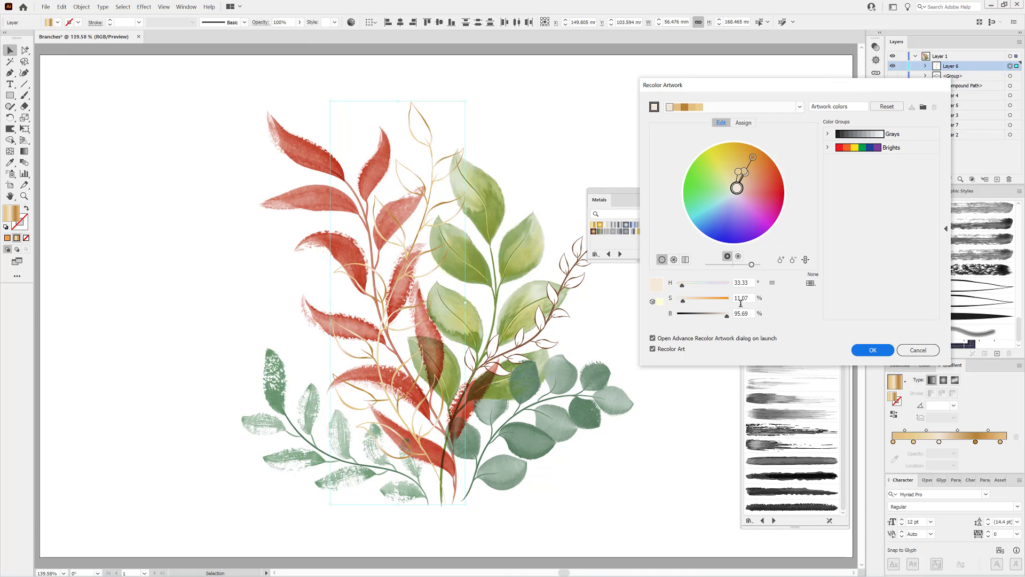
mouse_move(683, 300)
left_mouse_down()
mouse_move(725, 316)
mouse_move(696, 300)
left_mouse_up()
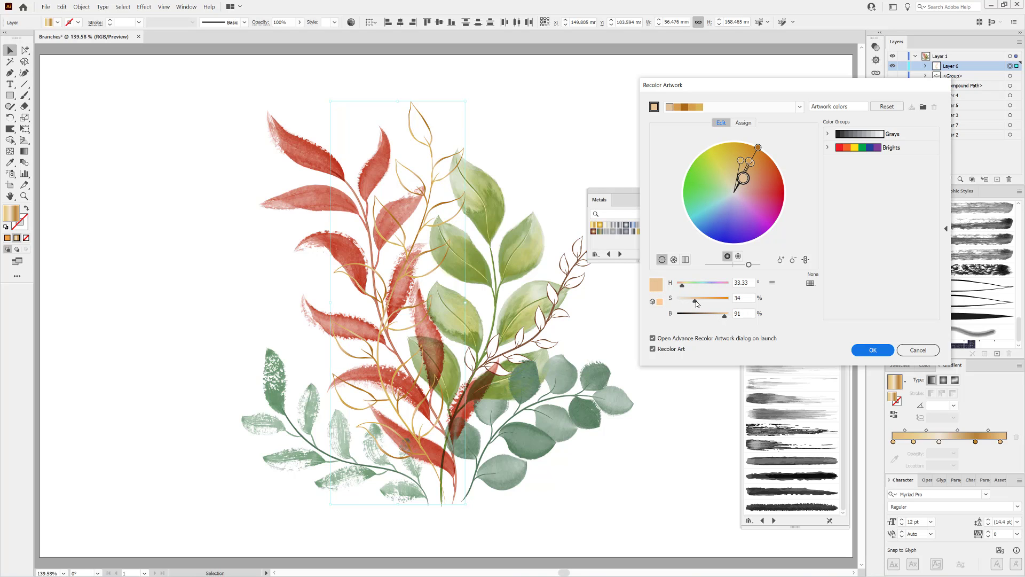
left_click(871, 350)
left_click(692, 193)
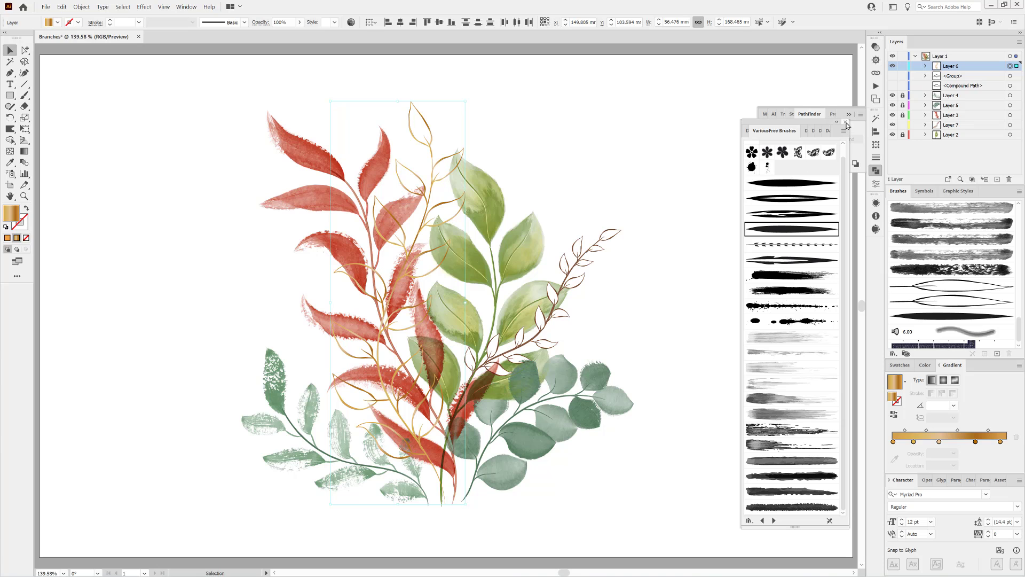
- Open a splatter library from the Dagubi_Watercolor_Brushes collection, then deselect the golden branch and lock its layer
left_click(894, 353)
mouse_move(929, 409)
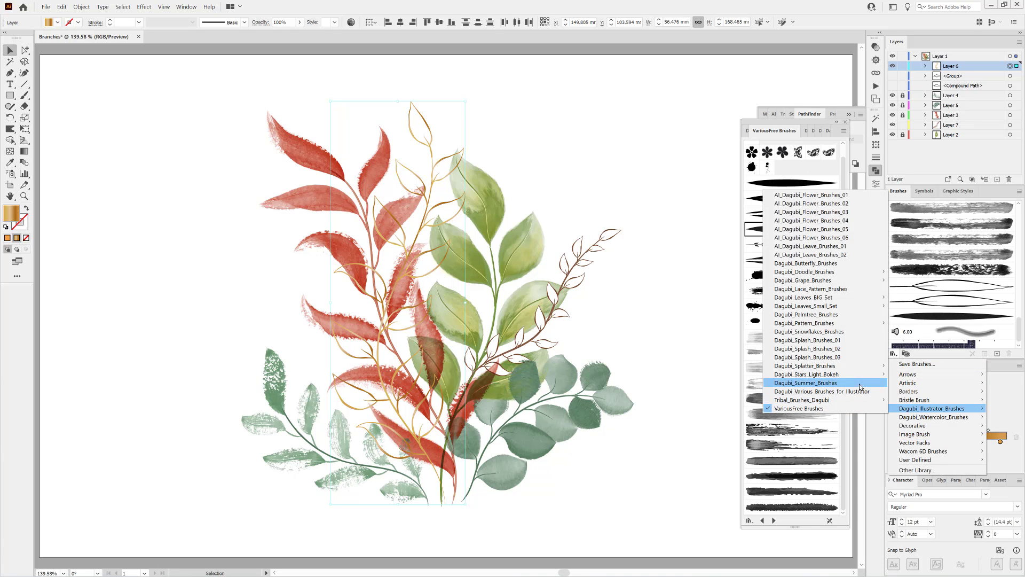
mouse_move(833, 365)
left_click(923, 391)
left_click_drag(844, 155, 847, 487)
key("ctrl+shift+a")
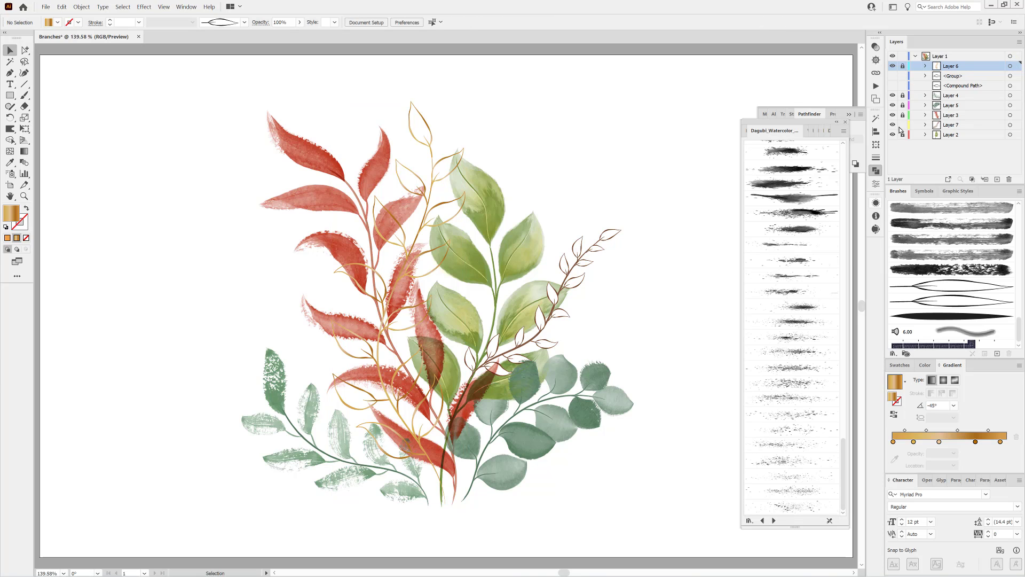
- Paint a dotted splatter in light orange EEB37F across the lower red leaves and the teal branch at the bouquet's lower left
left_click(817, 414)
left_click(898, 403)
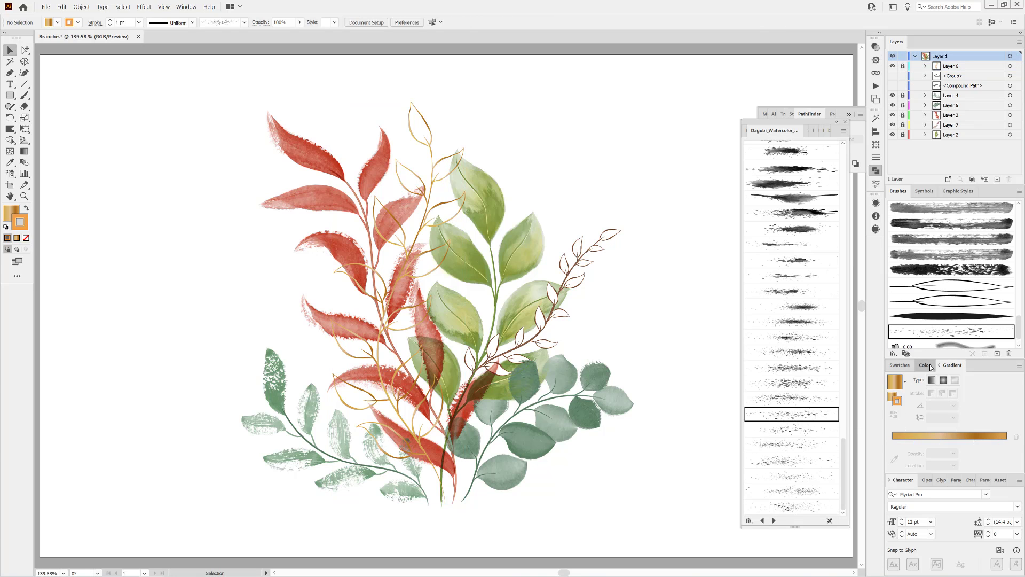
left_click(927, 364)
left_click_drag(936, 416, 941, 416)
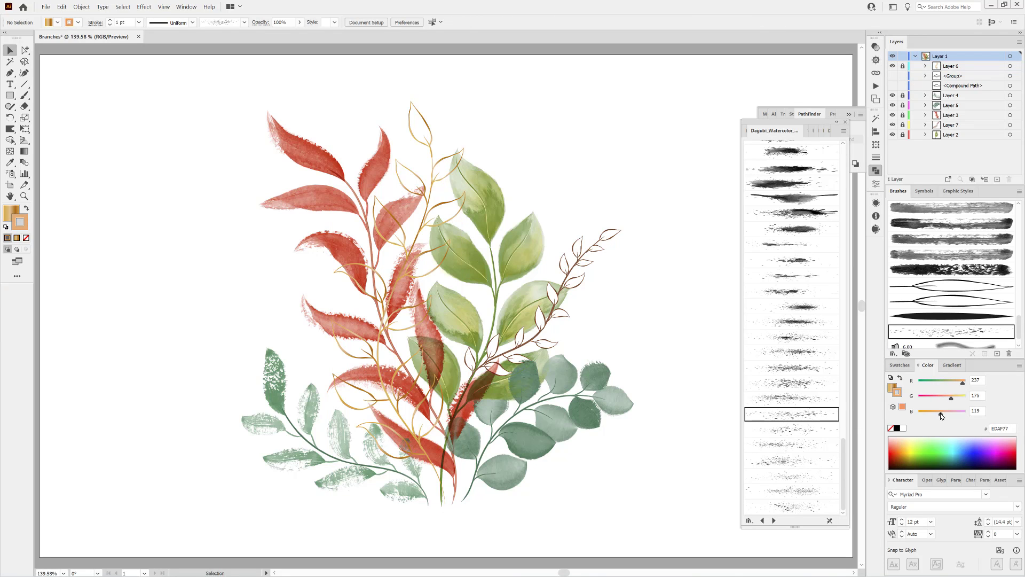
left_click(24, 95)
left_click_drag(299, 345, 372, 413)
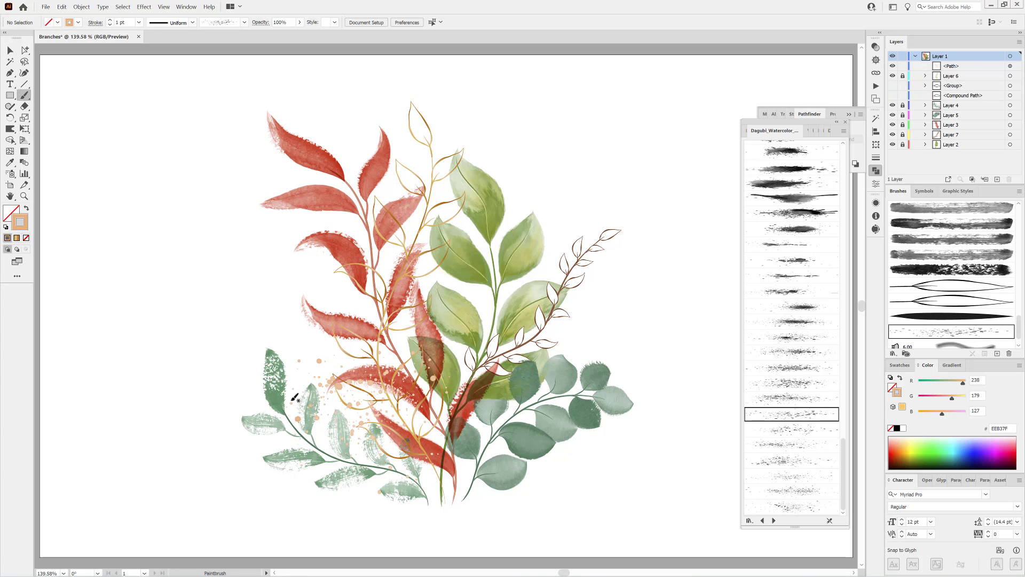
- Recolor the splatter golden yellow E7BE4C and paint another with a finer splatter brush over the red branch's upper leaves
mouse_move(942, 414)
left_mouse_down()
mouse_move(932, 415)
mouse_move(956, 399)
left_mouse_up()
key("ctrl+shift+a")
left_click(793, 476)
mouse_move(373, 142)
left_mouse_down()
mouse_move(414, 228)
mouse_move(435, 309)
left_mouse_up()
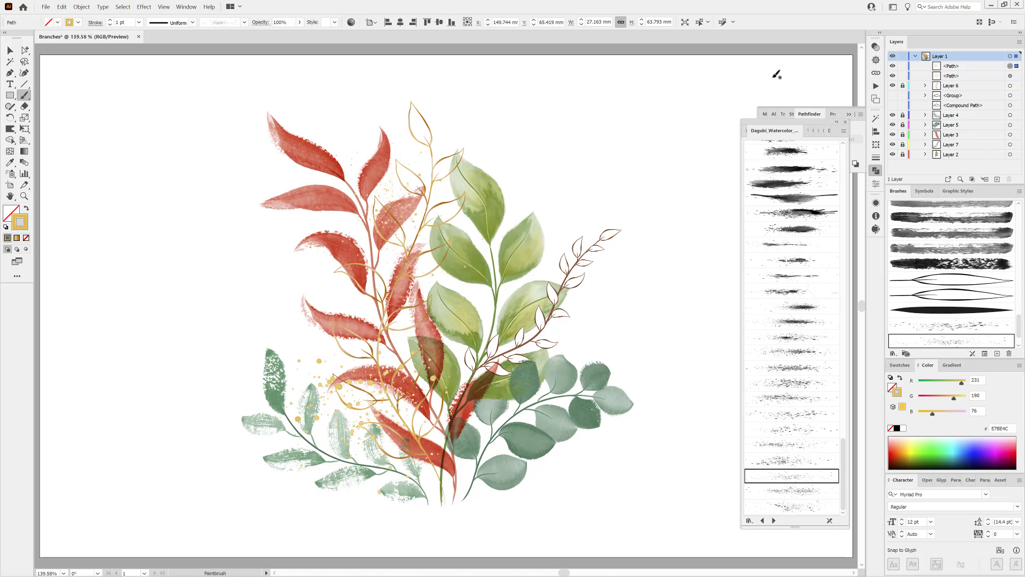
- Show the transparency settings, look through the blending modes for the upper yellow splatter, and deselect it
left_click(876, 46)
left_click(781, 57)
left_click(783, 92)
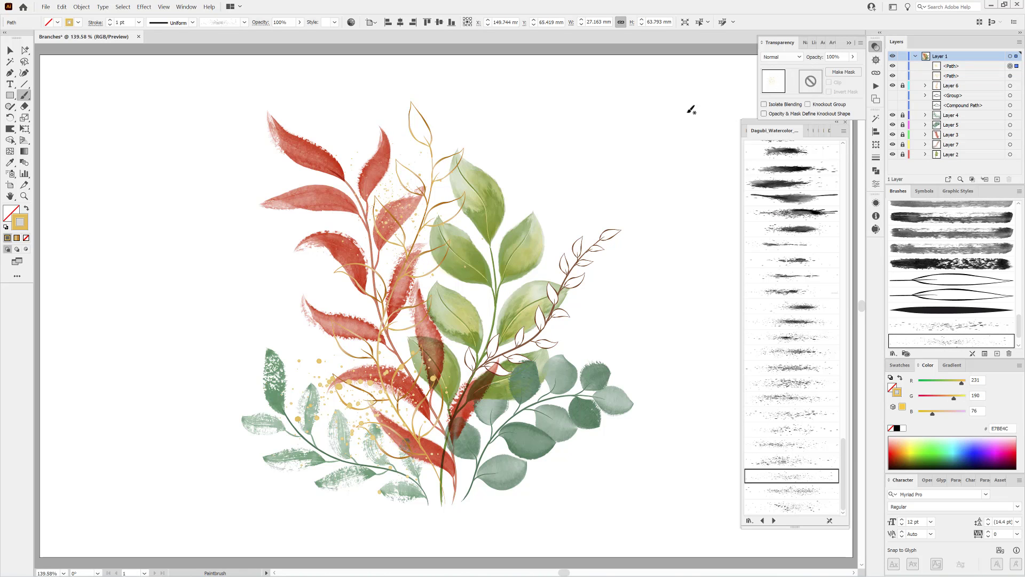
key("ctrl+shift+a")
- Paint an orange splatter over the stems at the bouquet's base, recolor it red F71100, and deselect it
left_click(902, 440)
left_click(896, 441)
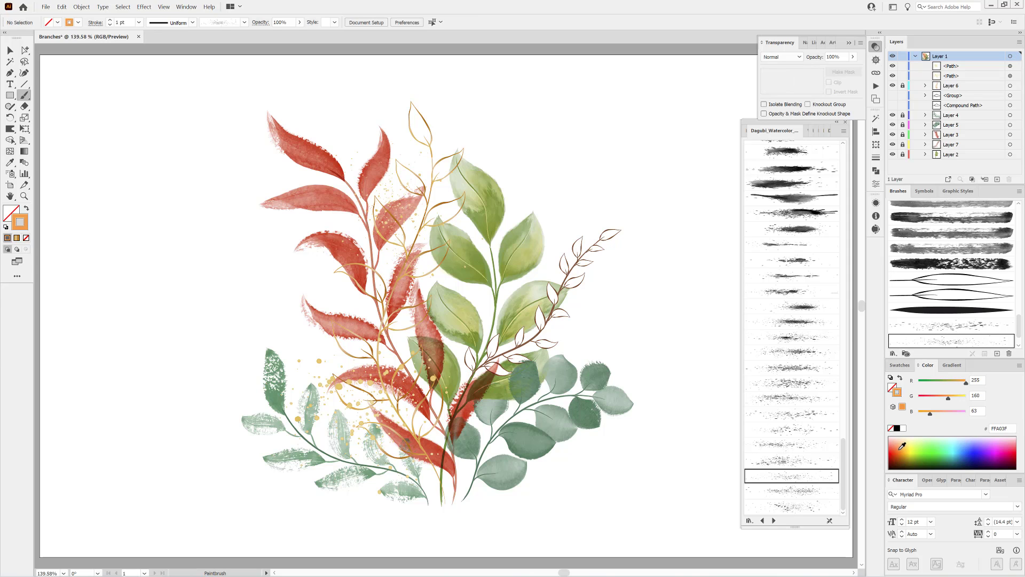
left_click(564, 204, "ctrl")
mouse_move(470, 344)
left_mouse_down()
mouse_move(468, 422)
mouse_move(419, 412)
left_mouse_up()
key("ctrl+z")
left_click(464, 436, "ctrl")
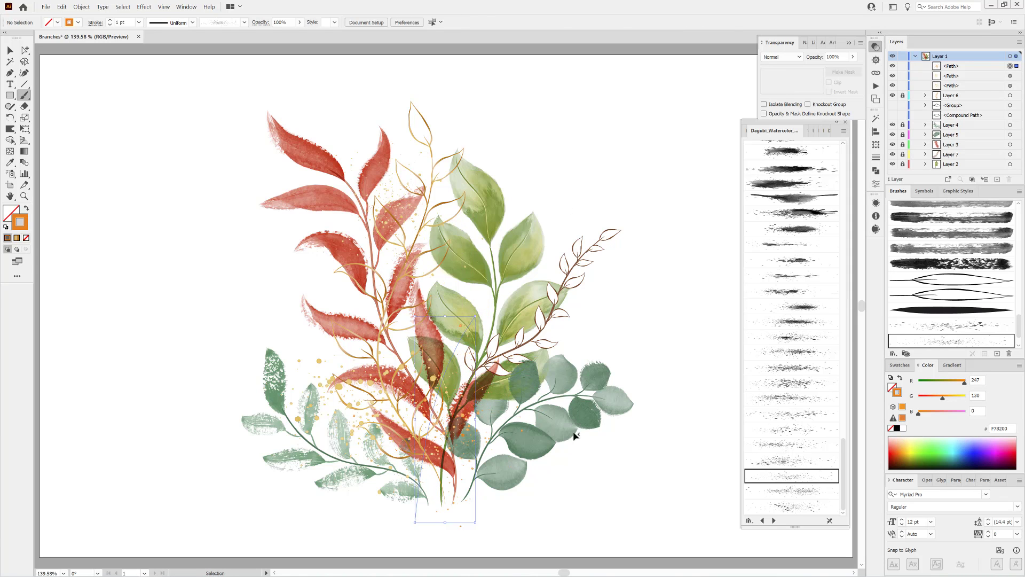
left_click_drag(943, 398, 922, 398)
left_click(639, 369, "ctrl")
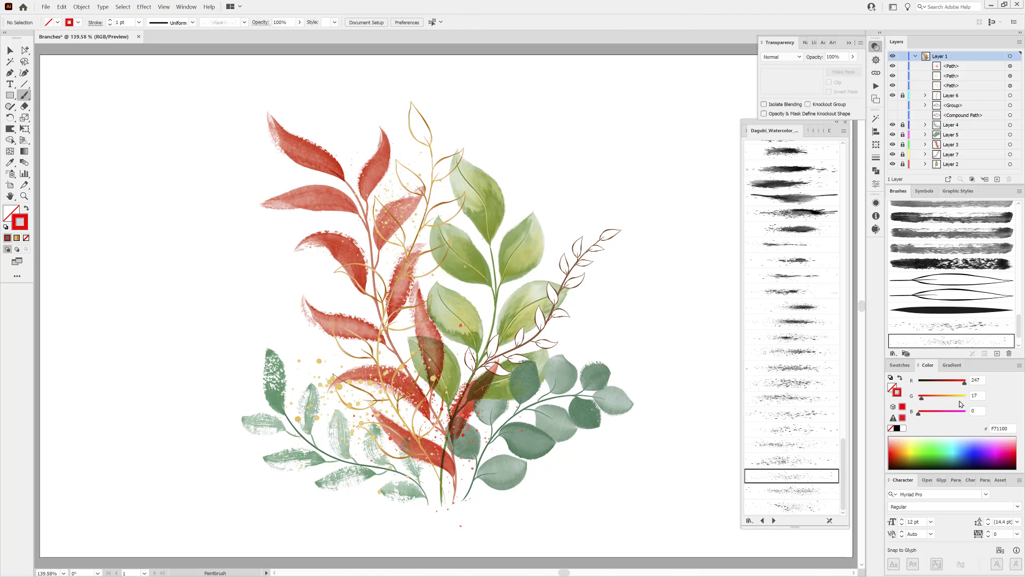
- Paint a green 609624 splatter with Multiply blending above the teal leaves on the bouquet's right side and deselect it
left_click(924, 453)
left_click(781, 57)
left_click(780, 92)
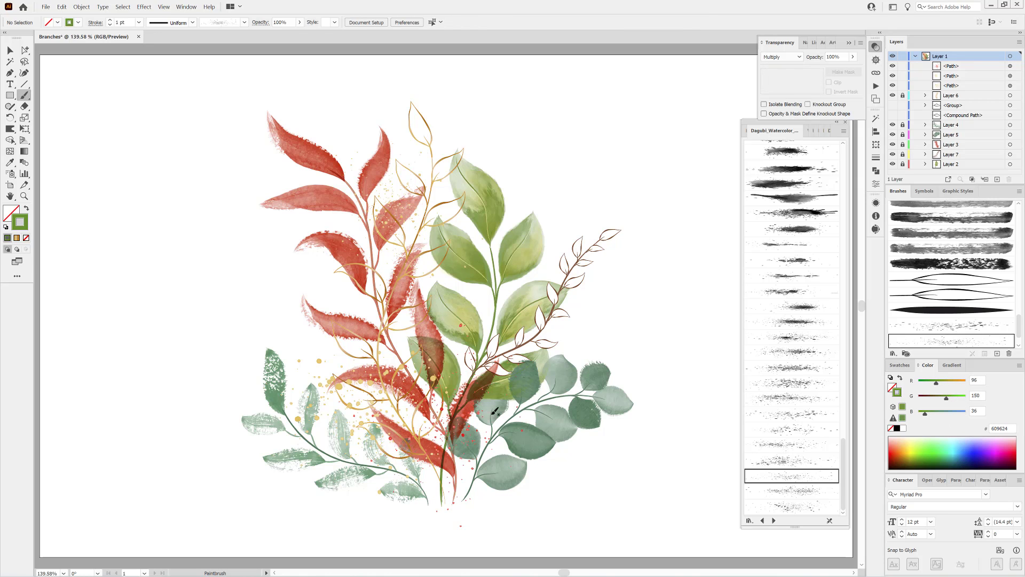
mouse_move(578, 359)
left_mouse_down()
mouse_move(626, 300)
mouse_move(568, 370)
mouse_move(558, 360)
left_mouse_up()
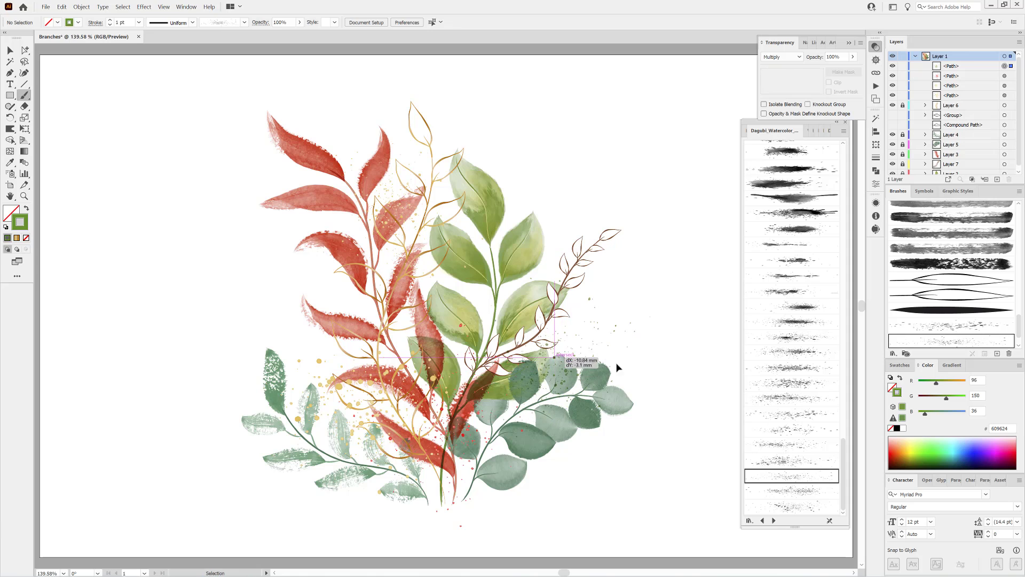
left_click(641, 369, "ctrl")
- Paint an olive-brown 8D7800 splatter with the last splatter brush in the library over the bouquet's lower center
mouse_move(946, 398)
left_mouse_down()
mouse_move(937, 397)
mouse_move(944, 381)
mouse_move(942, 398)
left_mouse_up()
left_click(796, 505)
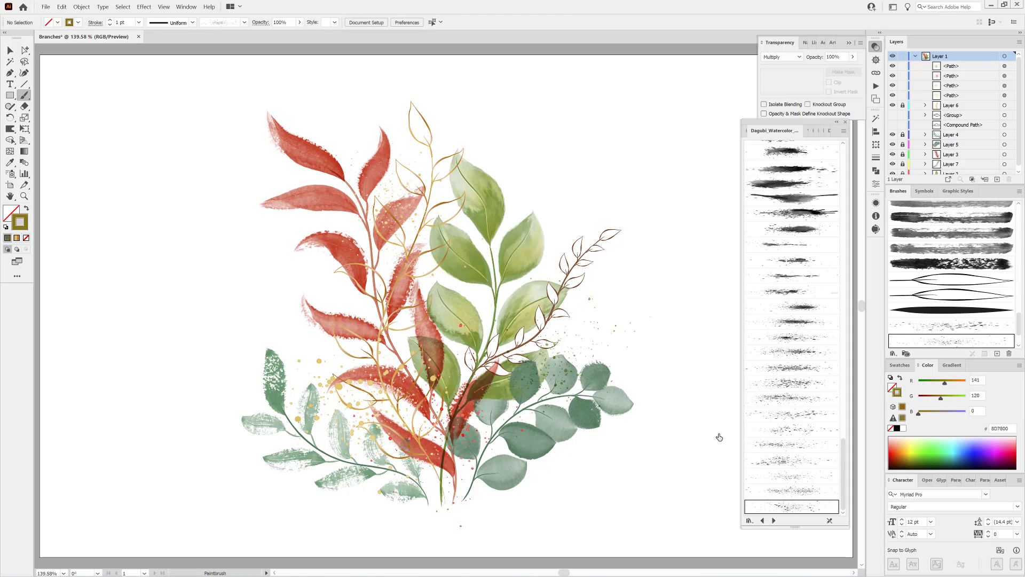
mouse_move(502, 244)
left_mouse_down()
mouse_move(574, 188)
mouse_move(499, 416)
left_mouse_up()
- Paint a pale beige D3CB9D splash over the stem ends at the bouquet's base with a spiky splash brush
left_click_drag(843, 473, 846, 376)
left_click(791, 359)
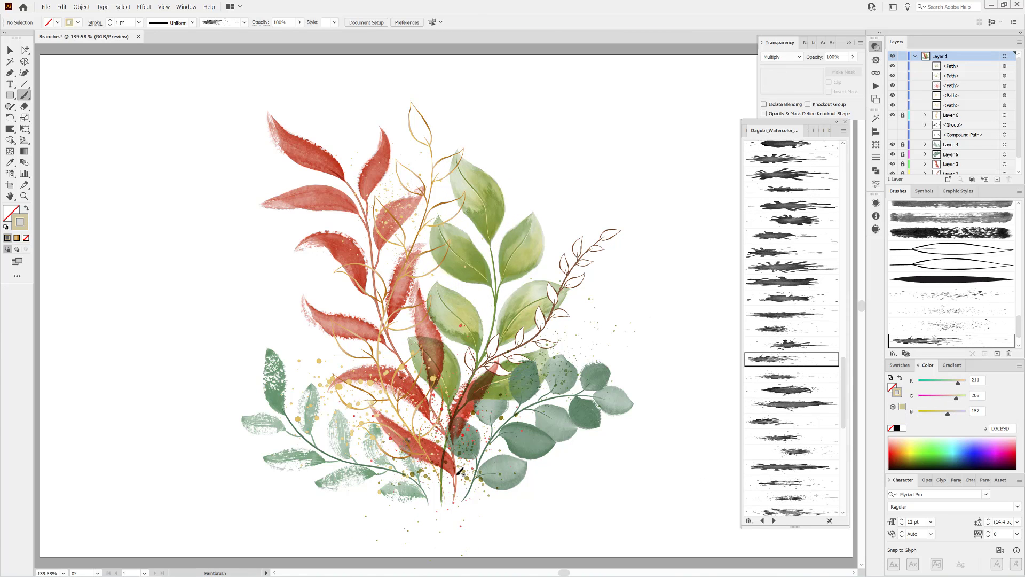
mouse_move(479, 385)
left_mouse_down()
mouse_move(472, 495)
mouse_move(494, 487)
left_mouse_up()
- Paint a pale green AECB9D splash with Darken blending behind the lower leaves, using another spiky splash brush
scroll(813, 274, "up", 5)
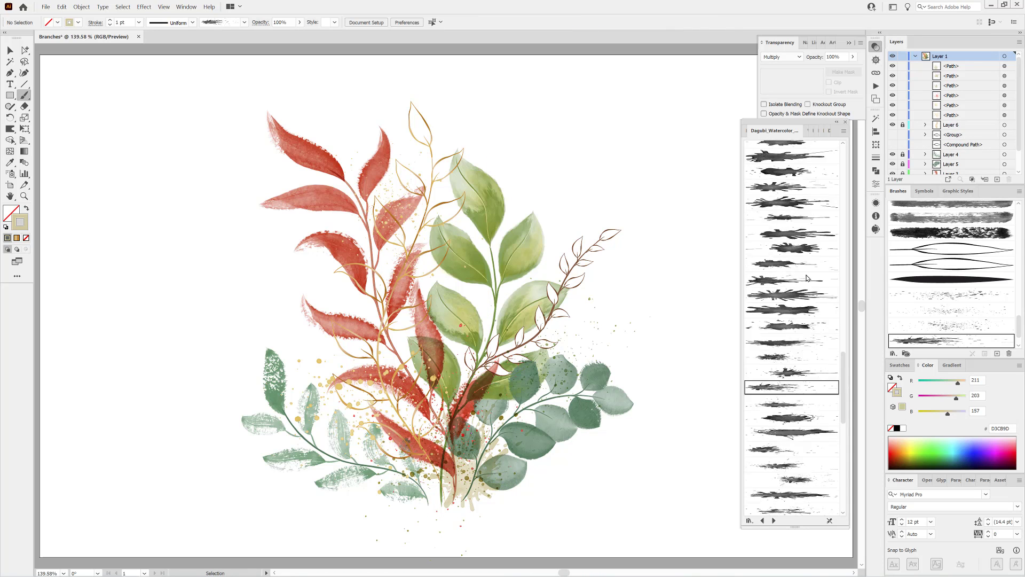
scroll(813, 273, "up", 2)
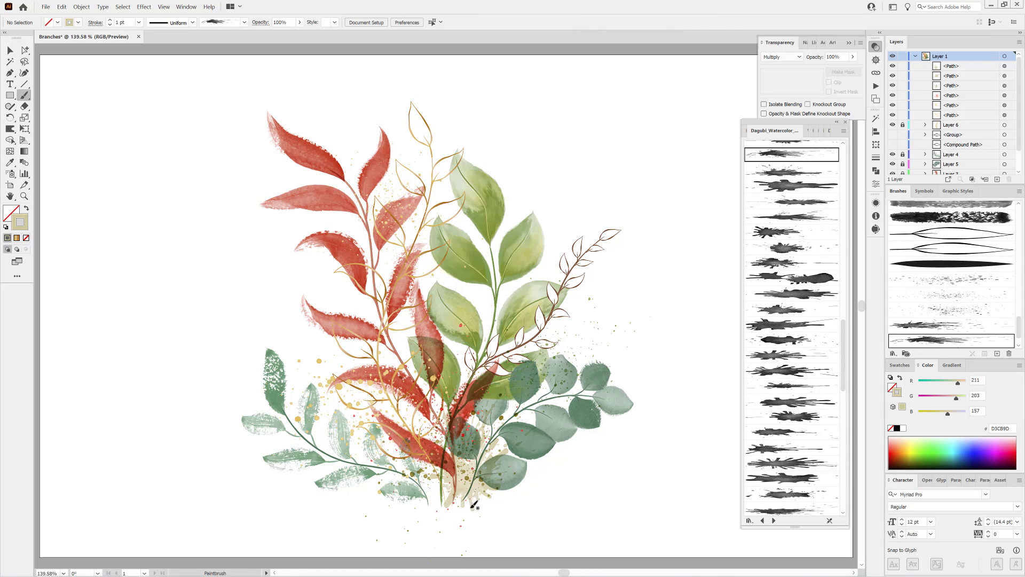
left_click_drag(959, 384, 952, 384)
left_click(771, 61)
left_click(775, 78)
mouse_move(424, 438)
left_mouse_down()
mouse_move(424, 481)
mouse_move(458, 475)
left_mouse_up()
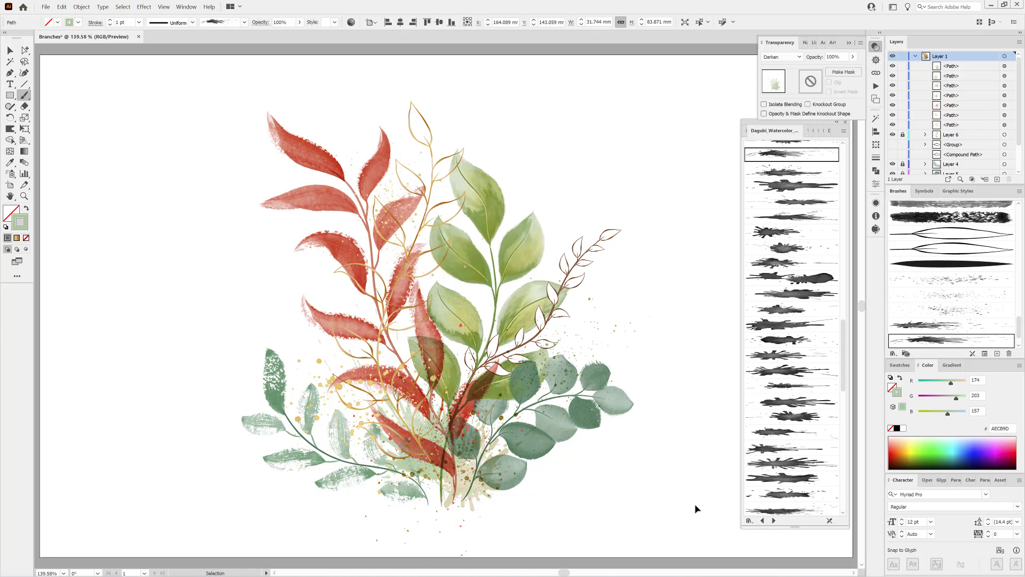
- Collapse Layer 1 and copy the paper texture image from the Watercolor_Paper.ai document
left_click(917, 56)
left_click(183, 37)
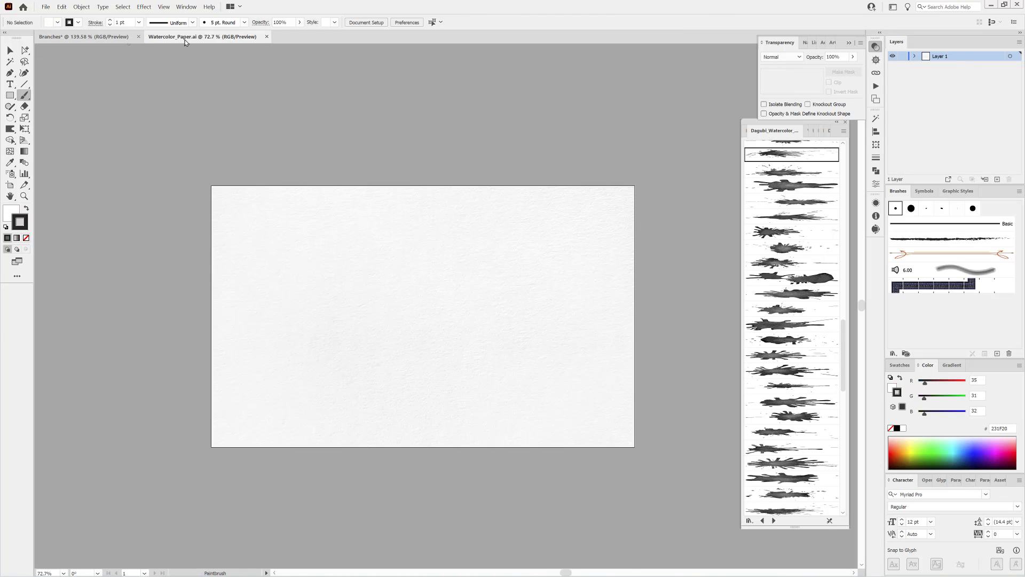
key("v")
left_click(391, 316)
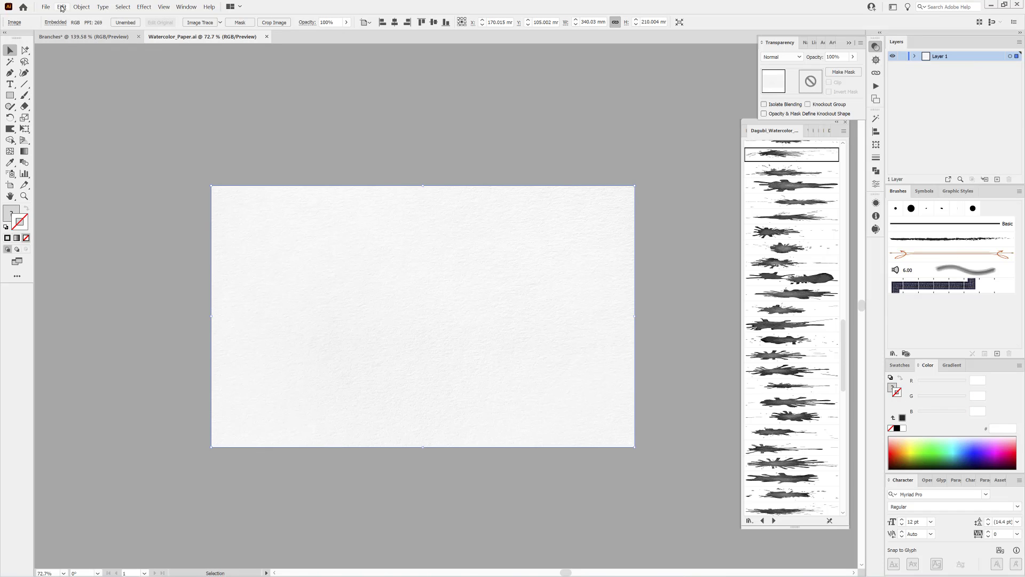
left_click(62, 6)
left_click(110, 42)
- Paste the paper texture on a new layer above the locked artwork in the Branches document and center it on the artboard
left_click(102, 37)
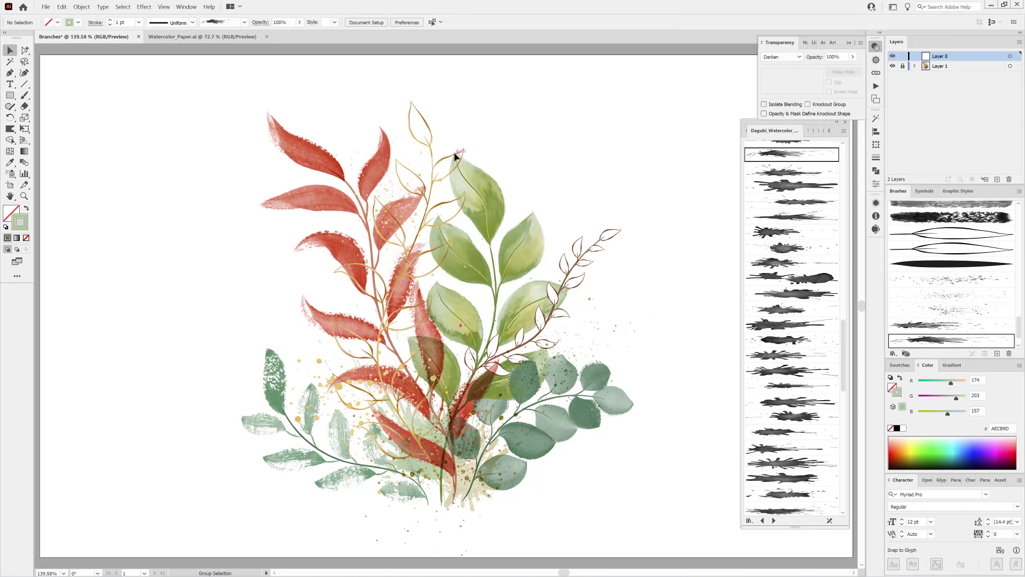
scroll(512, 303, "down", 2)
left_click_drag(519, 306, 484, 309)
left_click(62, 7)
left_click(81, 51)
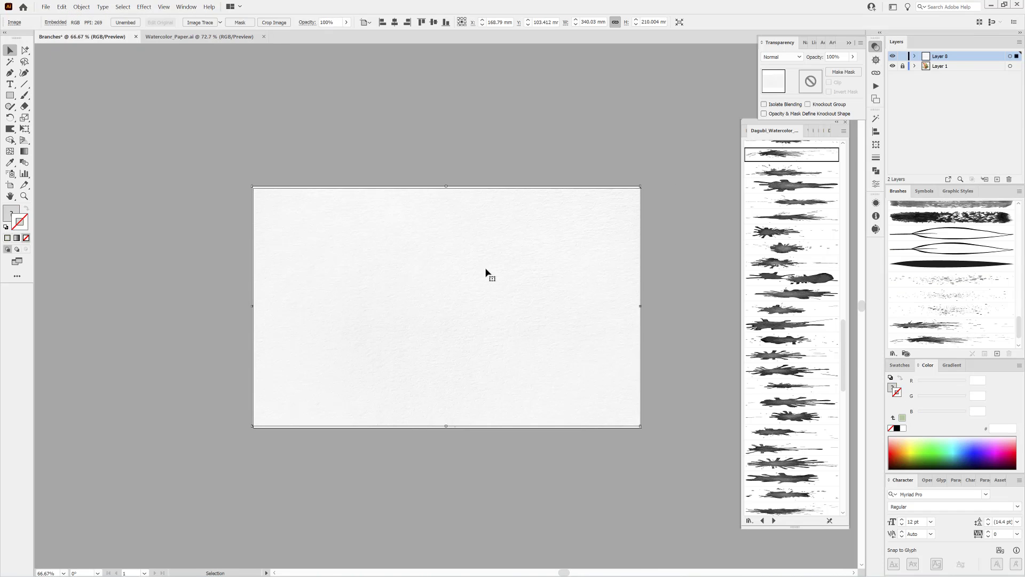
left_click_drag(486, 269, 465, 184)
left_click(394, 23)
left_click(434, 23)
- Set the paper texture layer's blending mode to Multiply and inspect the painted texture up close
left_click(1010, 56)
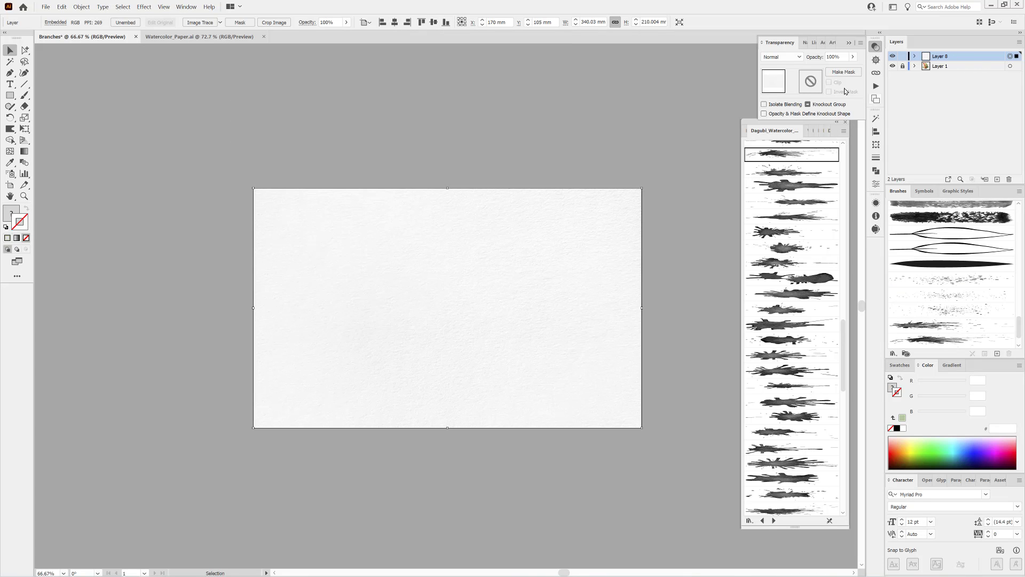
left_click(782, 56)
left_click(777, 85)
left_click(568, 392, "ctrl")
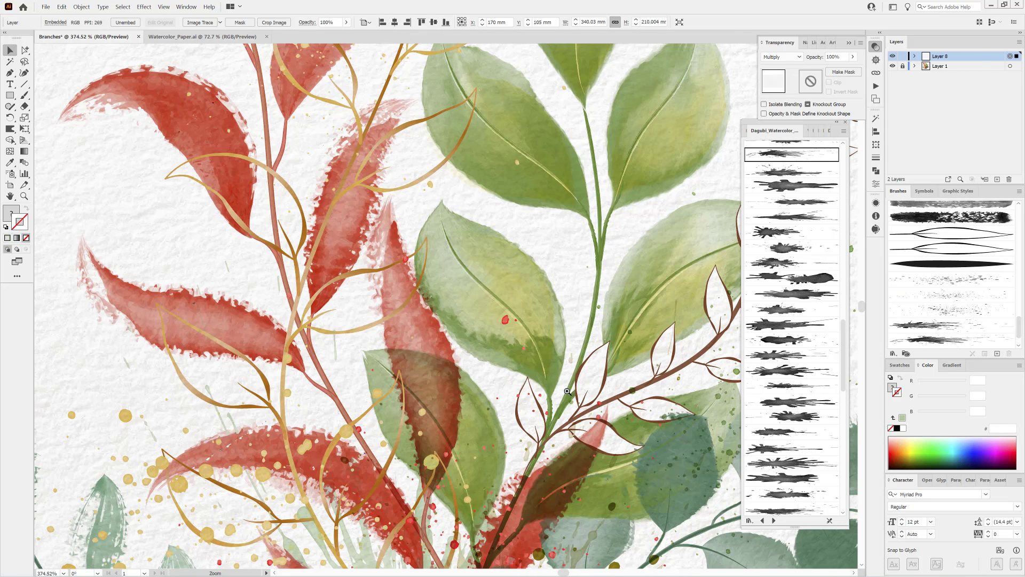
key("ctrl+0")
- Lock the paper layer, add a new layer beneath the artwork, and choose the outlined leaf brush for the Paintbrush tool
left_click(903, 56)
key("ctrl+l")
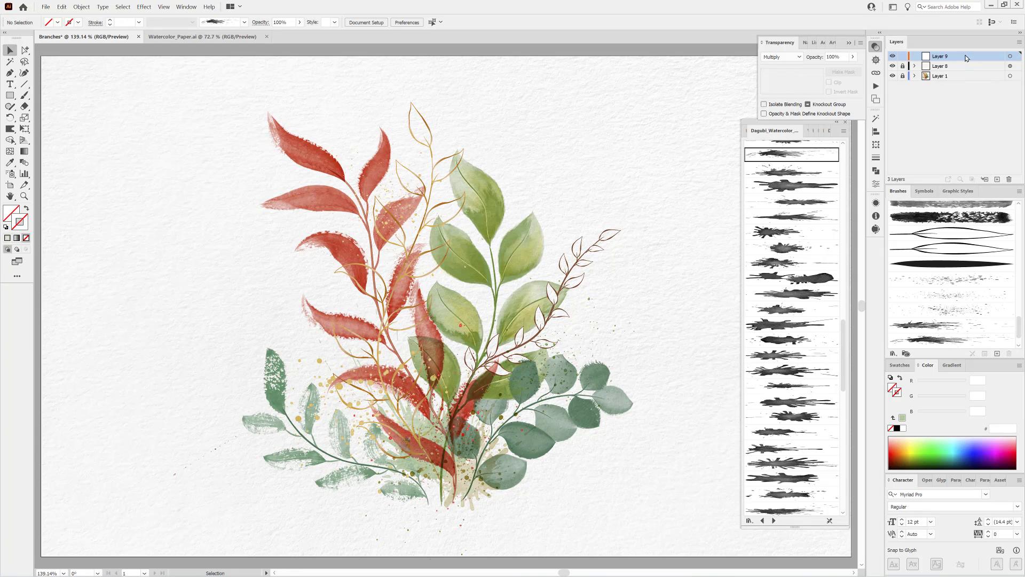
left_click(25, 96)
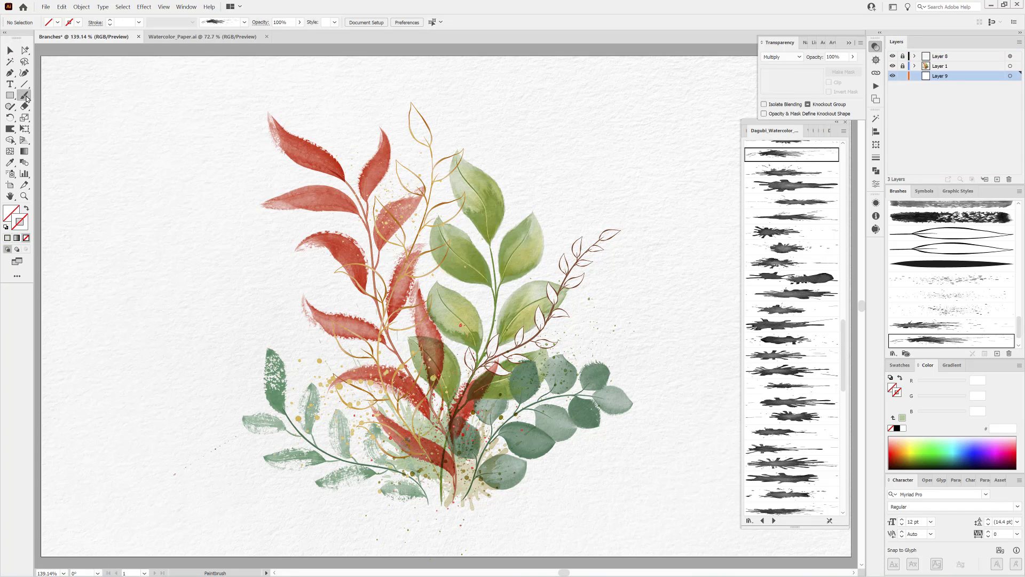
left_click(954, 234)
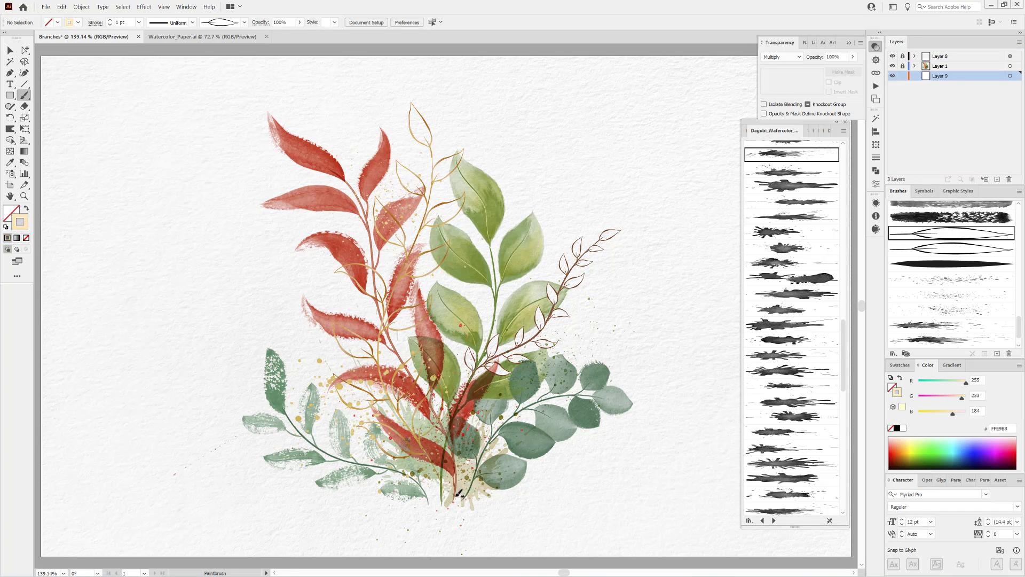
left_click_drag(456, 496, 635, 290)
left_click_drag(620, 325, 624, 311)
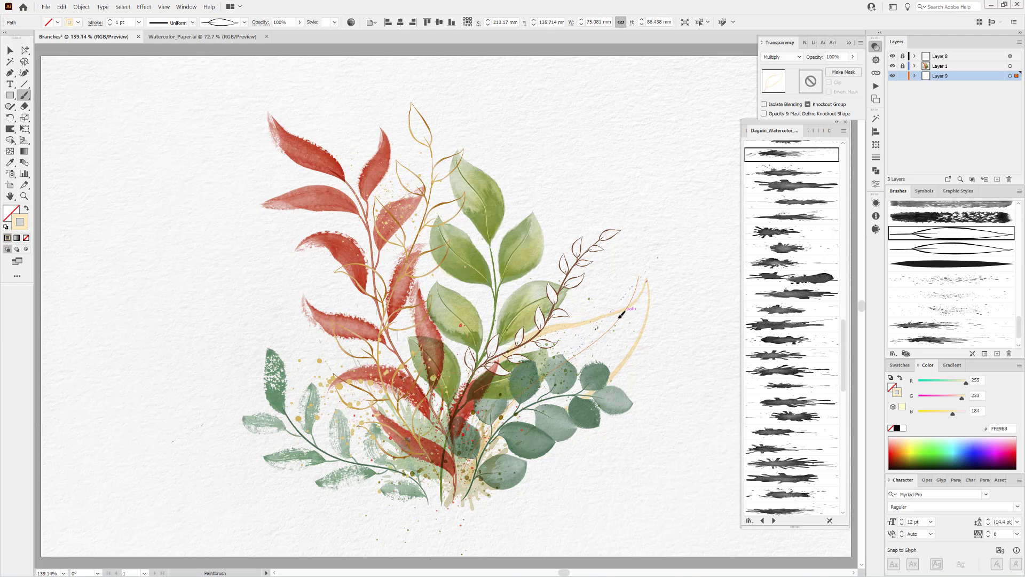
key("Delete")
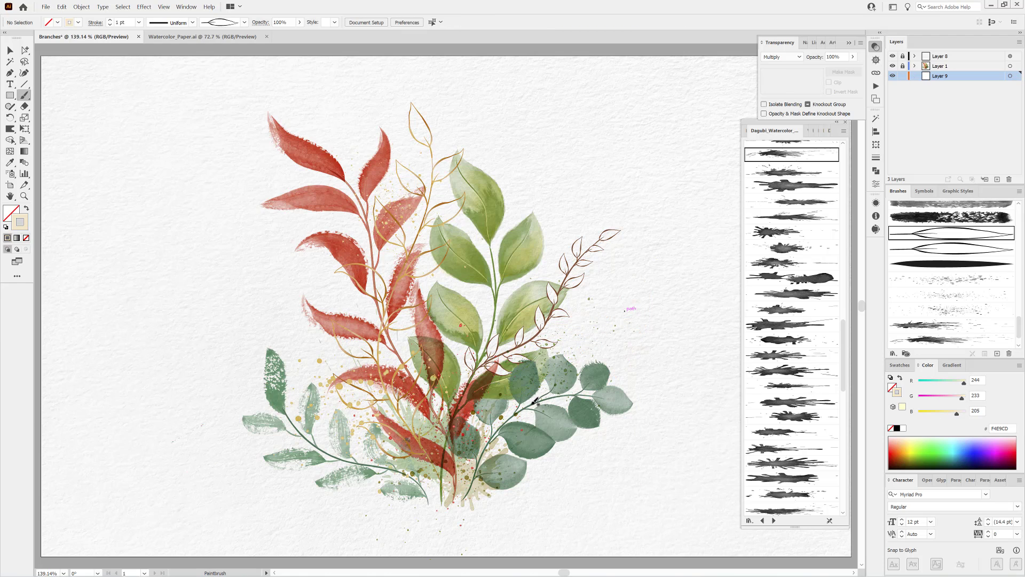
- Paint pale beige F4E9CD leaf outlines behind the bouquet, extending beyond its sides, top and lower right
left_click_drag(615, 305, 635, 293)
left_click_drag(470, 491, 599, 457)
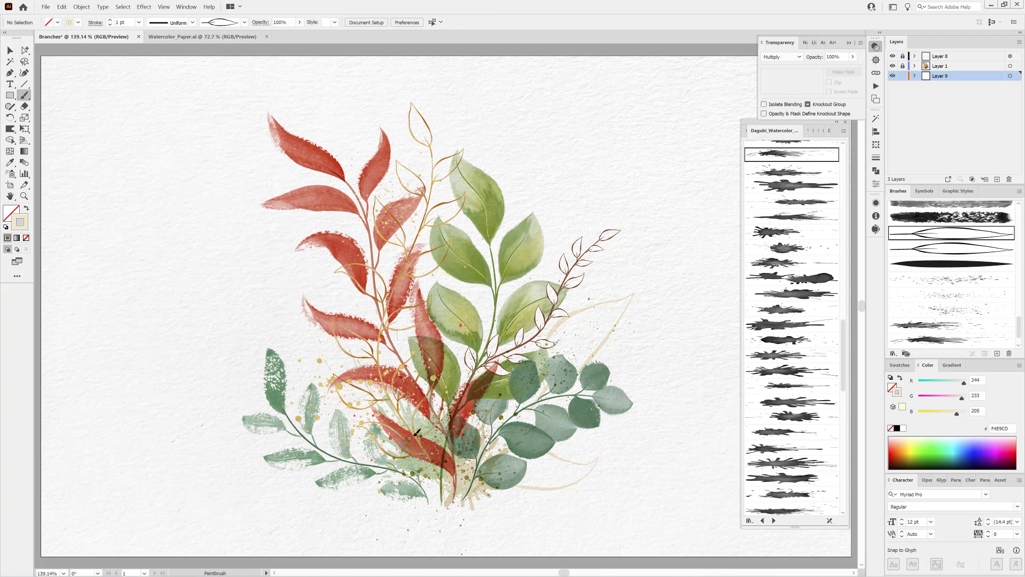
left_click_drag(325, 349, 313, 336)
left_click_drag(239, 228, 358, 291)
left_click_drag(501, 244, 569, 156)
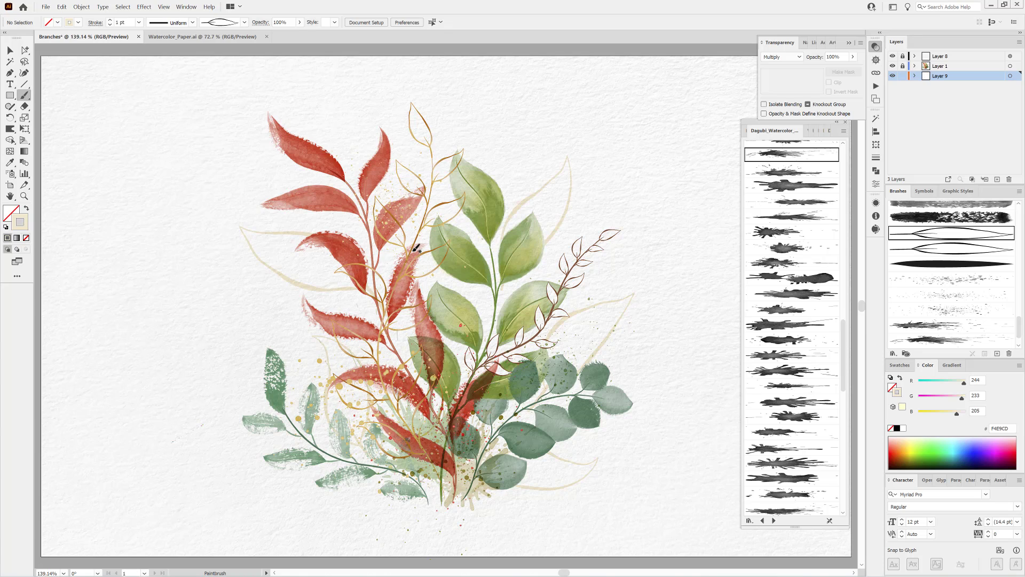
left_click_drag(377, 139, 369, 121)
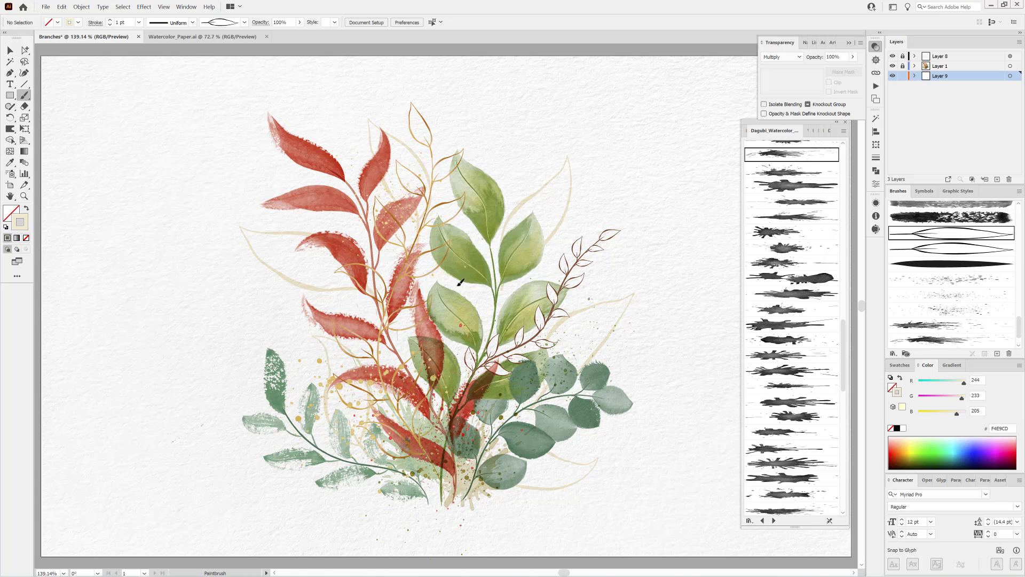
left_click_drag(458, 286, 452, 238)
- Go through the open brush libraries to the Dagubi_Stamps wash set and choose a soft watercolor wash brush
left_click(813, 131)
left_click(819, 131)
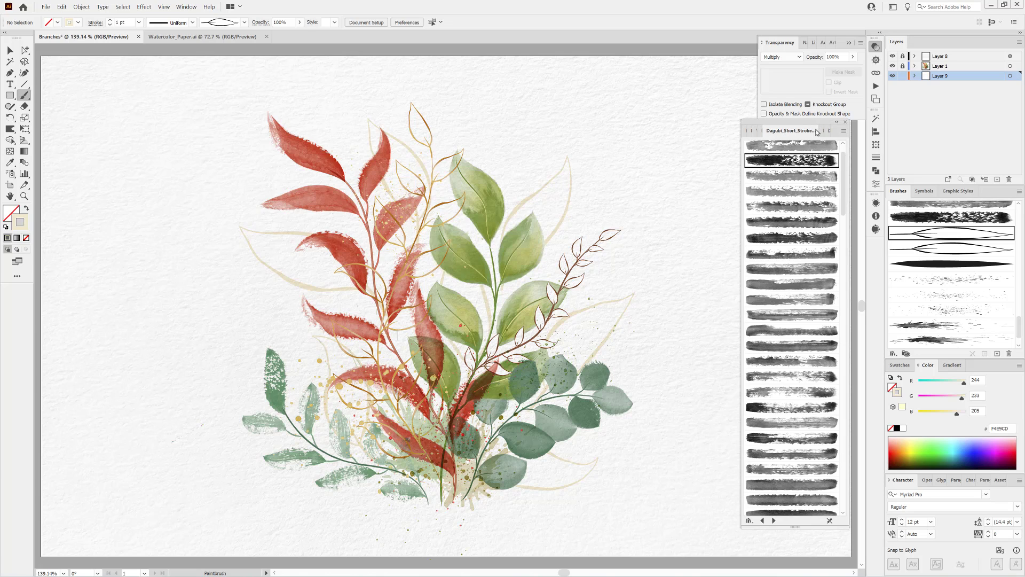
left_click(823, 131)
left_click(829, 132)
left_click_drag(842, 312, 844, 482)
left_click(789, 294)
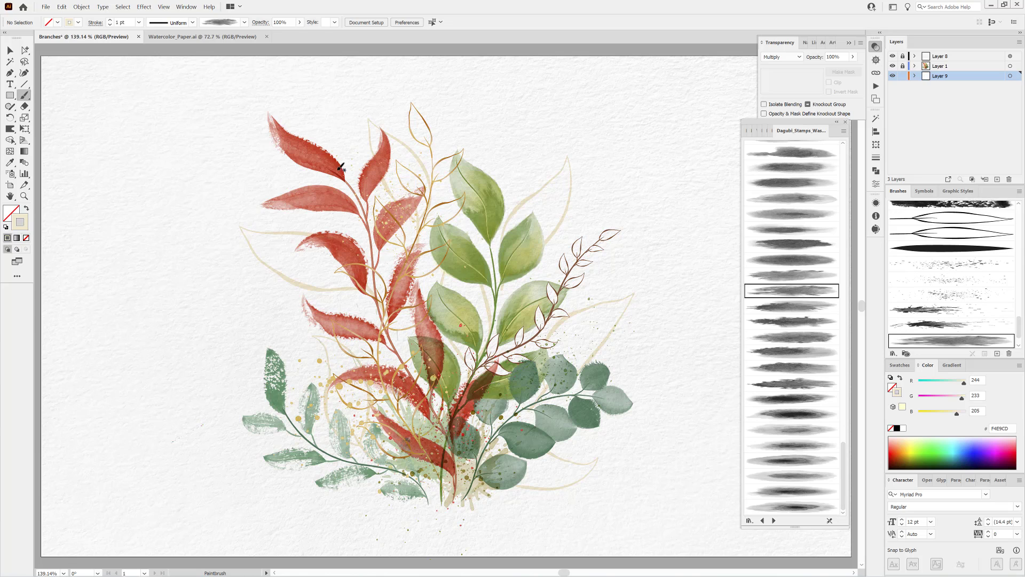
- Paint a broad pale beige wash behind the whole bouquet and set its stroke weight to 8 pt
left_click(139, 22)
left_click(151, 155)
left_click_drag(604, 270, 618, 265)
left_click_drag(600, 203, 570, 225)
left_click(110, 25)
left_click(110, 25)
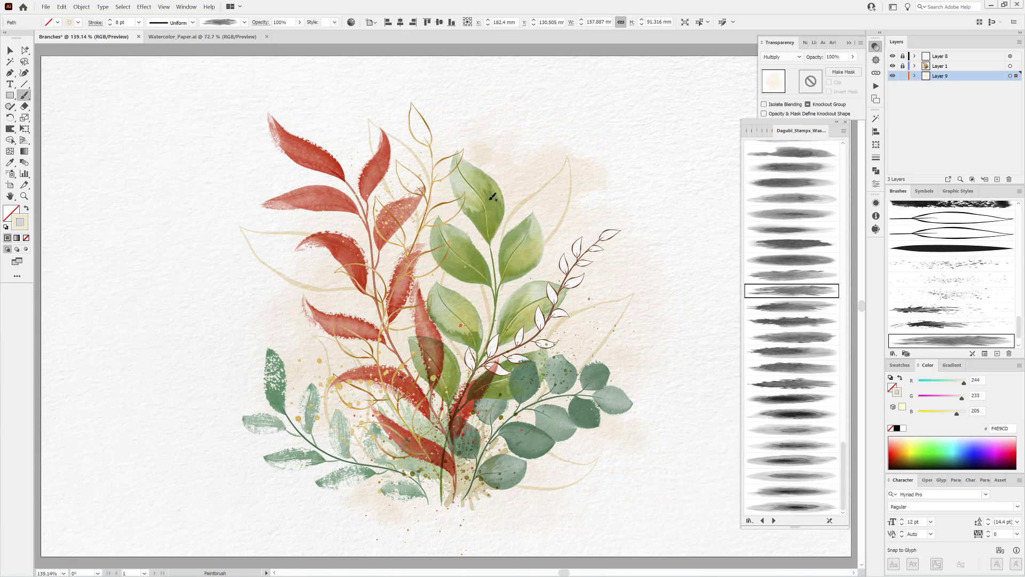
- Shift the background wash slightly on the page and recolor it to EDE5D9
left_click_drag(591, 173, 572, 192)
left_click_drag(964, 382, 959, 384)
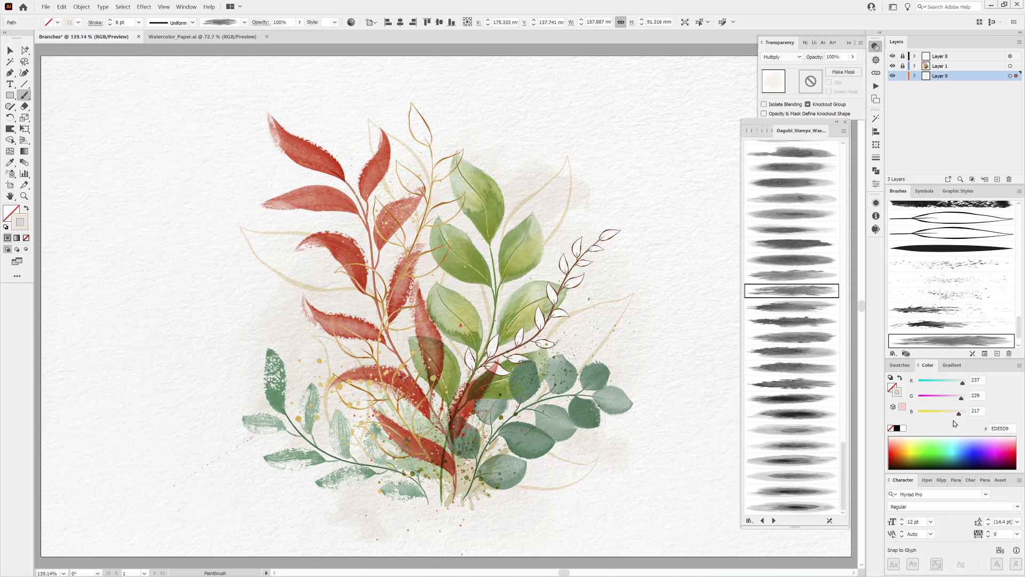
- Choose a fine splatter brush from the Dagubi_Watercolor library and add a new layer above Layer 8 with the stroke color FFFFFF
left_click(708, 521, "ctrl")
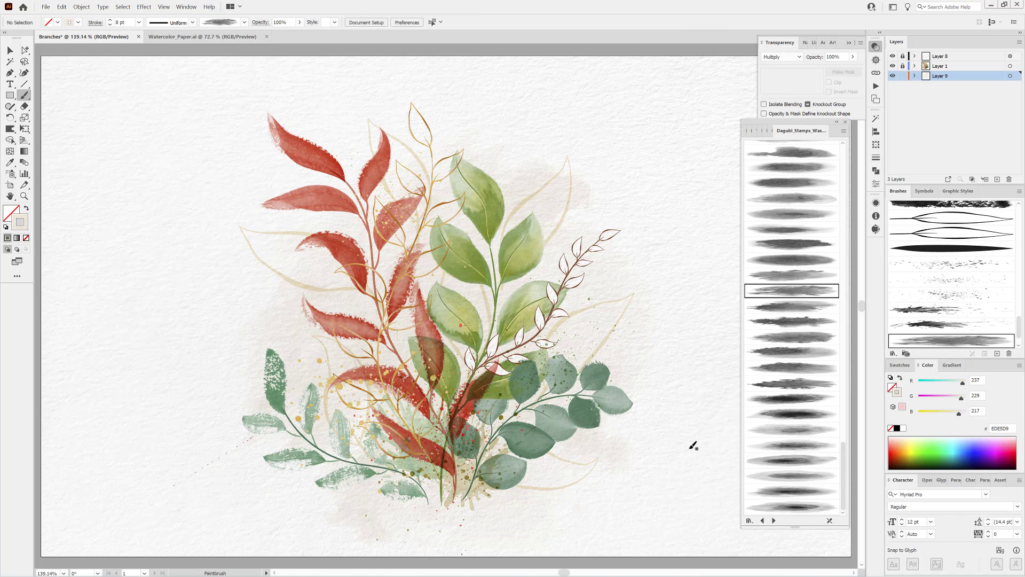
left_click(747, 131)
left_click(799, 132)
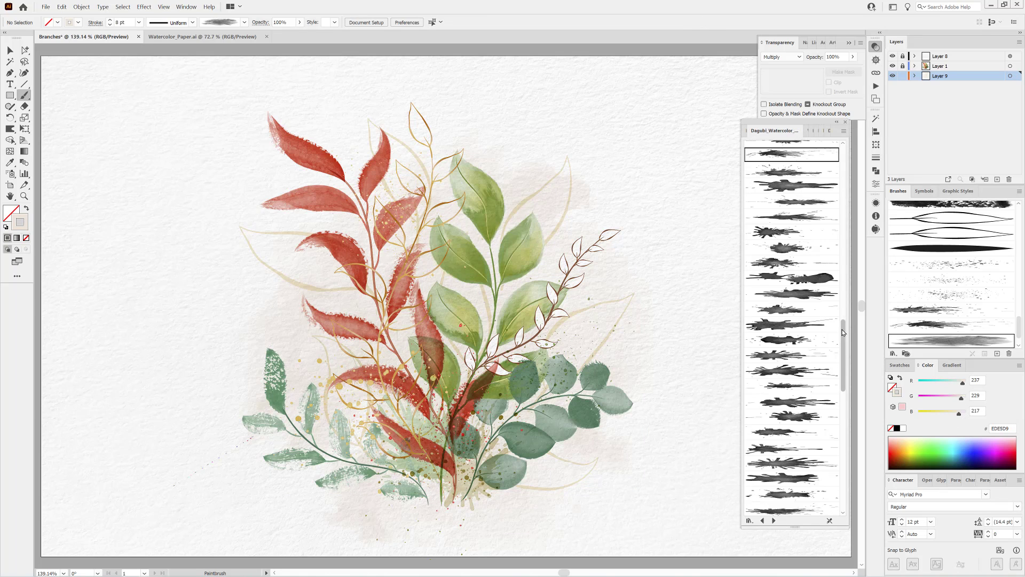
left_click_drag(843, 347, 838, 467)
left_click(808, 416)
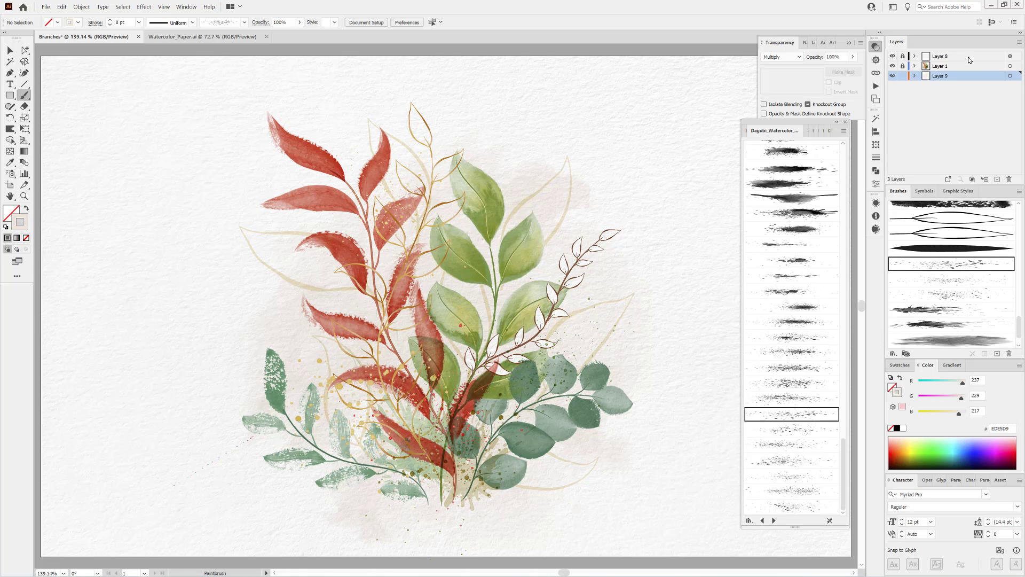
left_click(968, 58)
left_click(998, 180)
left_click(903, 428)
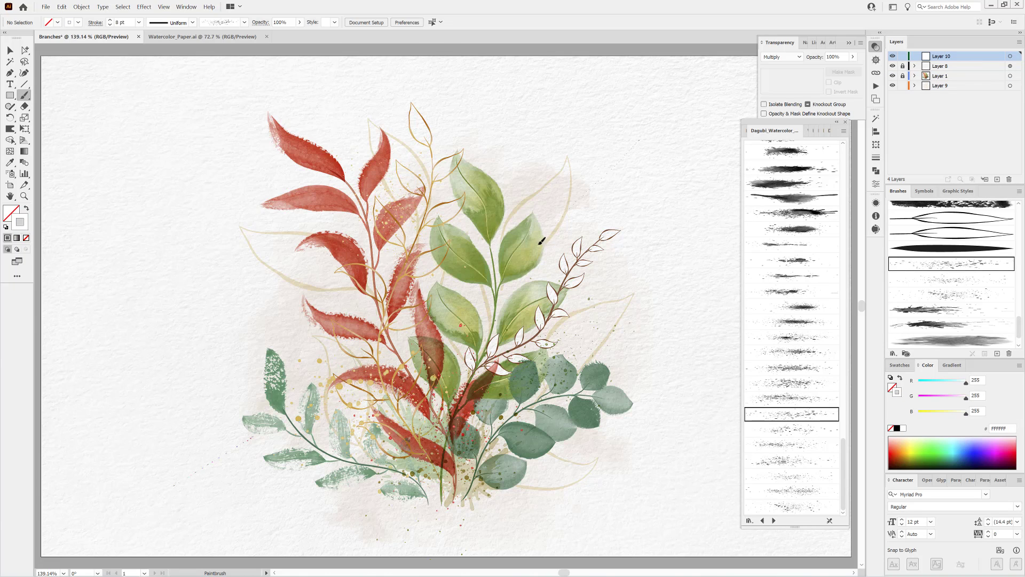
- Paint a white splatter across the upper green leaves, with blend mode Normal and stroke weight 1 pt
left_click_drag(539, 245, 502, 292)
left_click(544, 118, "ctrl")
left_click(792, 58)
left_click(792, 68)
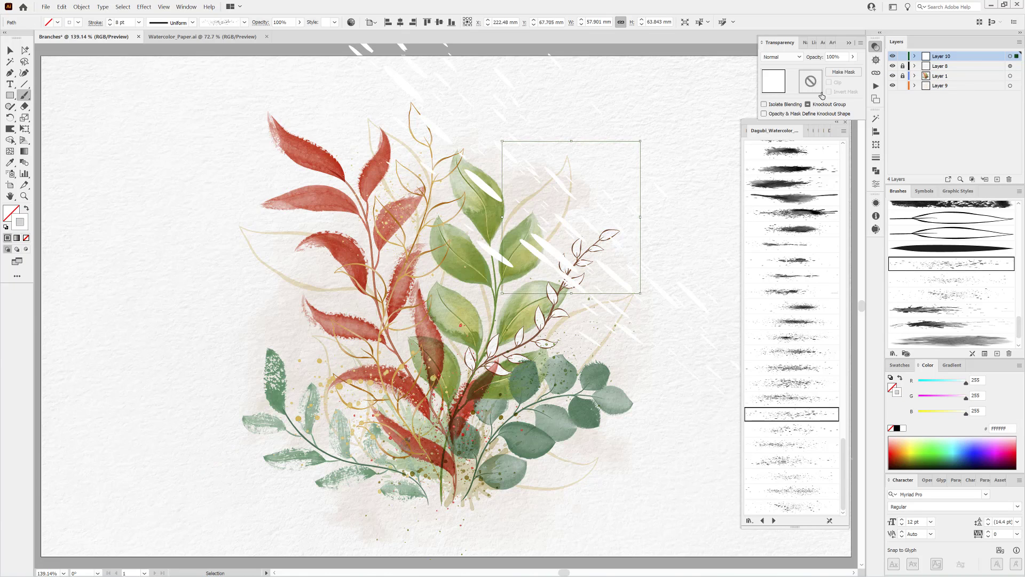
left_click(783, 56)
left_click(775, 65)
left_click(139, 22)
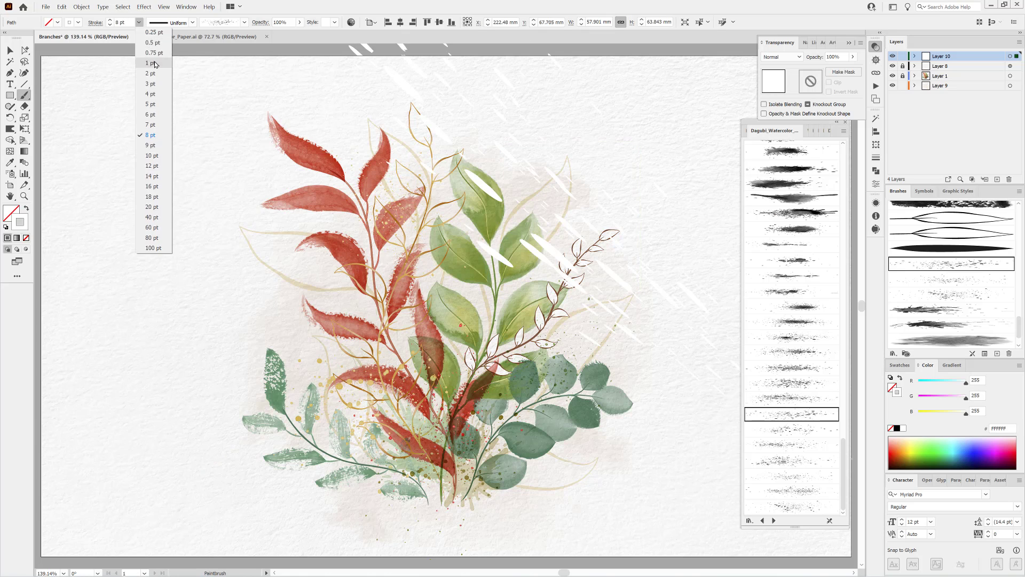
left_click(154, 63)
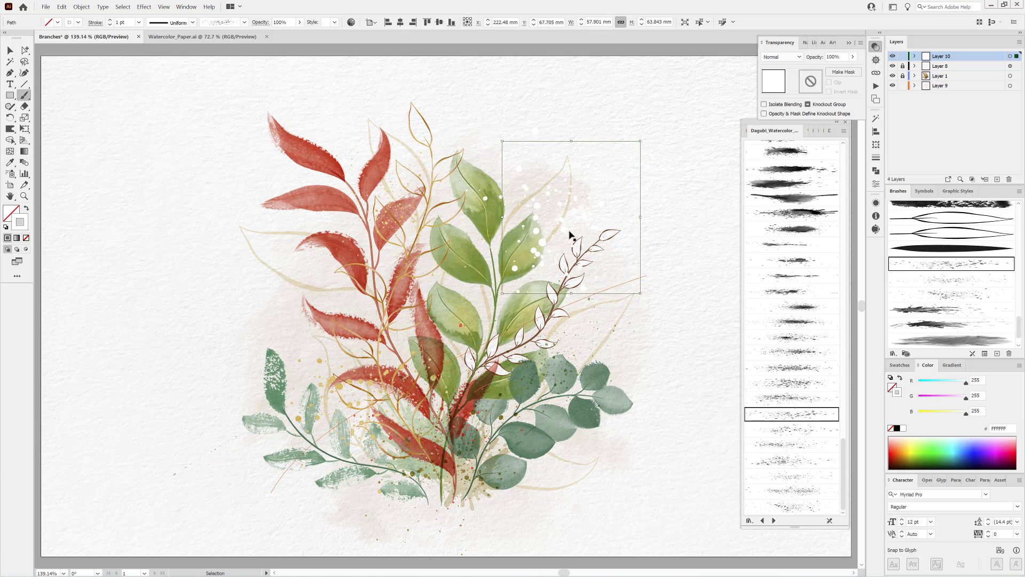
left_click(63, 425, "ctrl")
- Paint more white splatters over the red leaves and the blue-green leaves using two other splatter brushes
left_click(791, 445)
left_click_drag(370, 300, 374, 304)
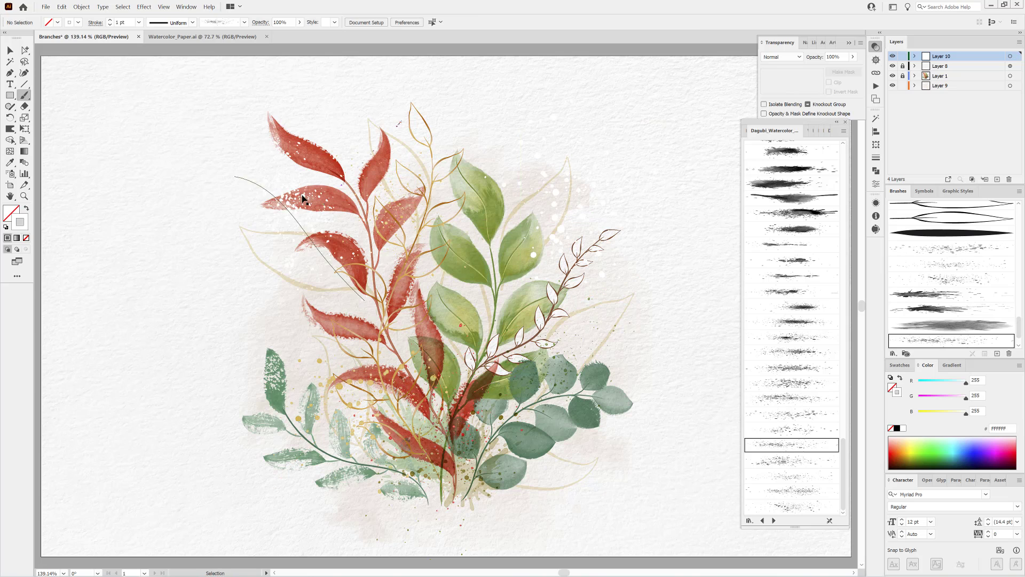
left_click(791, 477)
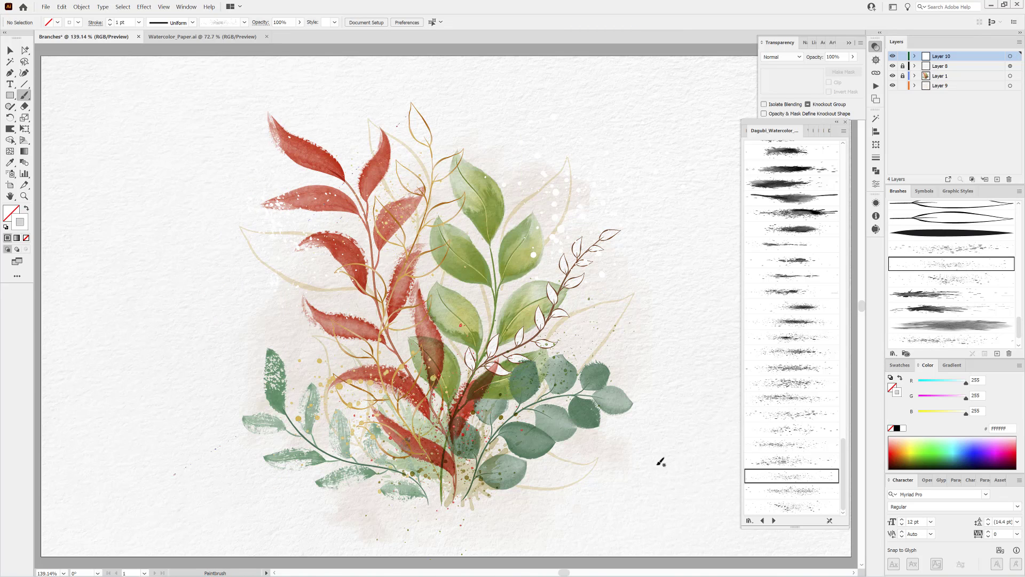
left_click_drag(658, 464, 358, 472)
left_click_drag(561, 429, 627, 432)
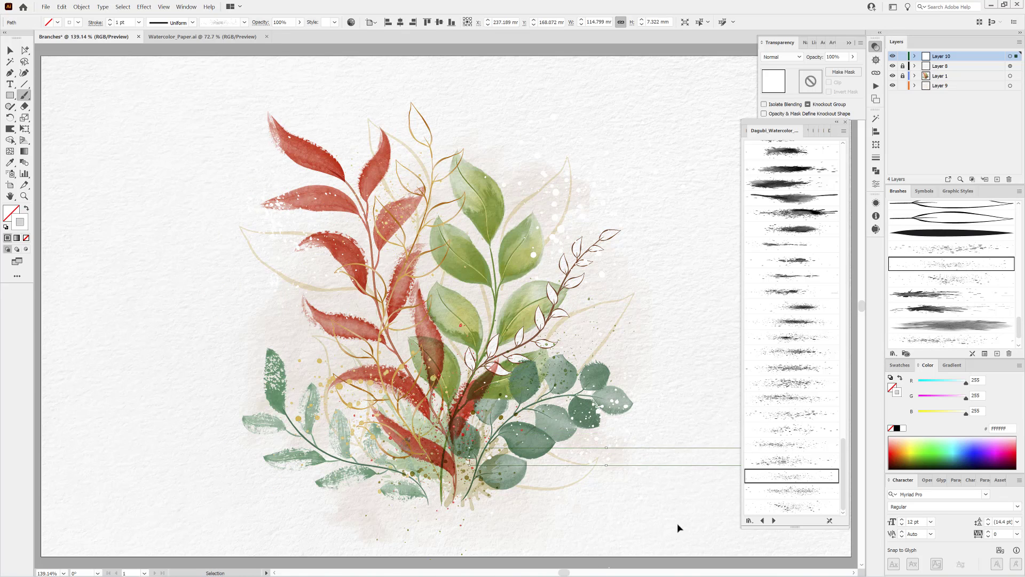
left_click(702, 548, "ctrl")
- Lock Layers 10 and 9 and select the whole brown outlined branch on Layer 7 inside Layer 1
left_click(914, 76)
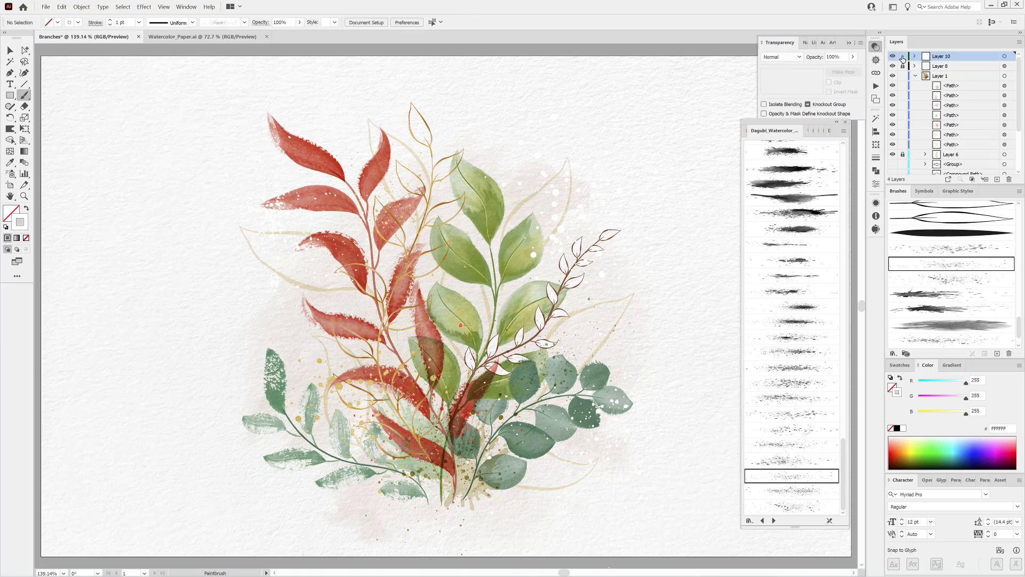
scroll(903, 172, "down", 5)
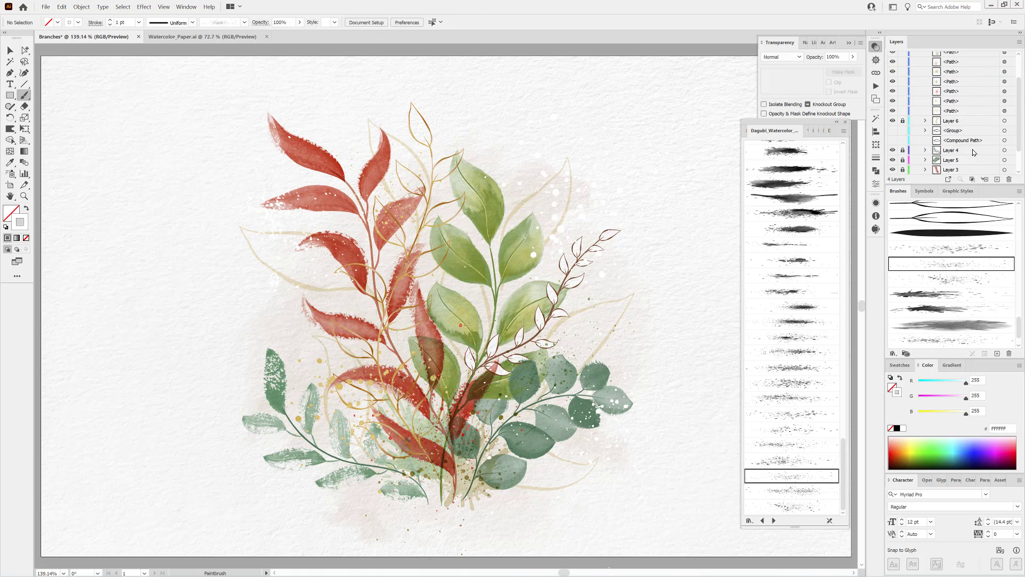
scroll(973, 149, "up", 5)
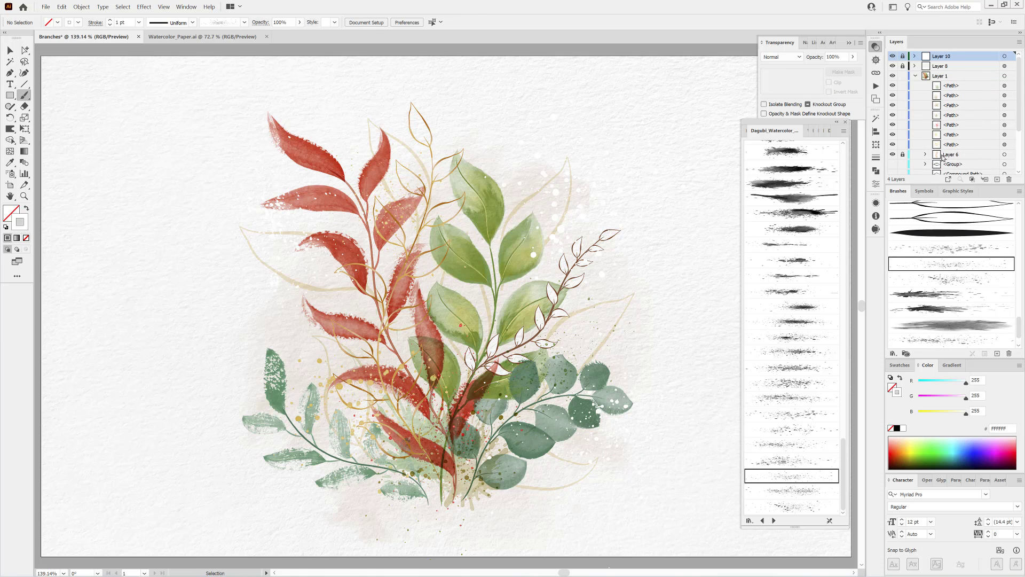
scroll(904, 156, "down", 3)
left_click(1004, 150)
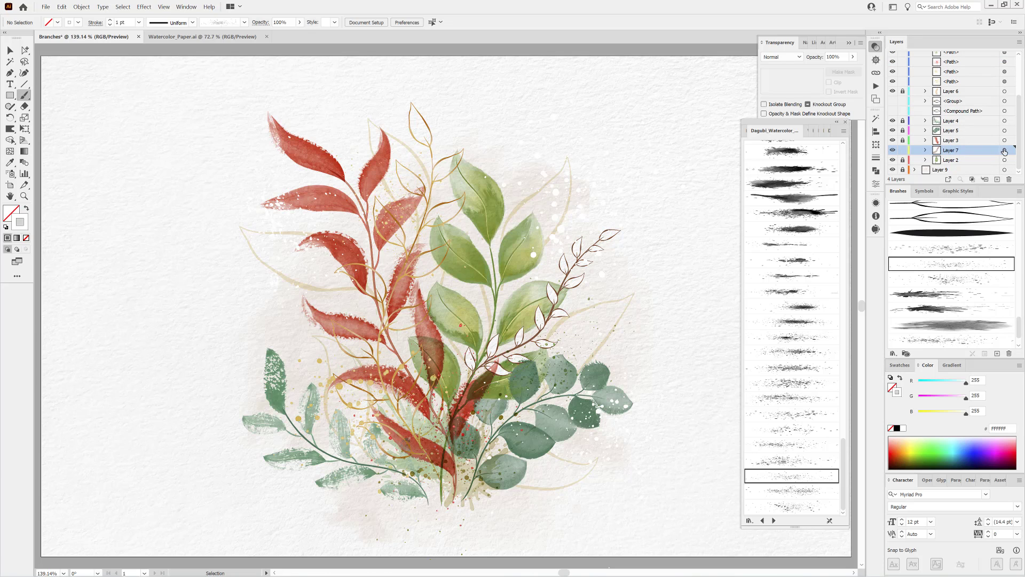
key("v")
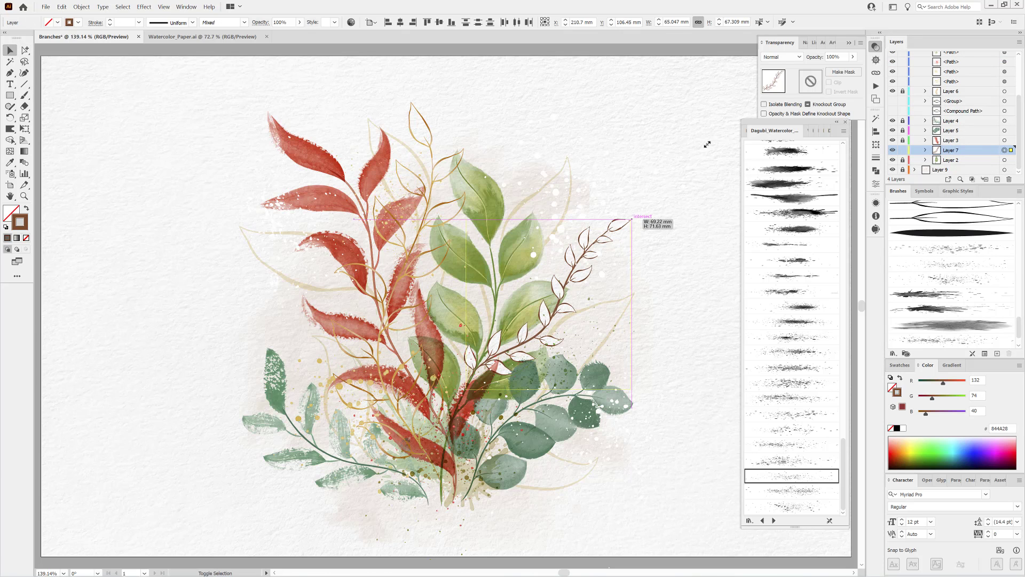
left_click_drag(648, 189, 648, 190)
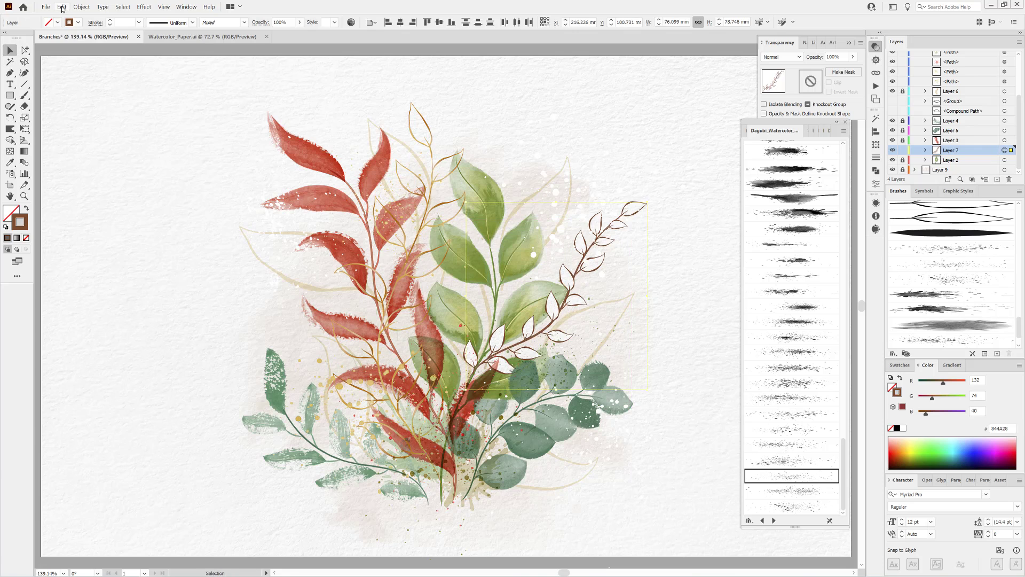
left_click(61, 7)
left_click(75, 17)
- Adjust the transform scaling option, enlarge the brown branch proportionally to about 95 by 99 mm and lower it into the bouquet's base
left_click(875, 146)
left_click(861, 114)
left_click(905, 154)
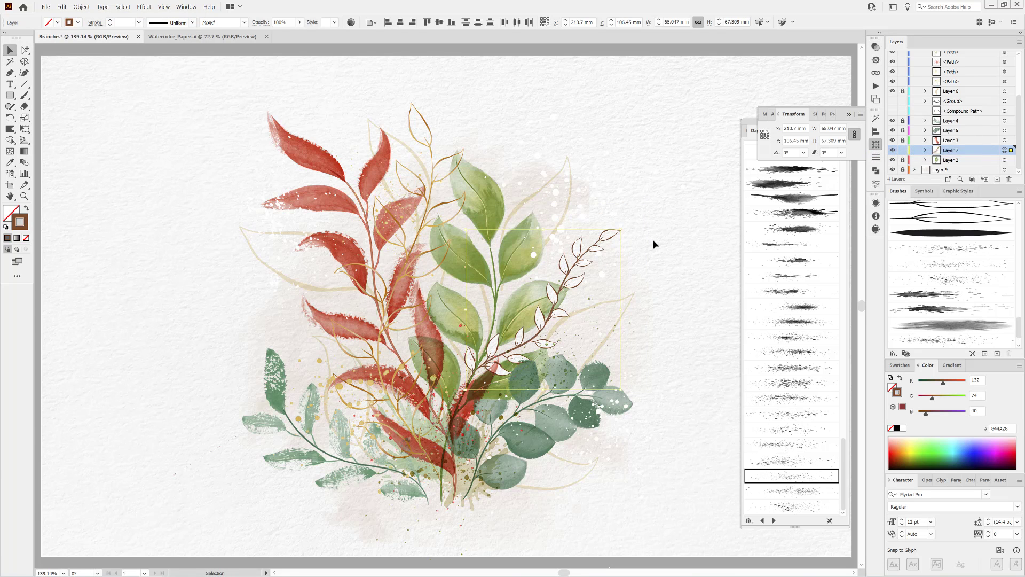
left_click_drag(621, 230, 694, 144)
left_click_drag(603, 277, 578, 306)
left_click_drag(599, 367, 584, 358)
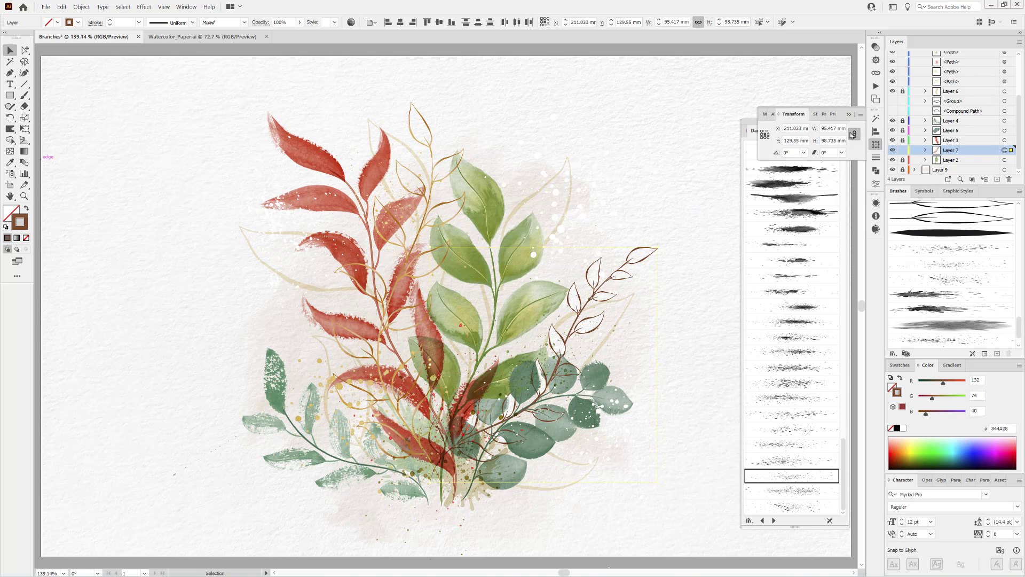
left_click(861, 114)
left_click(881, 144)
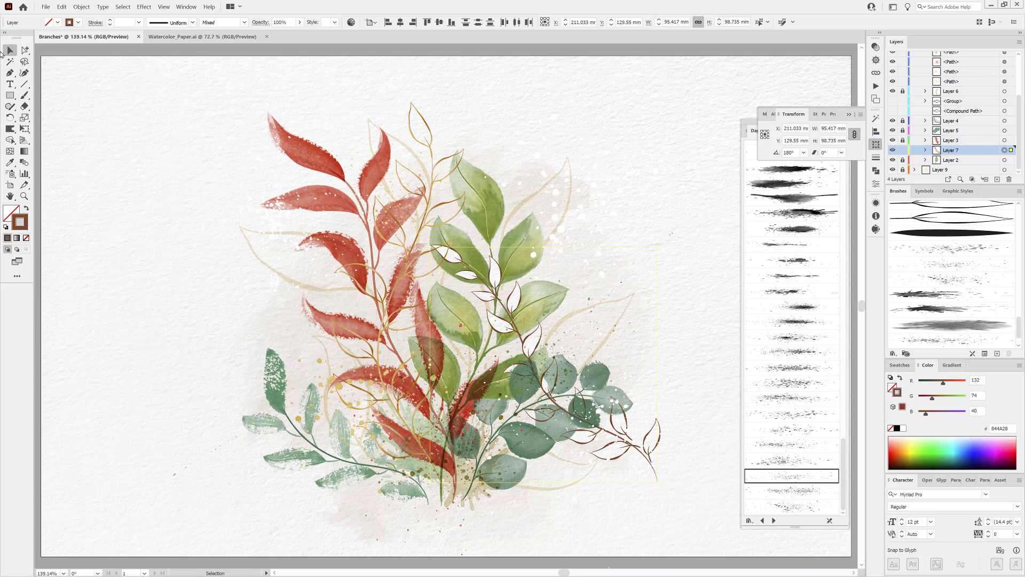
left_click(62, 7)
left_click(65, 18)
- Expand the appearance of the brown branch and flip it vertically
left_click(81, 7)
left_click(101, 105)
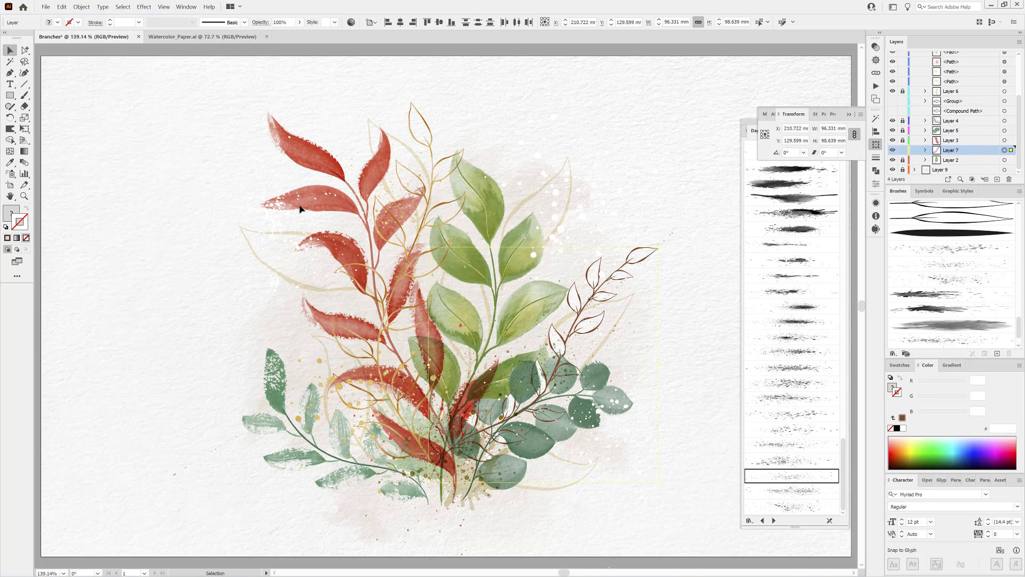
left_click(861, 114)
left_click(881, 144)
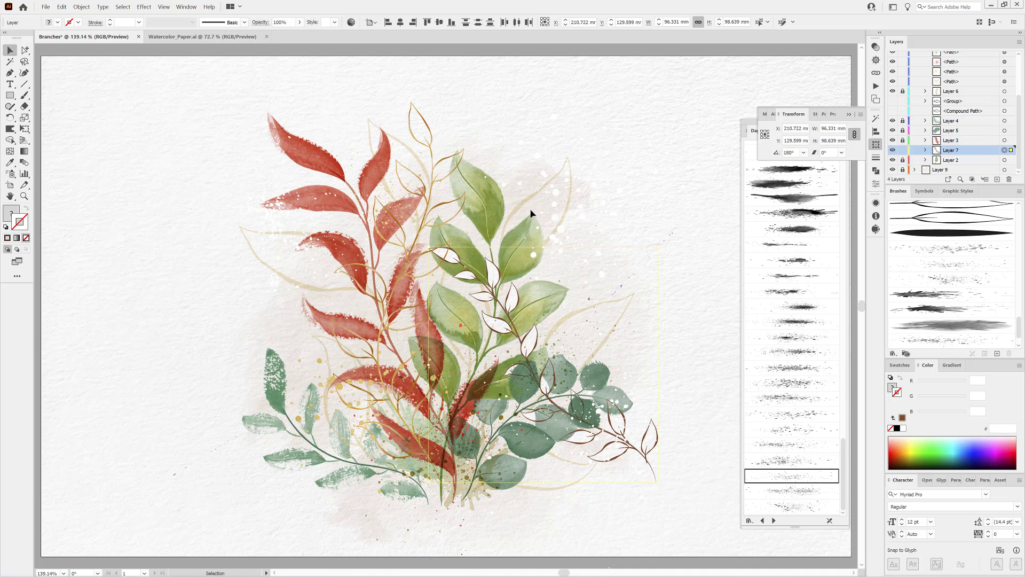
- Rotate the flipped brown branch upright with Free Transform and place it between the green and blue-green leaves, its stem meeting the bouquet's base
key("e")
left_click_drag(365, 185, 633, 155)
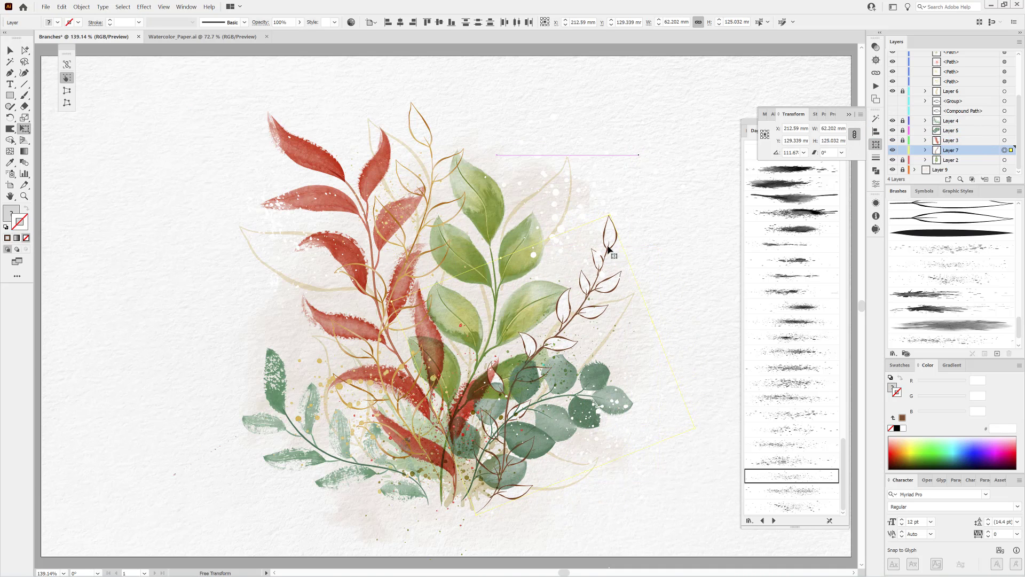
left_click_drag(608, 241, 577, 235)
key("ctrl+shift+a")
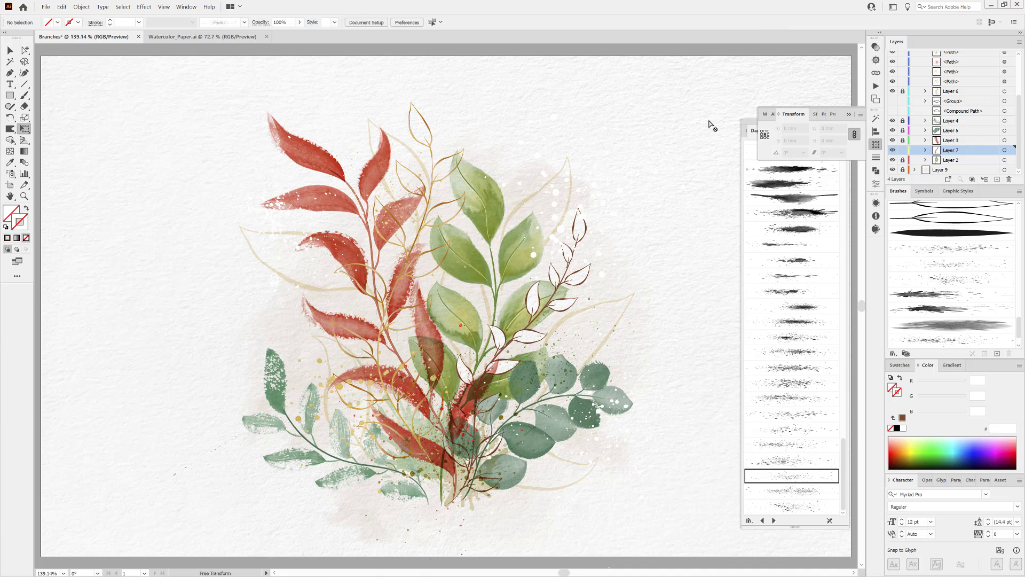
left_click(857, 115)
left_click(846, 125)
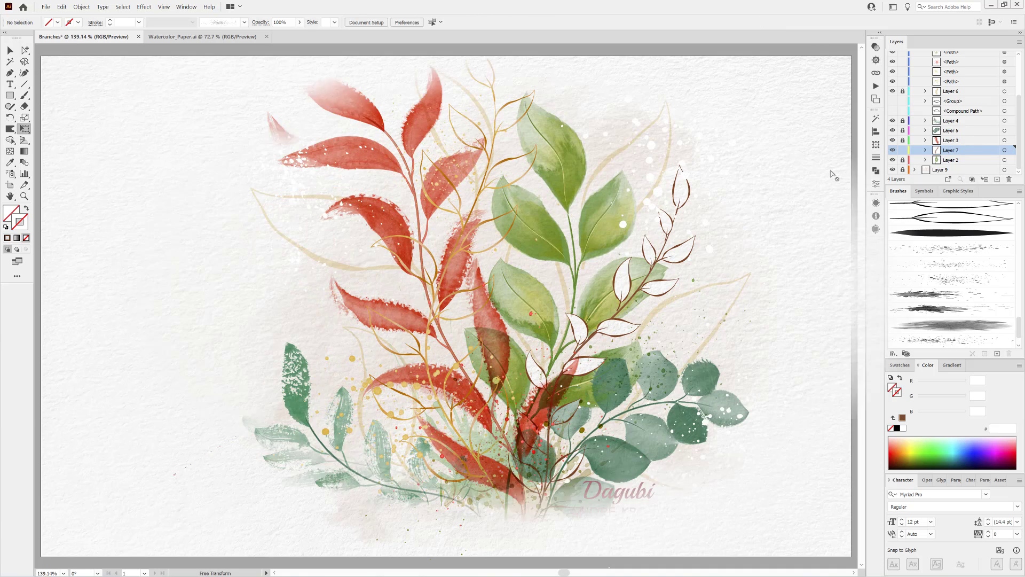